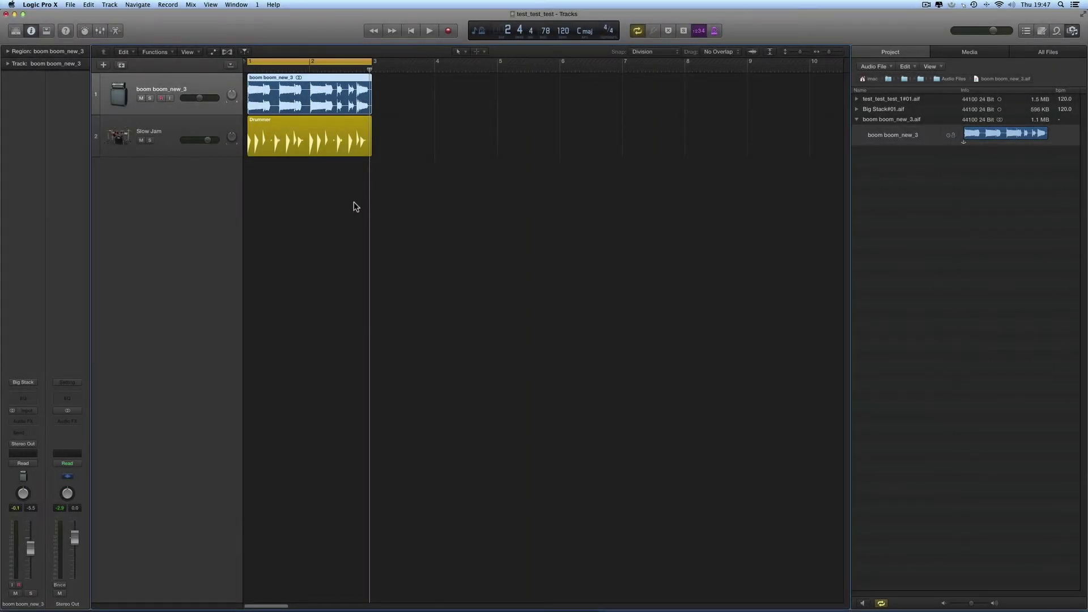
Delete the Slow Jam drummer track and the boom boom_new_3 audio region
click(199, 132)
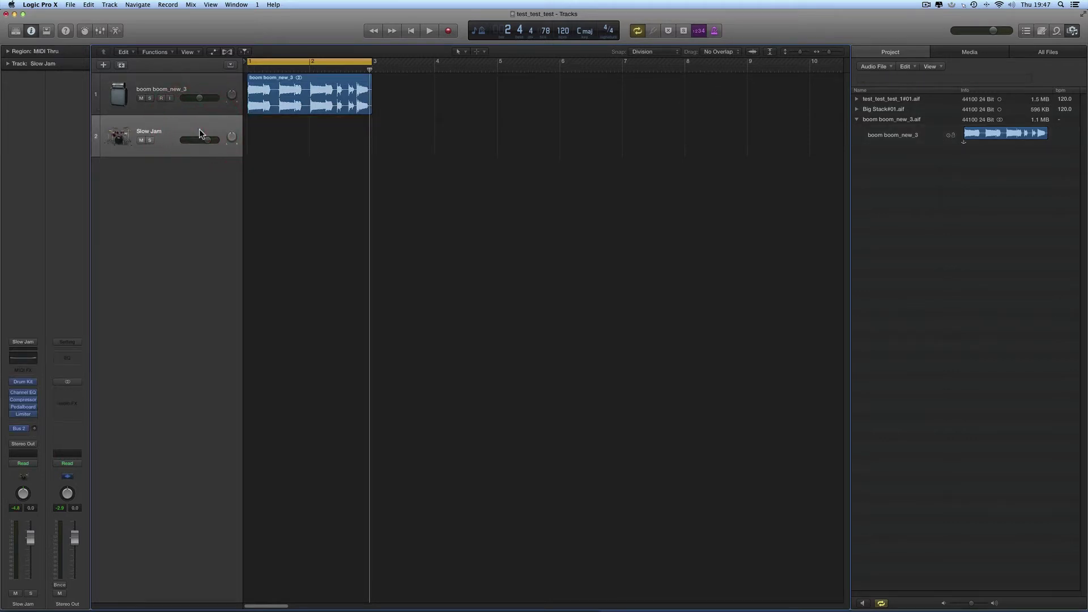
key(super+BackSpace)
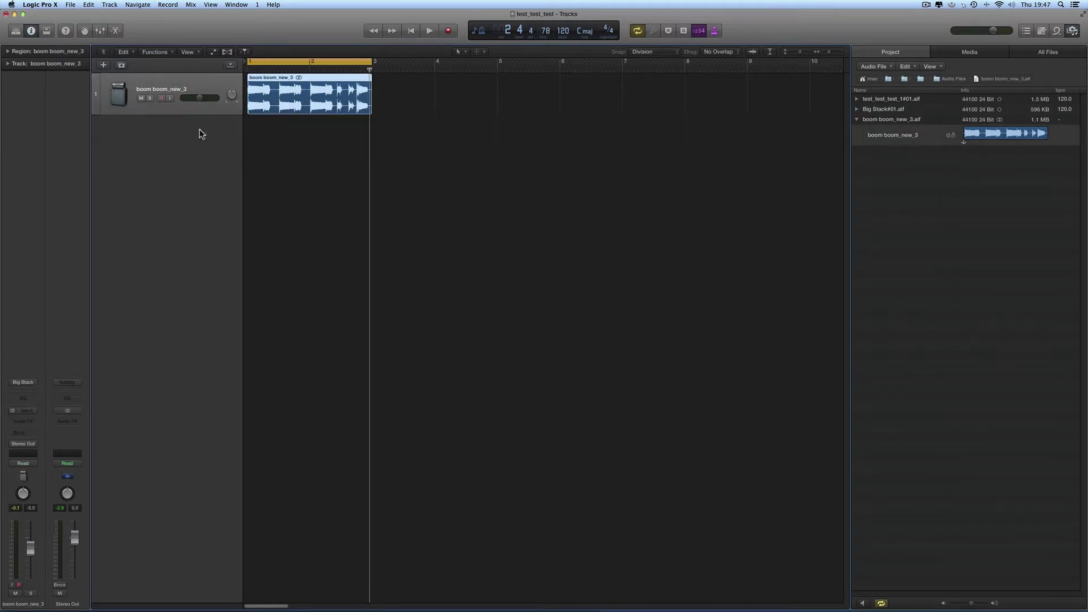
click(325, 127)
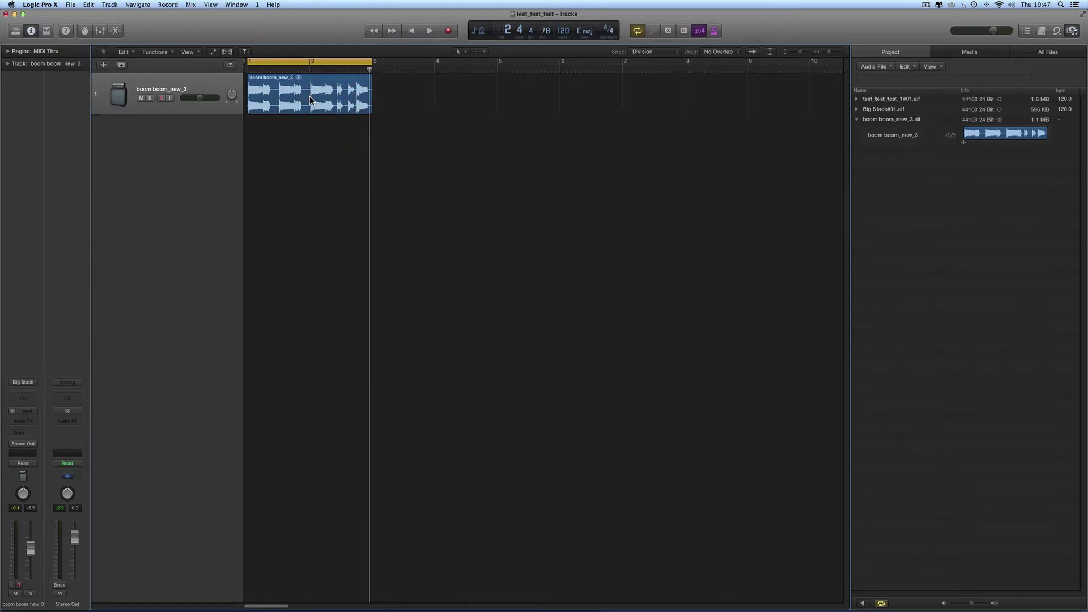
click(310, 96)
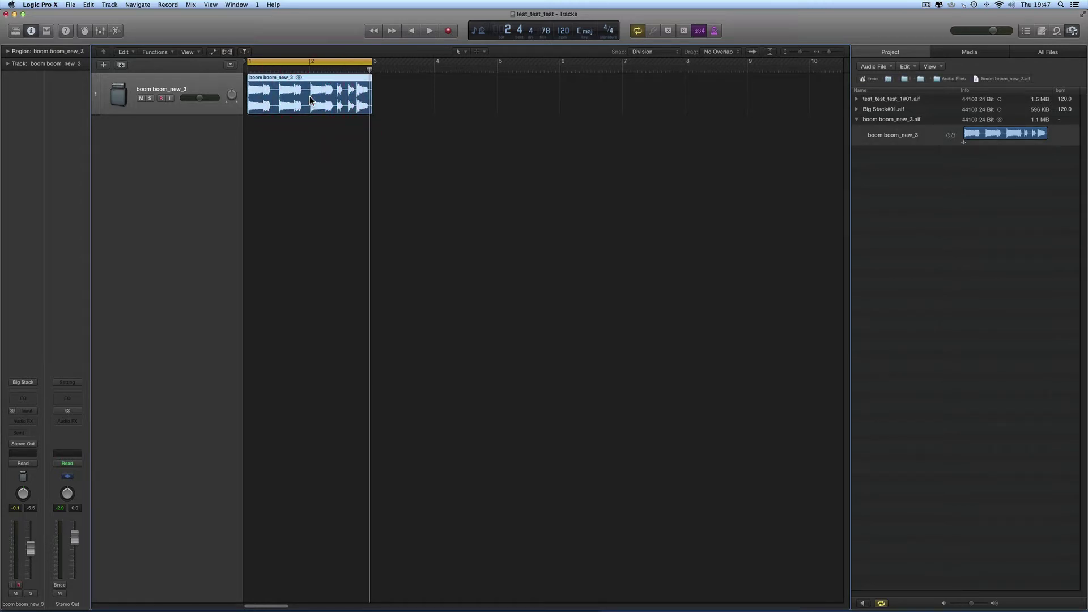
key(BackSpace)
Remove the empty boom boom_new_3 track and create one new audio track with no input and Output 1 + 2
click(212, 91)
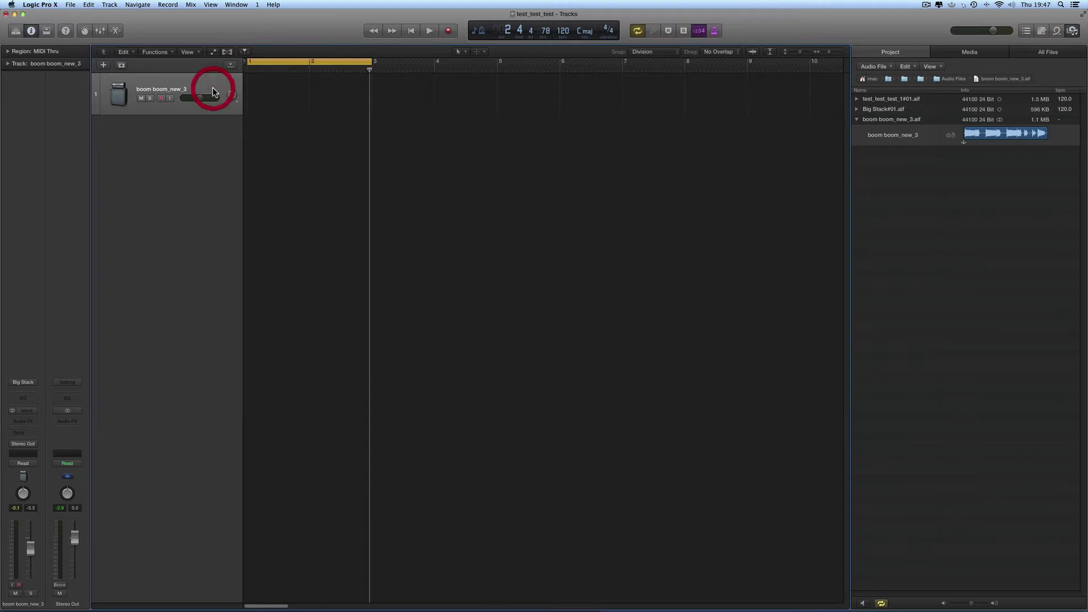
key(super+BackSpace)
click(541, 37)
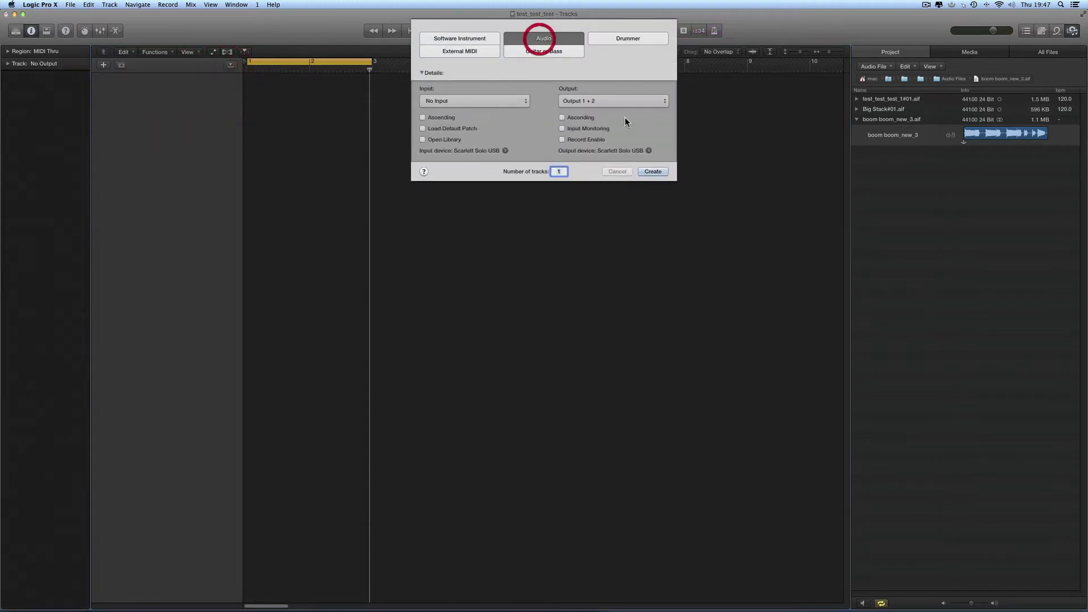
click(652, 172)
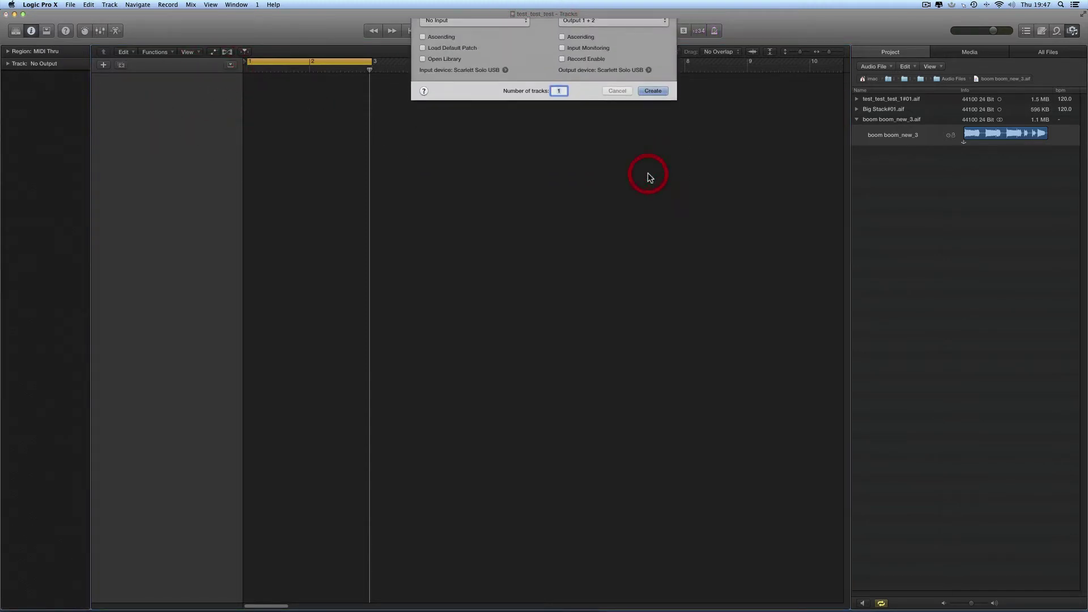
Examine the regions contained in the project's audio files, including Big Stack#01.aif and test_test_test_1#01.aif, leaving all files collapsed
click(857, 119)
click(856, 109)
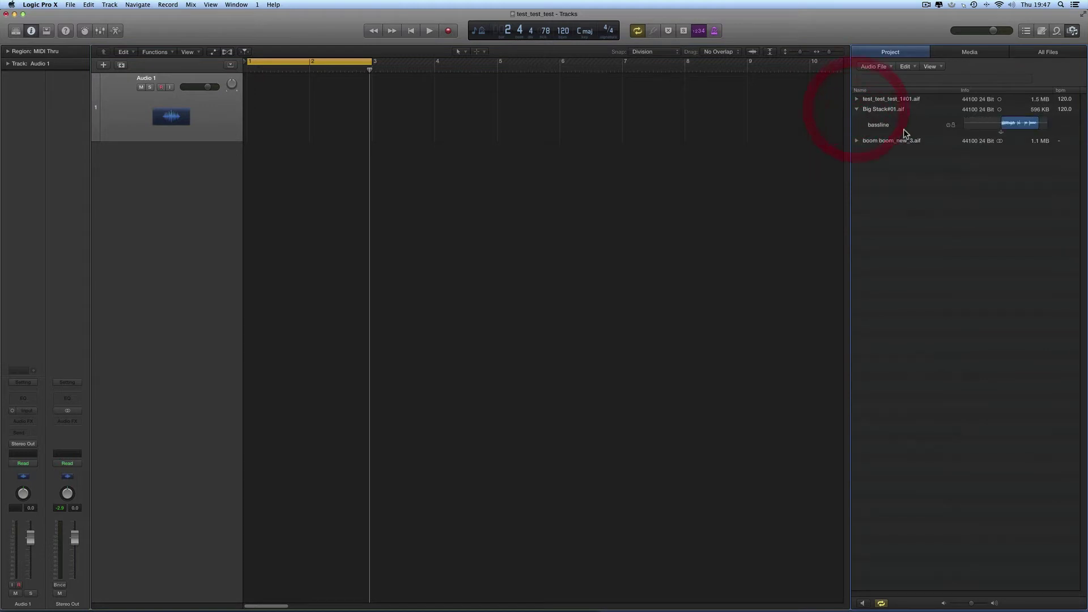
click(857, 109)
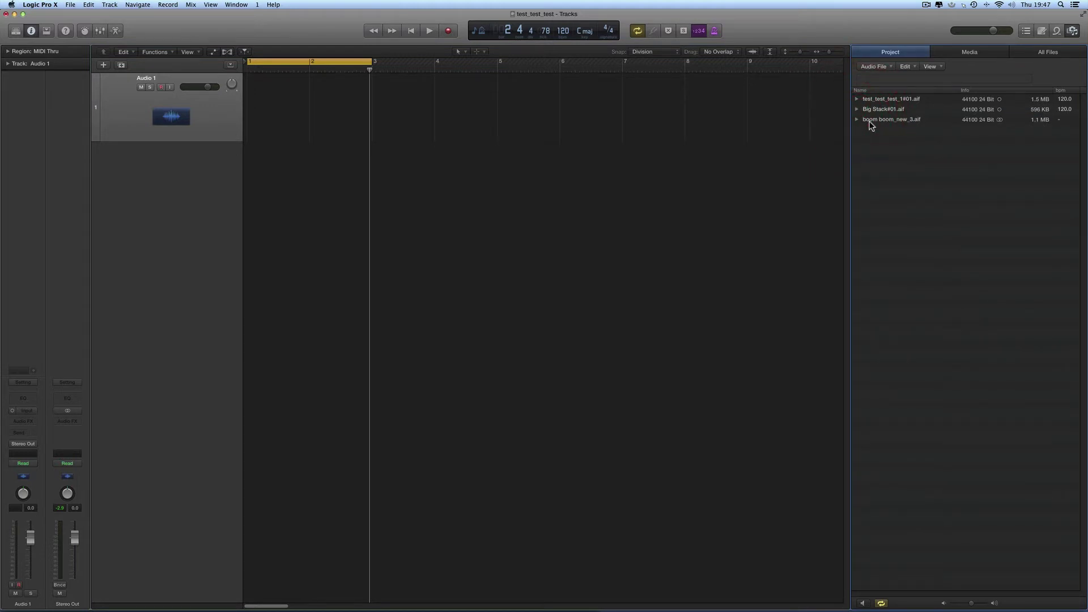
click(857, 120)
click(857, 119)
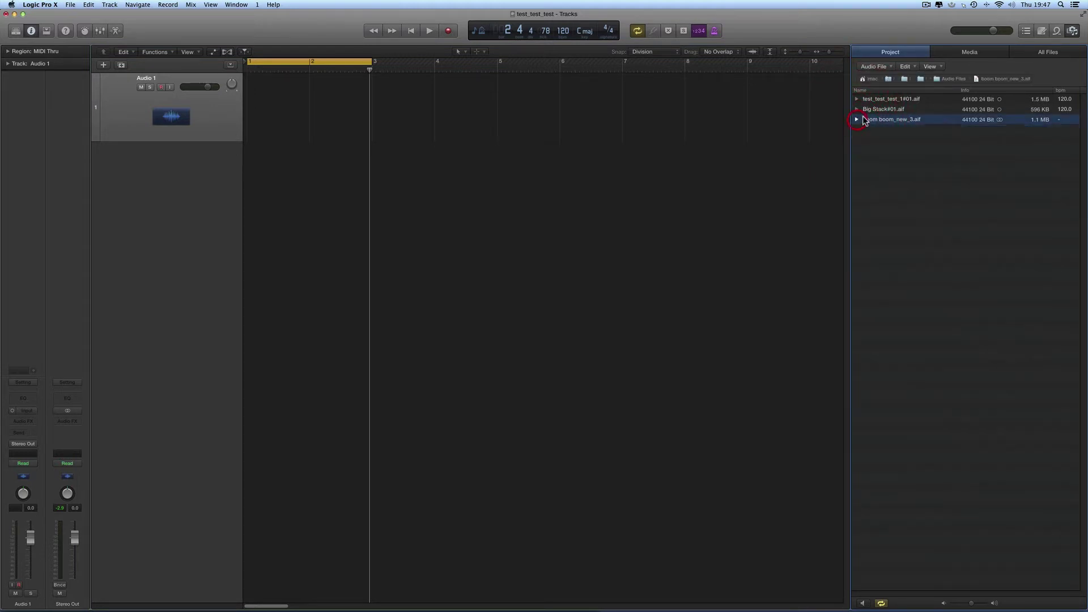
click(876, 100)
click(857, 99)
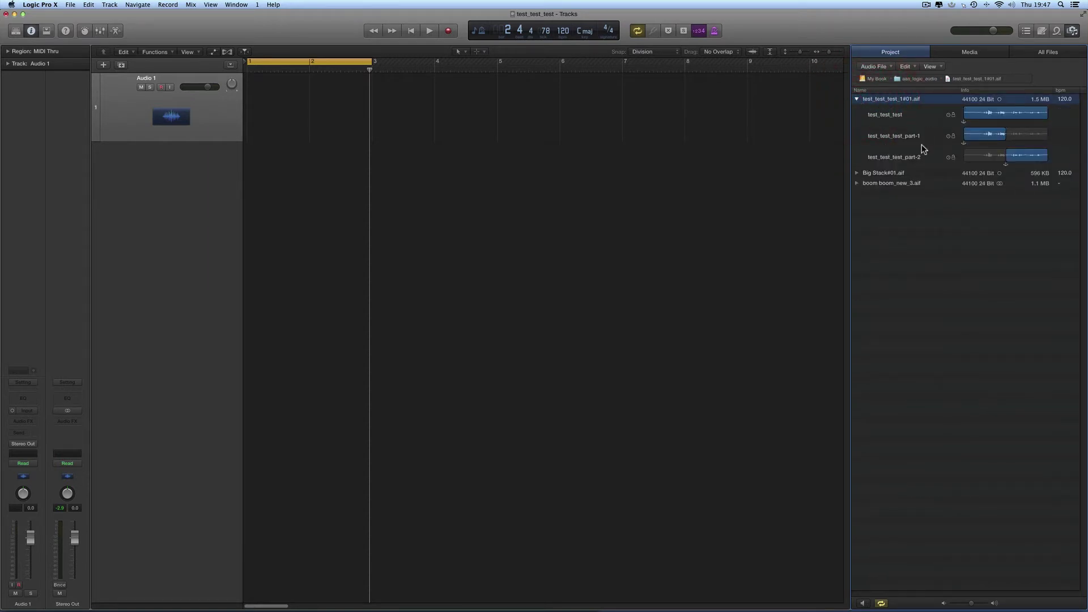
click(857, 100)
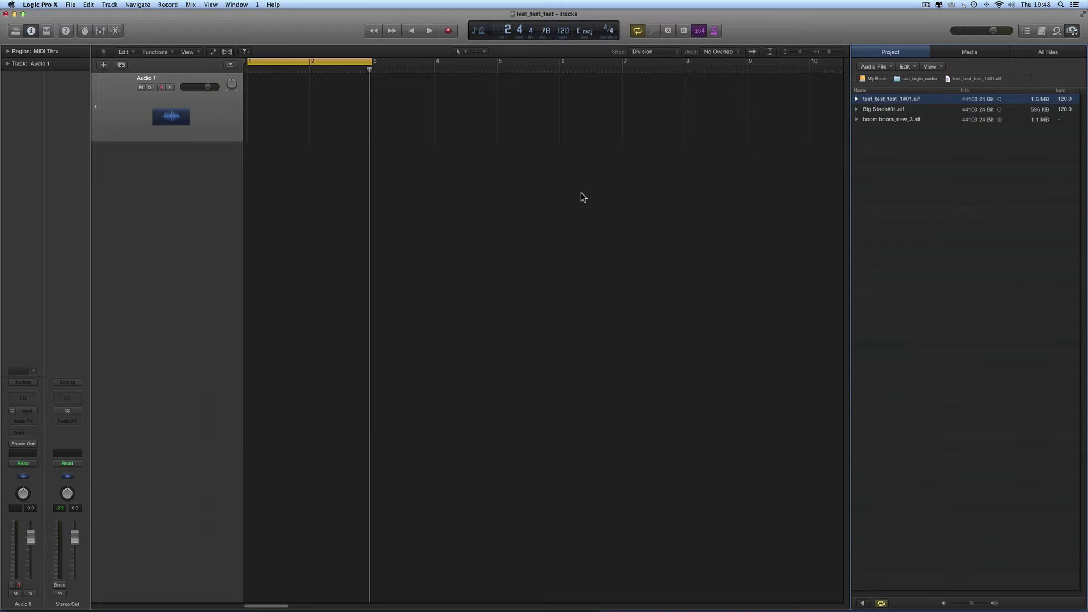
Reduce the height of the Audio 1 track and look over the project browser's audio file commands
drag(159, 141, 159, 112)
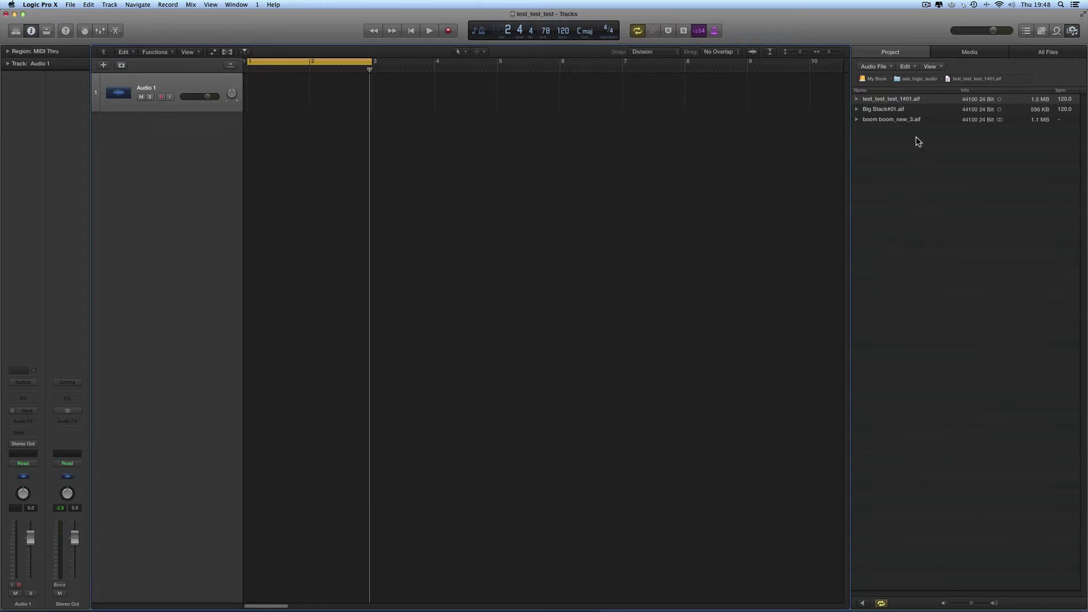
click(882, 68)
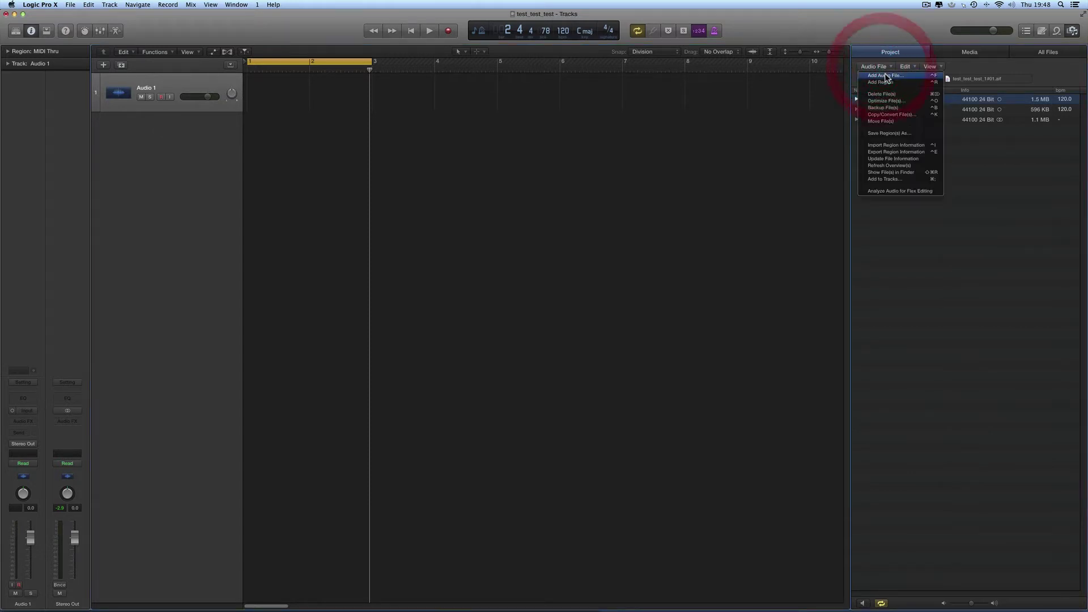
click(900, 37)
Switch to Finder, search all files for "amen", and widen the results column to show the full file names
mouse_move(218, 604)
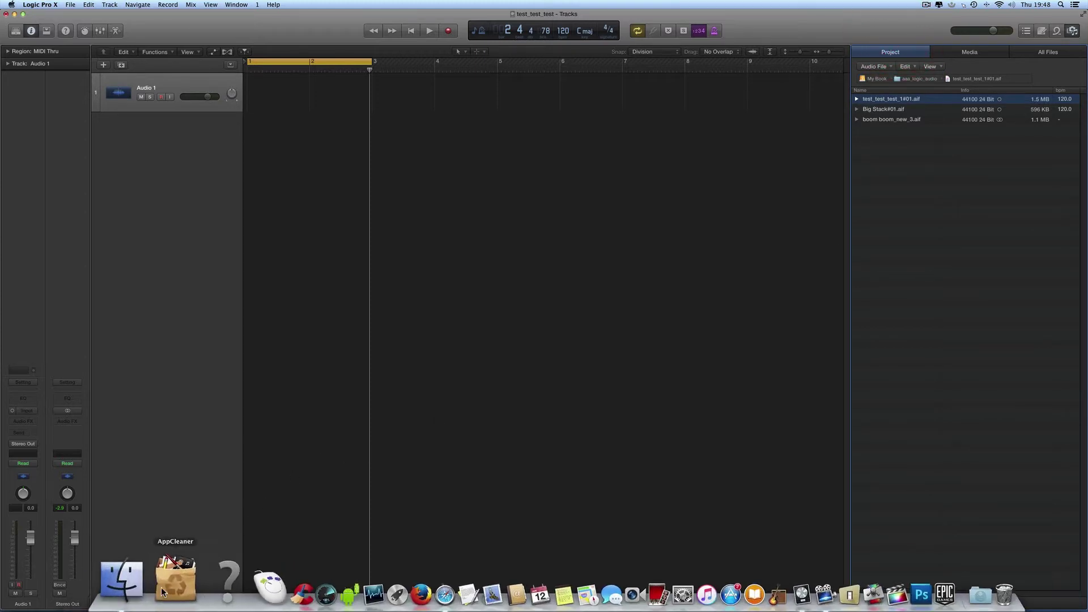
click(155, 584)
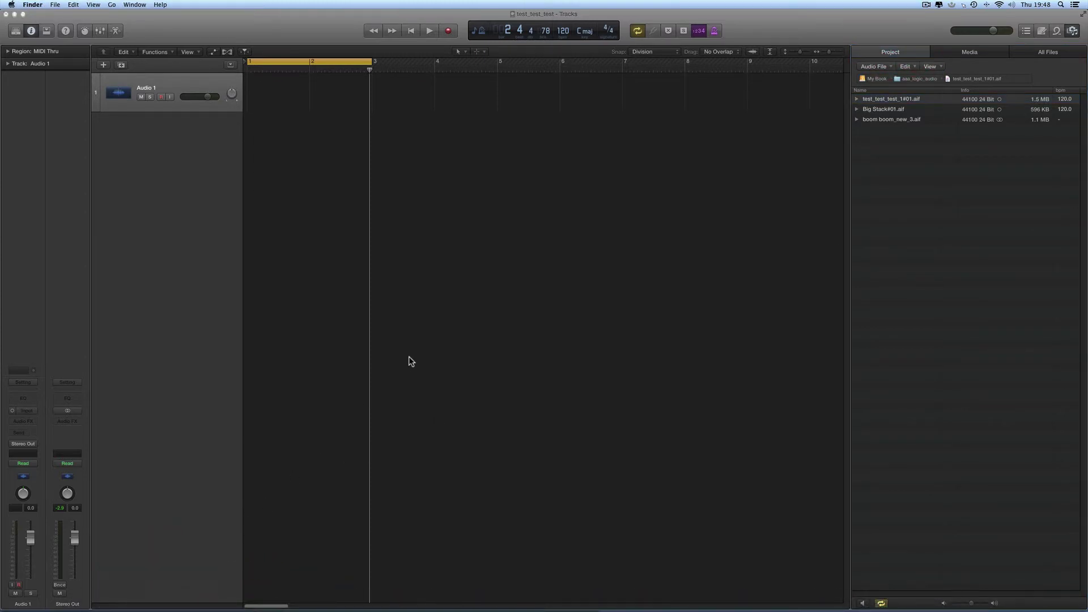
click(530, 97)
text(a)
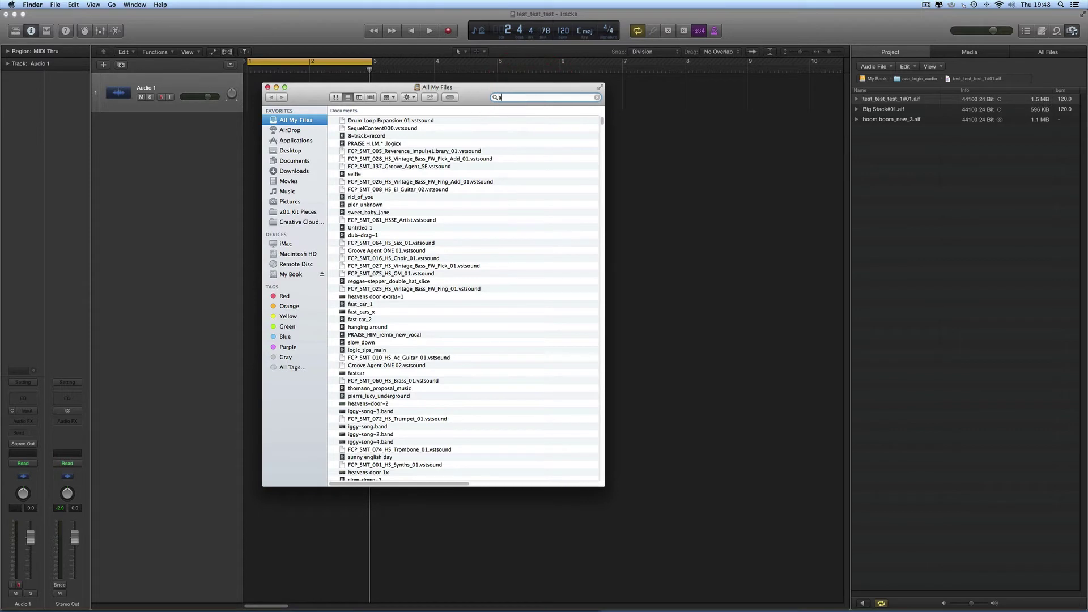
text(men)
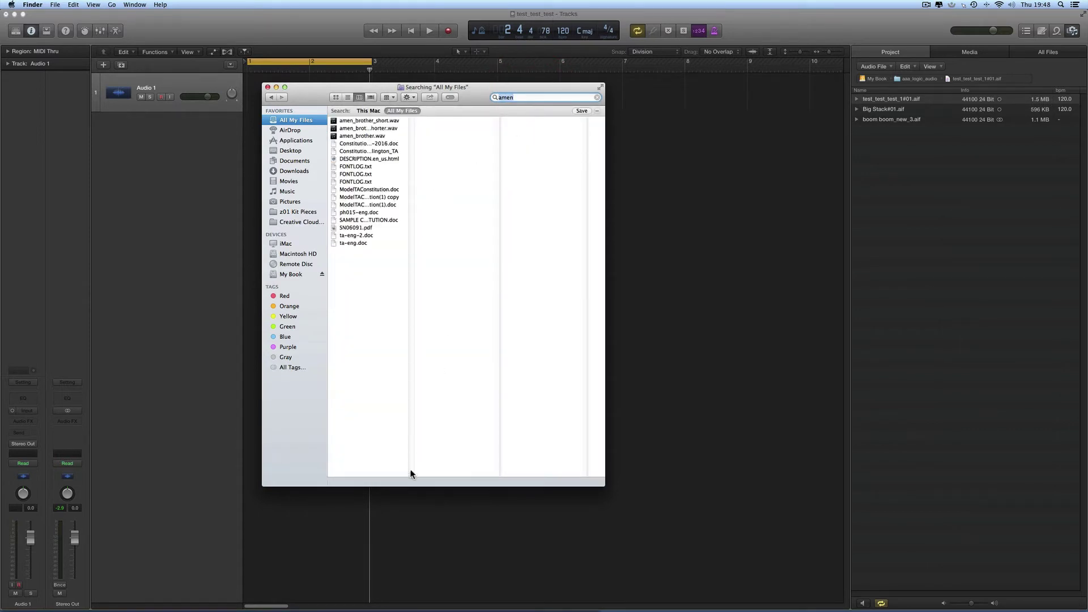
click(456, 471)
drag(410, 474, 466, 473)
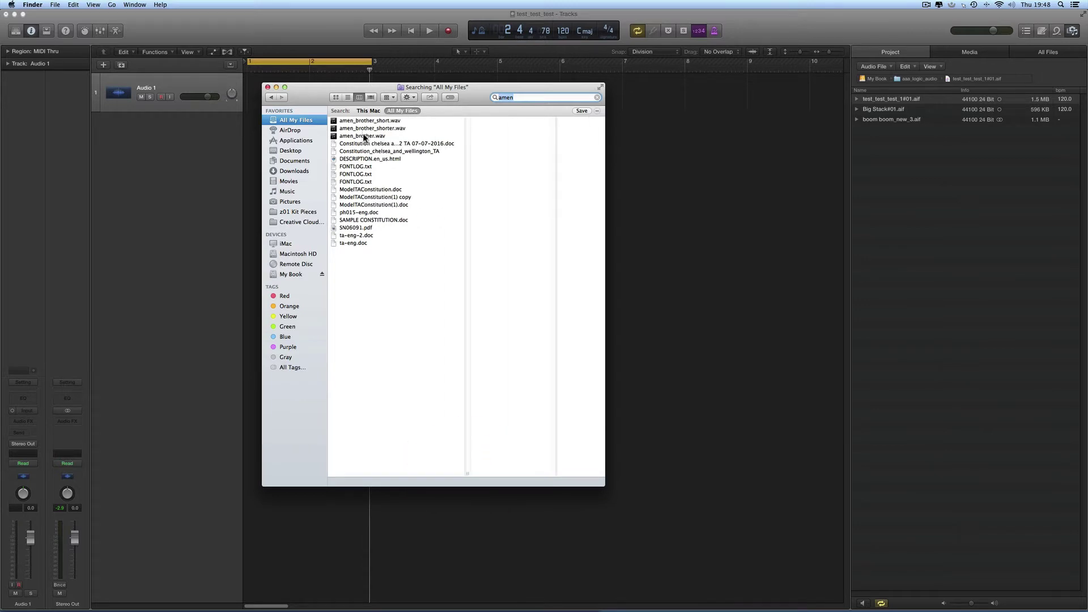
Add amen_brother.wav from the search results to the project's audio files and close the Finder window
click(364, 136)
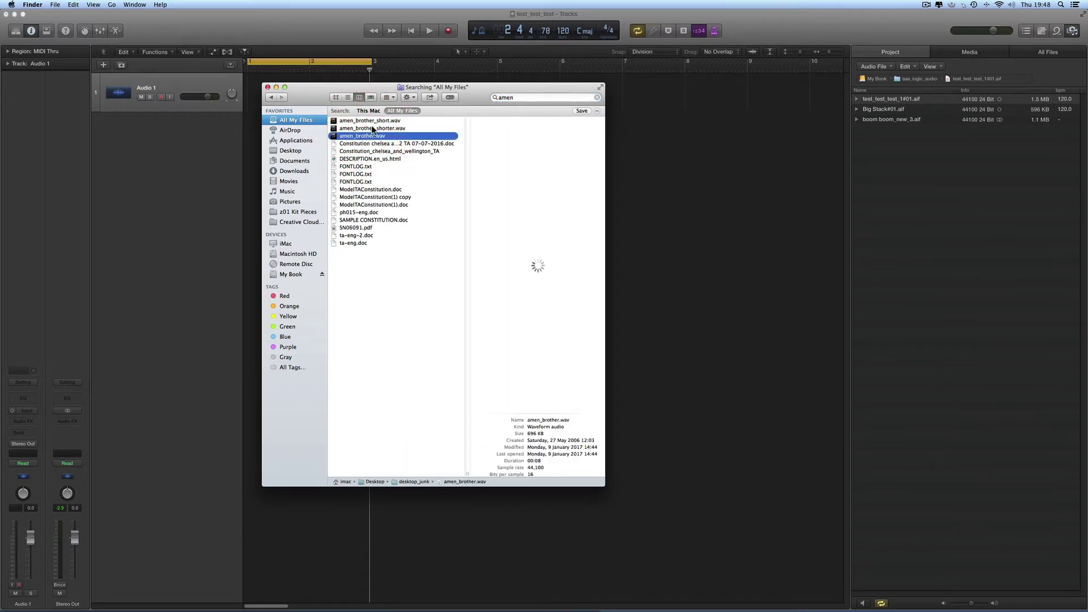
click(372, 128)
click(373, 122)
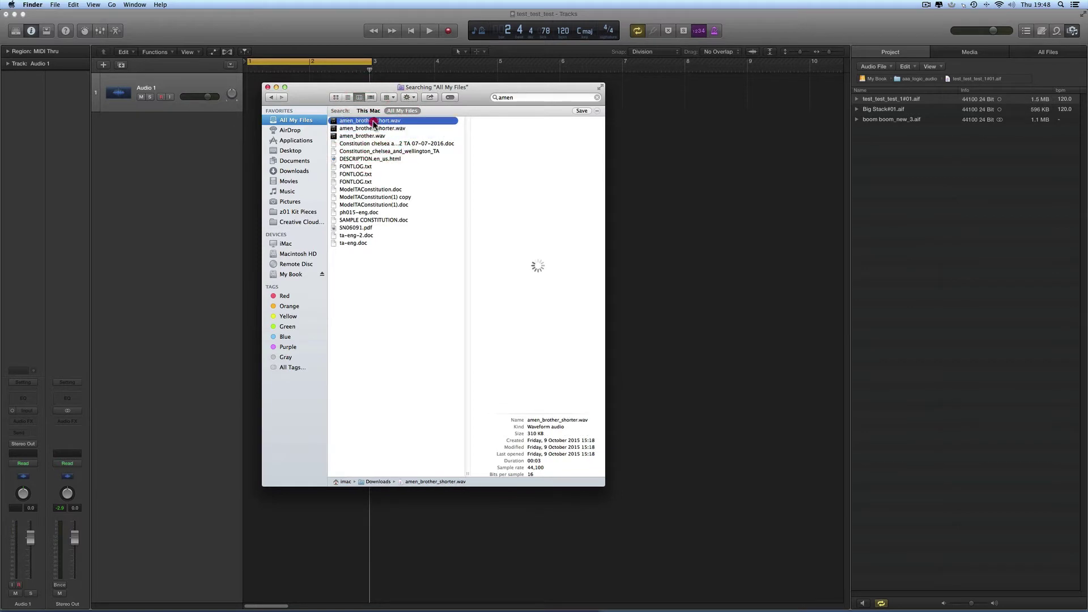
click(365, 137)
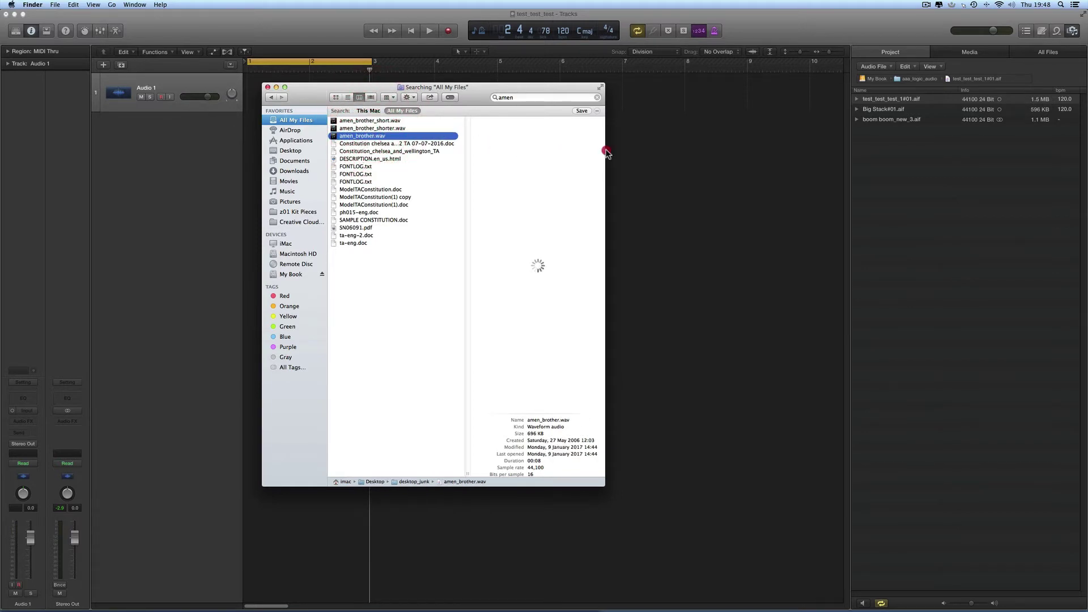
drag(606, 152, 894, 175)
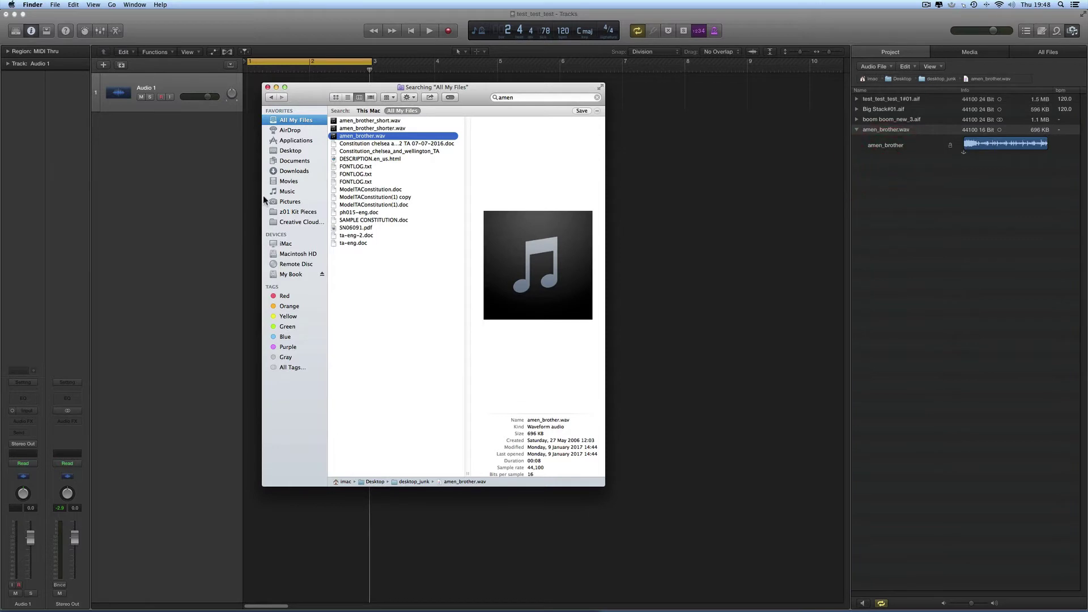
click(269, 87)
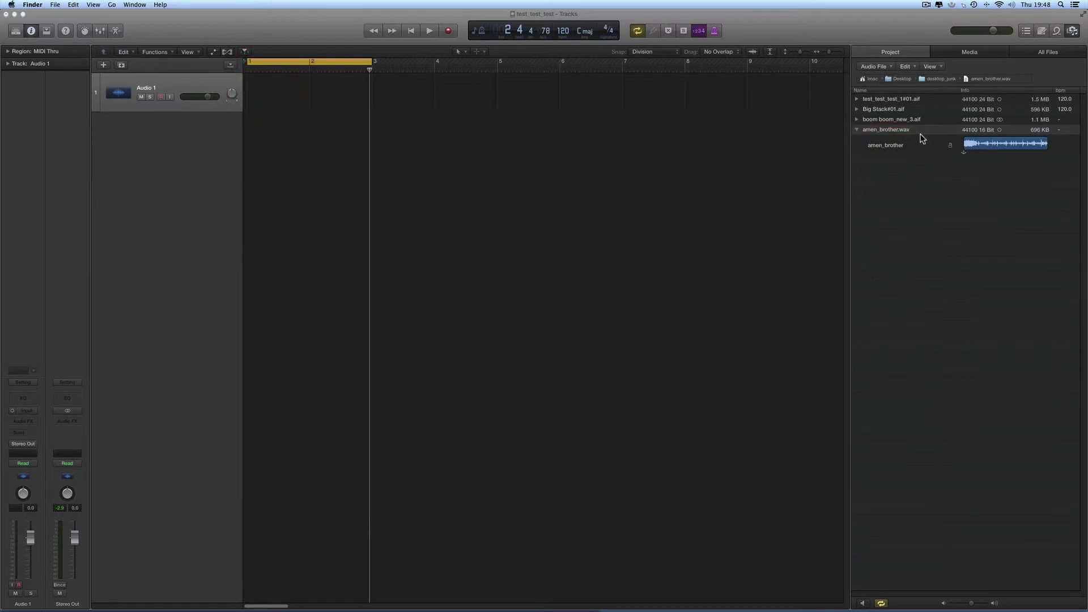
Turn off the cycle range and place the amen_brother region at bar 1 on the audio track
click(895, 131)
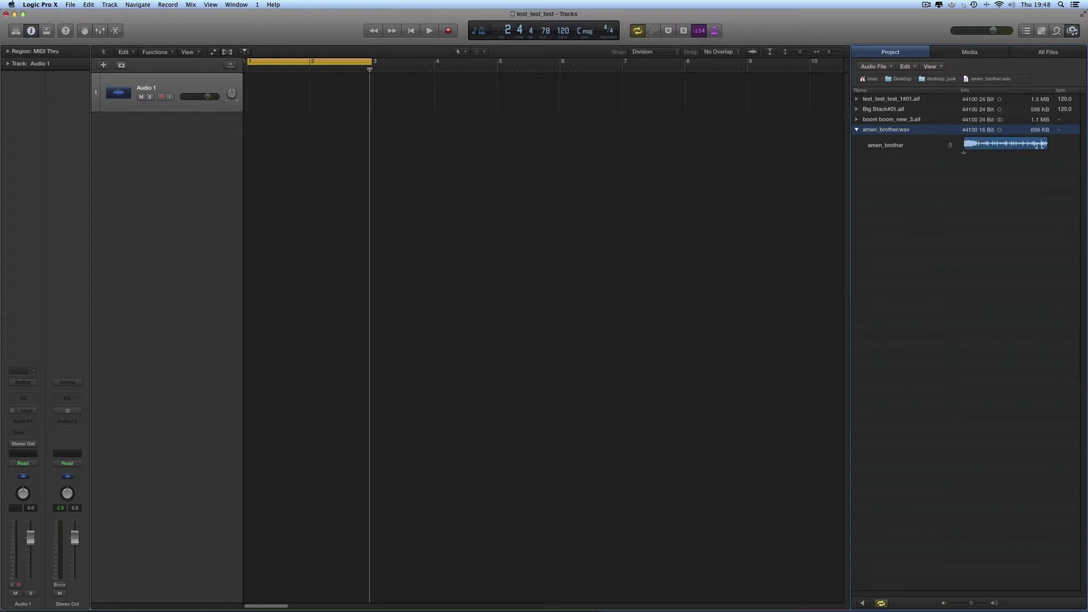
click(910, 144)
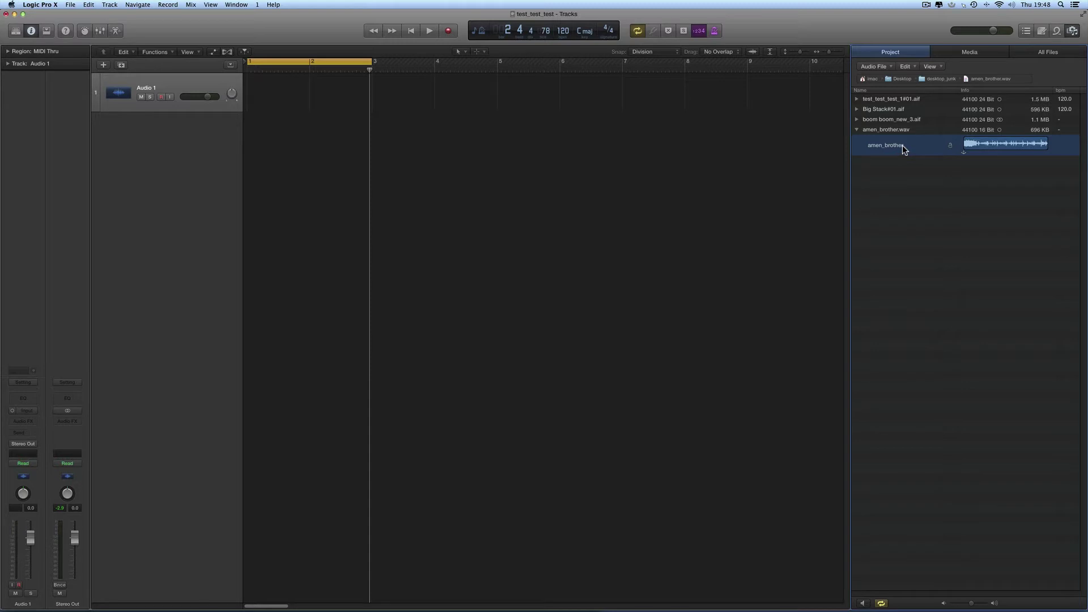
click(364, 60)
drag(901, 144, 250, 80)
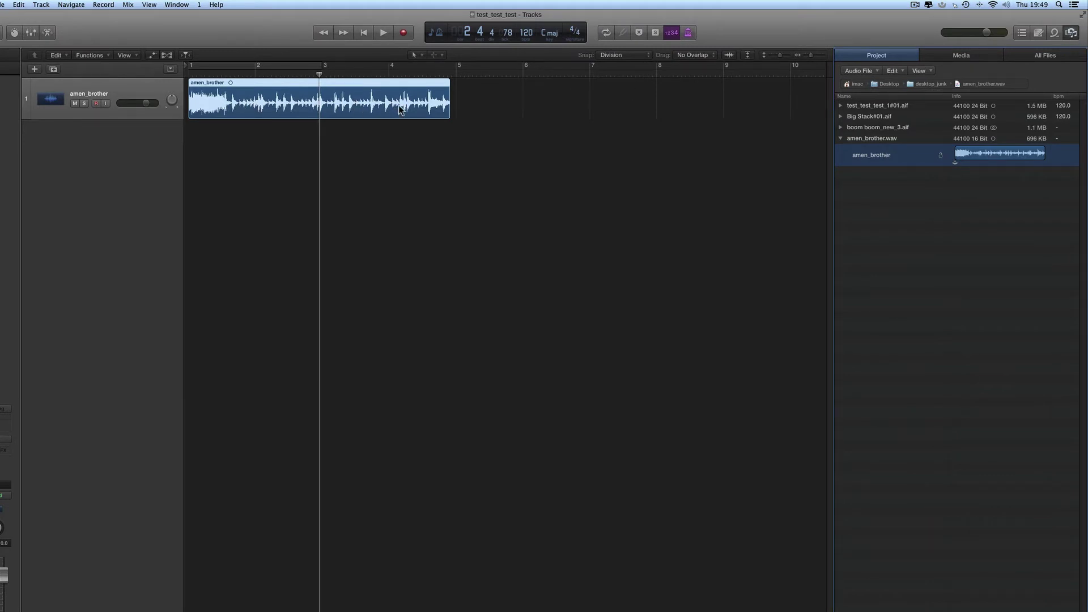
Hide the browser and open the amen_brother region in the audio file editor with its whole waveform in view
click(1075, 35)
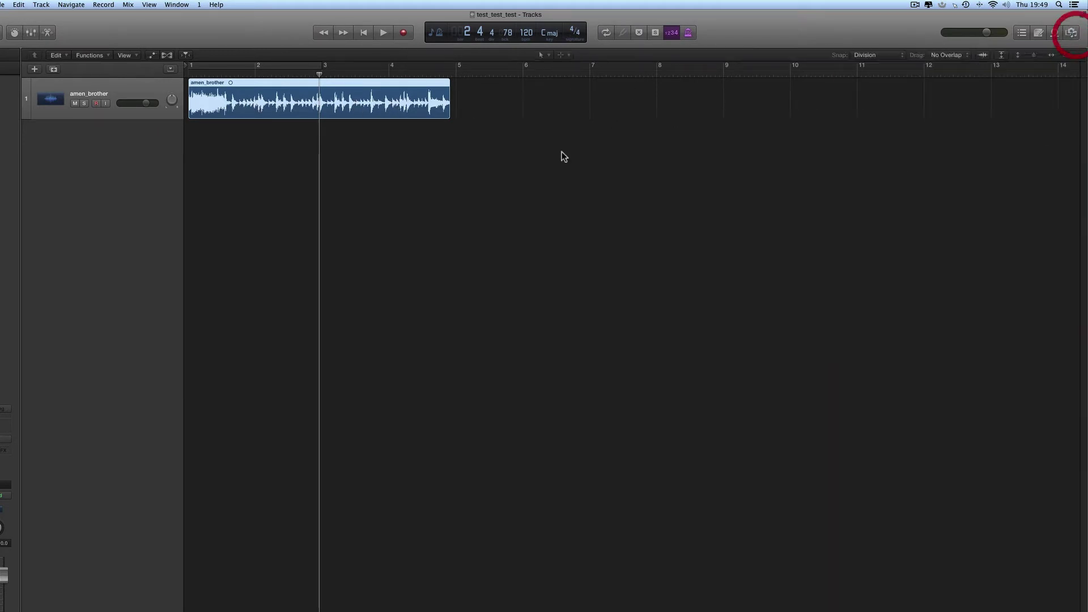
double_click(338, 84)
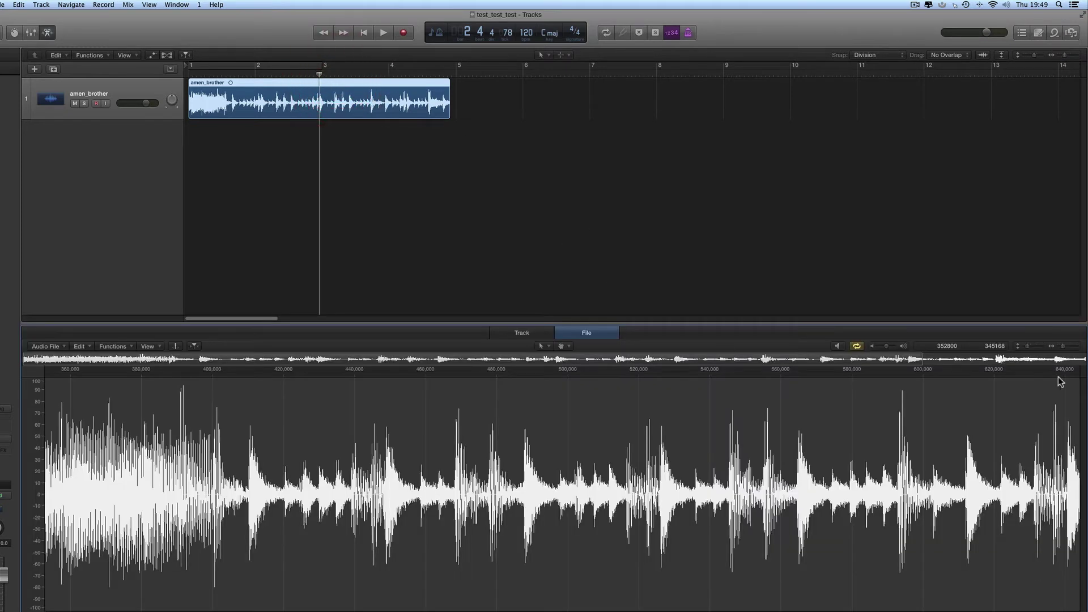
drag(1062, 346, 1056, 347)
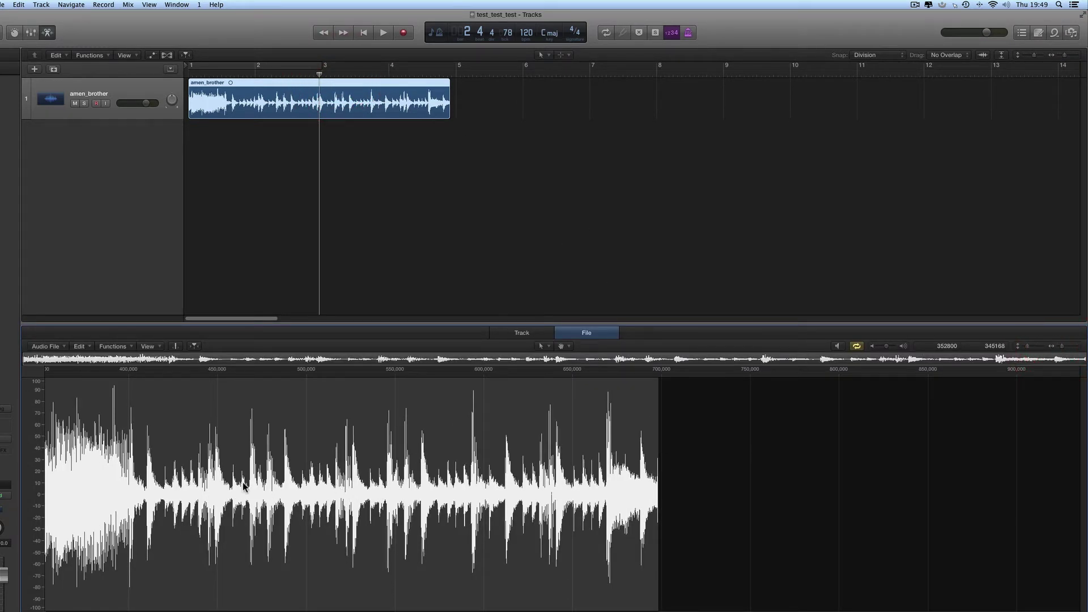
Select the part of the amen_brother waveform starting at about sample 468000 and about 57600 samples long
drag(248, 484, 448, 507)
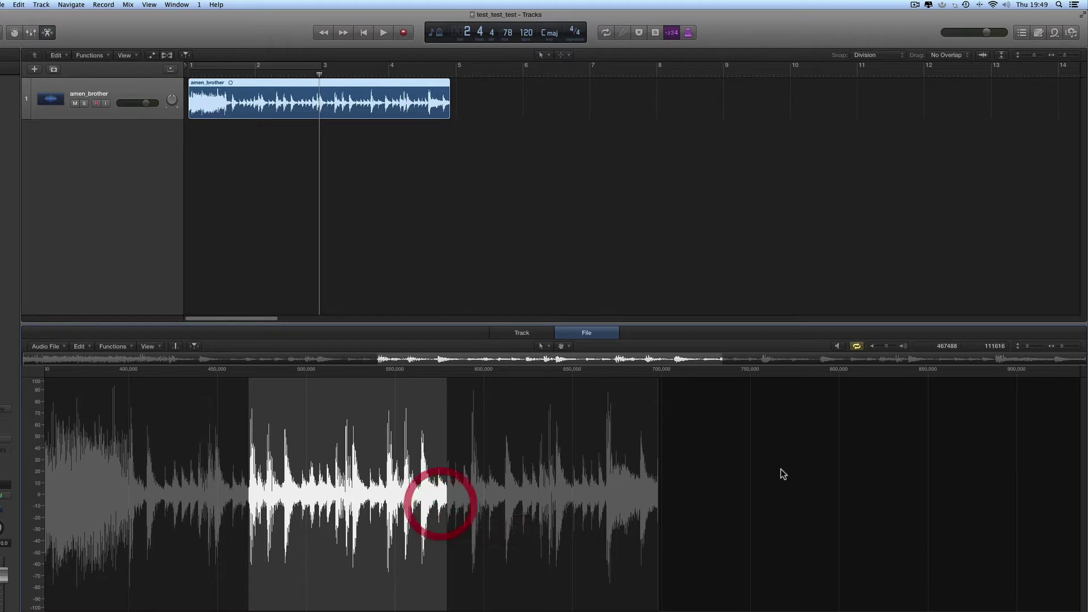
click(1073, 346)
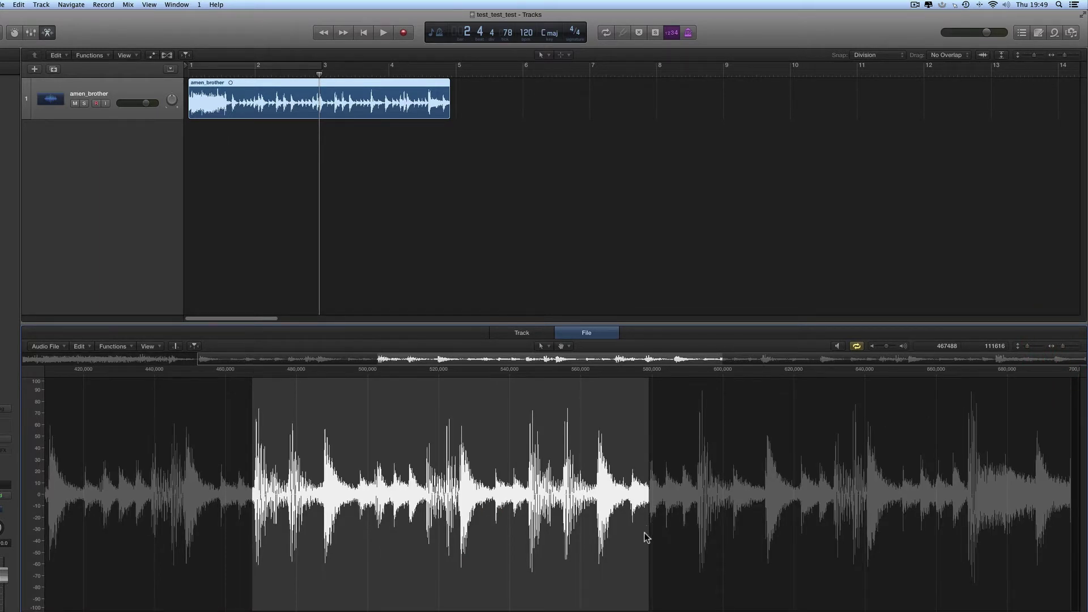
mouse_move(646, 537)
mouse_down()
mouse_move(558, 539)
mouse_move(631, 541)
mouse_up()
mouse_move(253, 581)
mouse_down()
mouse_move(381, 575)
mouse_move(254, 575)
mouse_up()
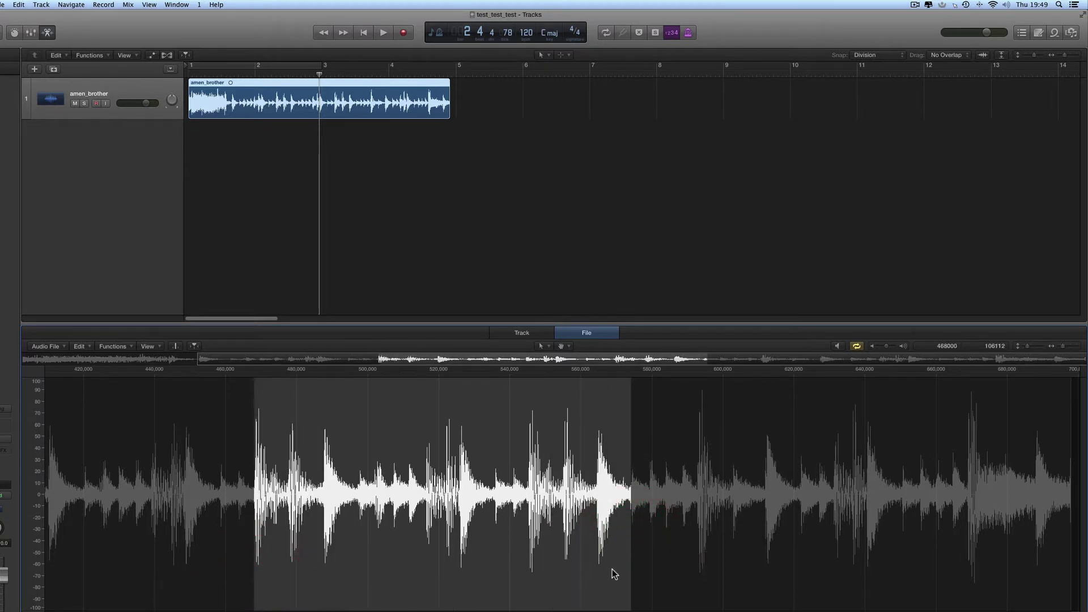
drag(629, 578, 458, 576)
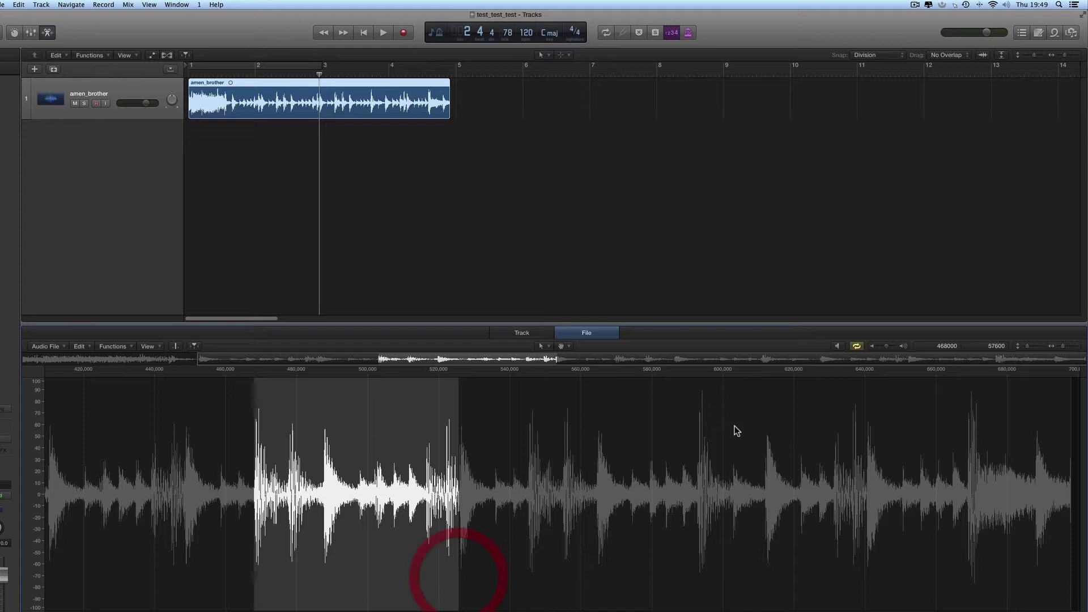
Preview the selected part of the waveform as a loop
click(856, 346)
click(837, 346)
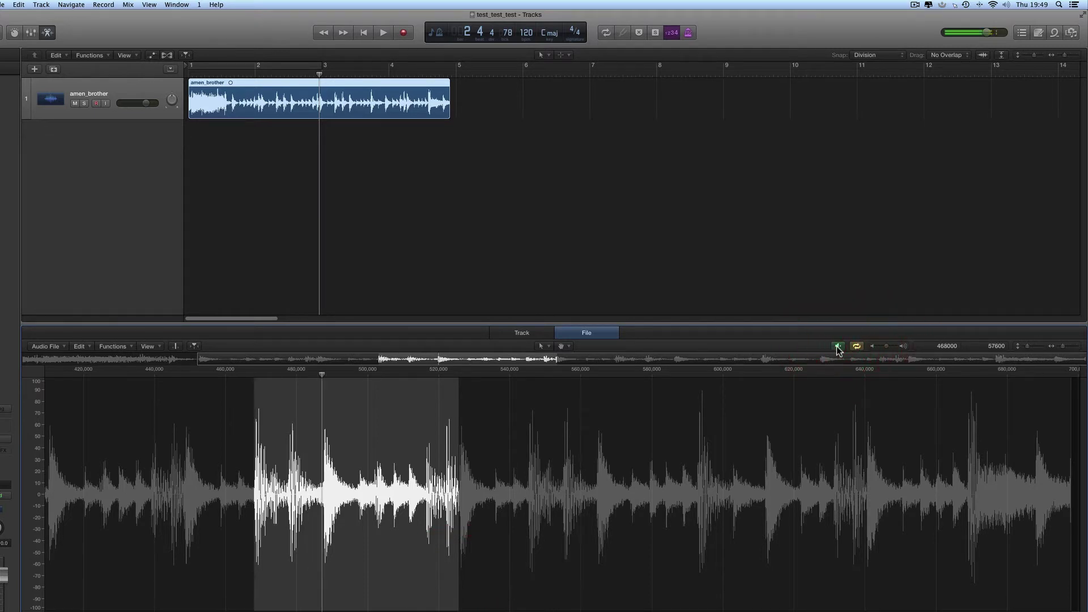
Stop the preview, extend the waveform selection's end to make it about 77184 samples long, and preview it as a loop
click(837, 346)
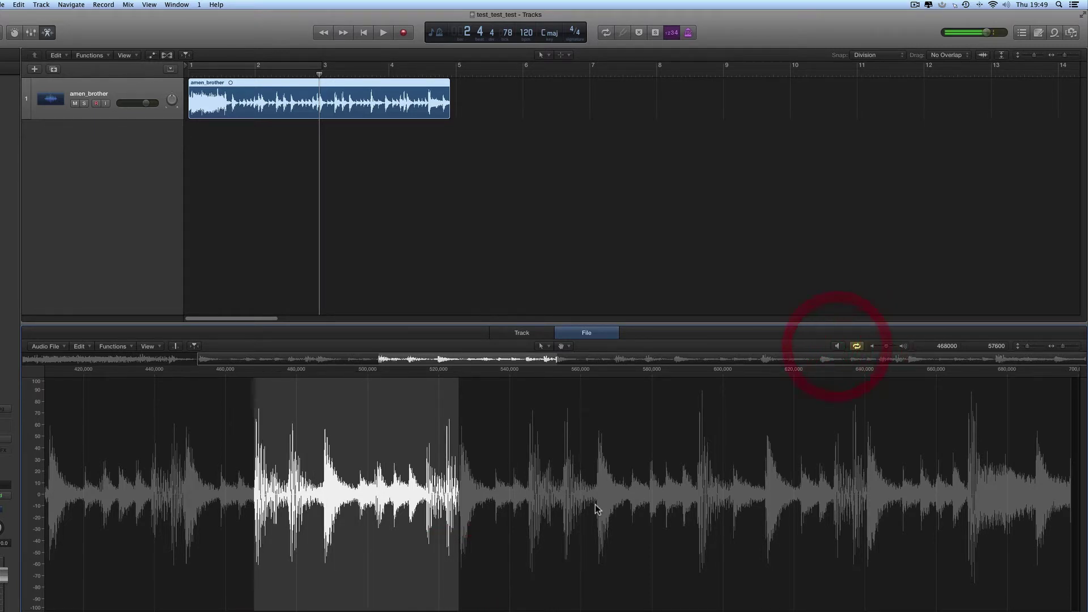
drag(460, 606, 528, 600)
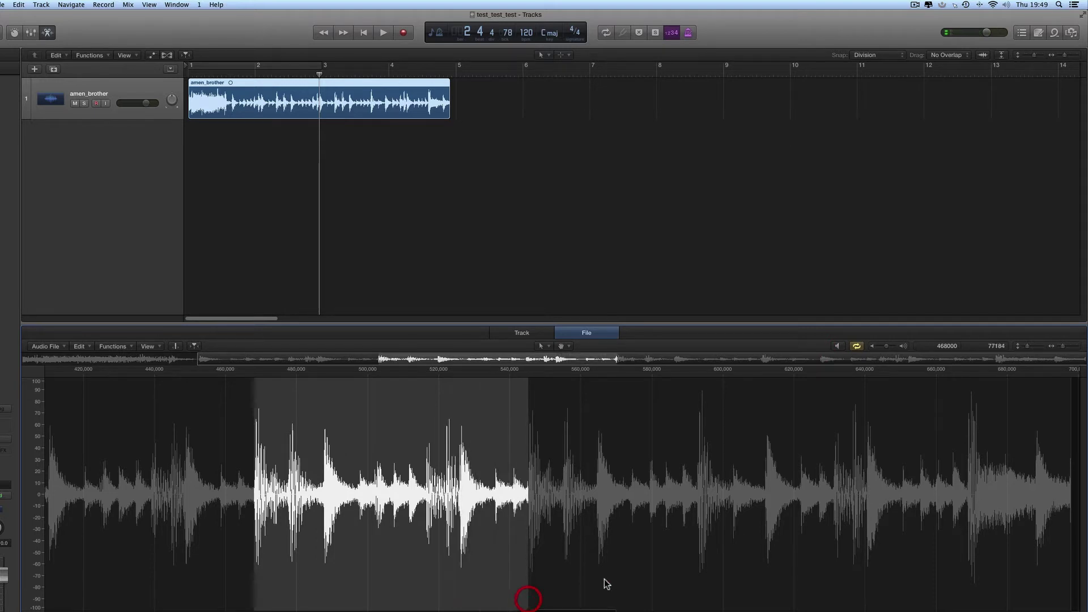
click(838, 347)
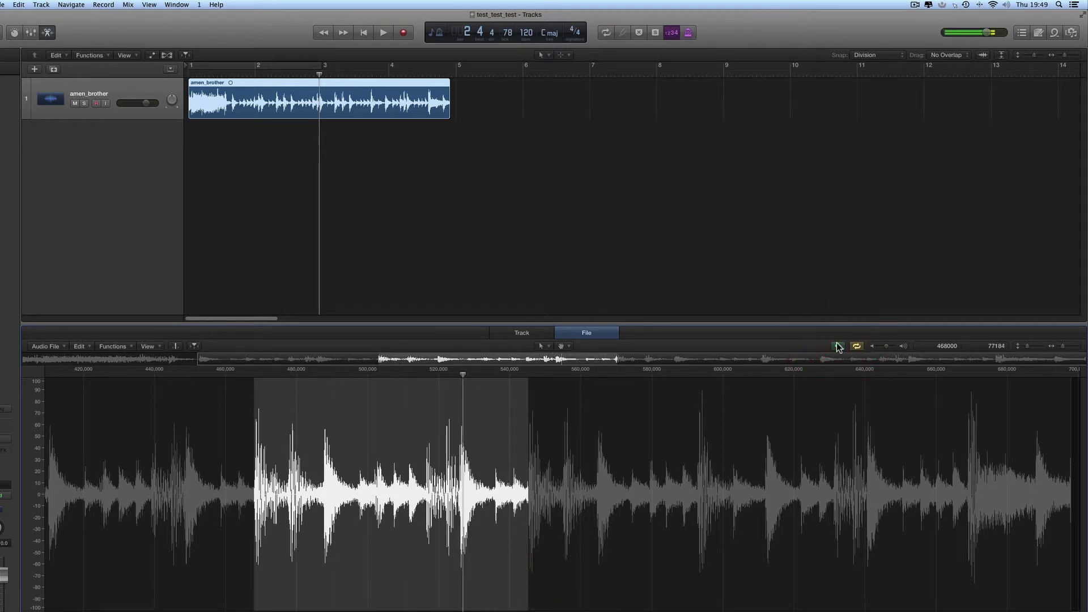
click(838, 346)
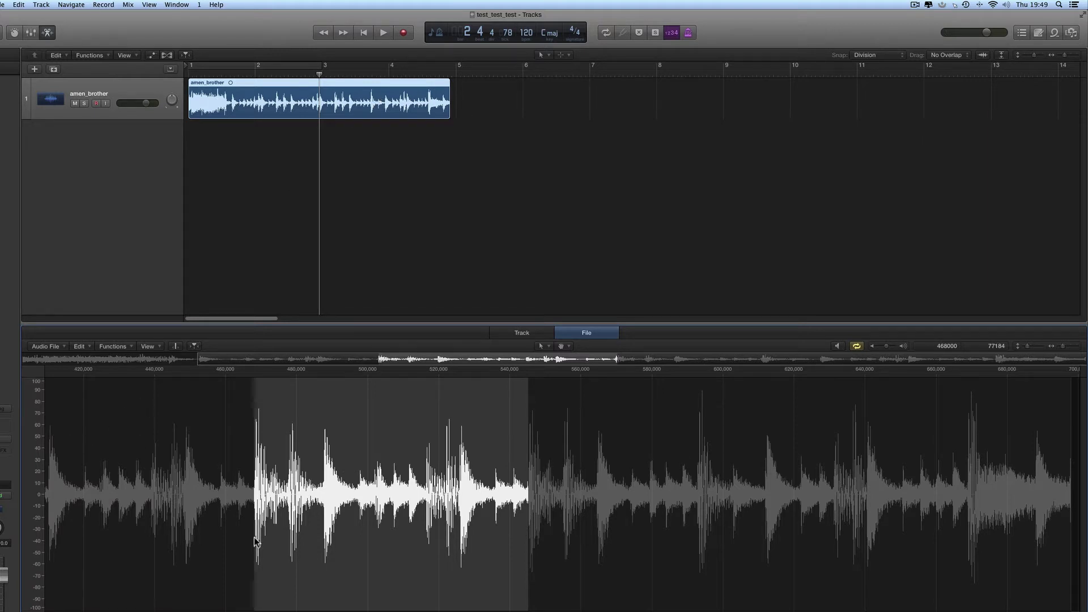
drag(254, 537, 253, 540)
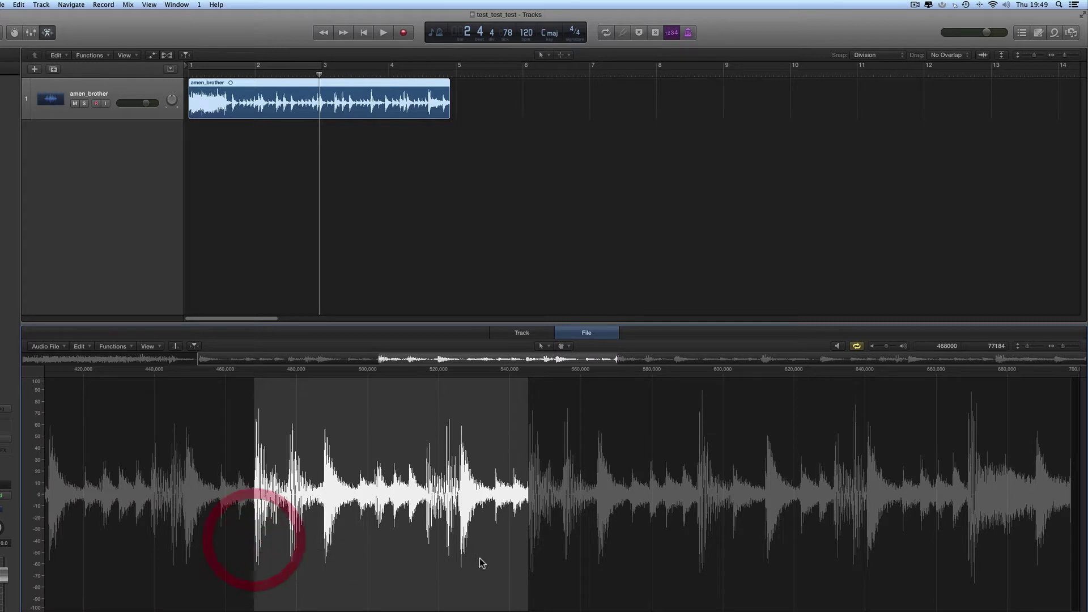
drag(525, 588, 527, 589)
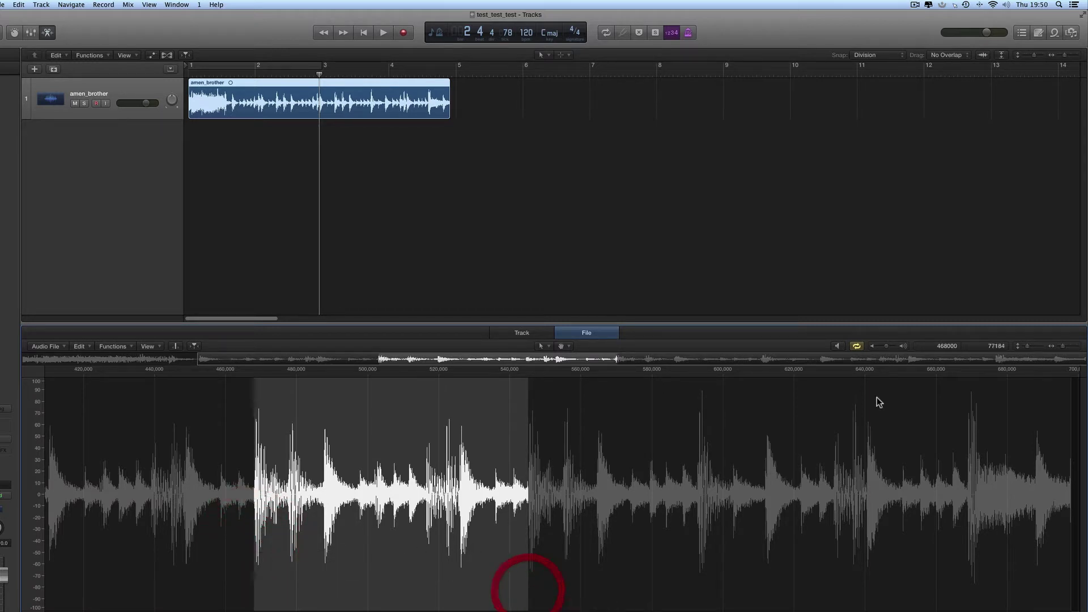
click(837, 347)
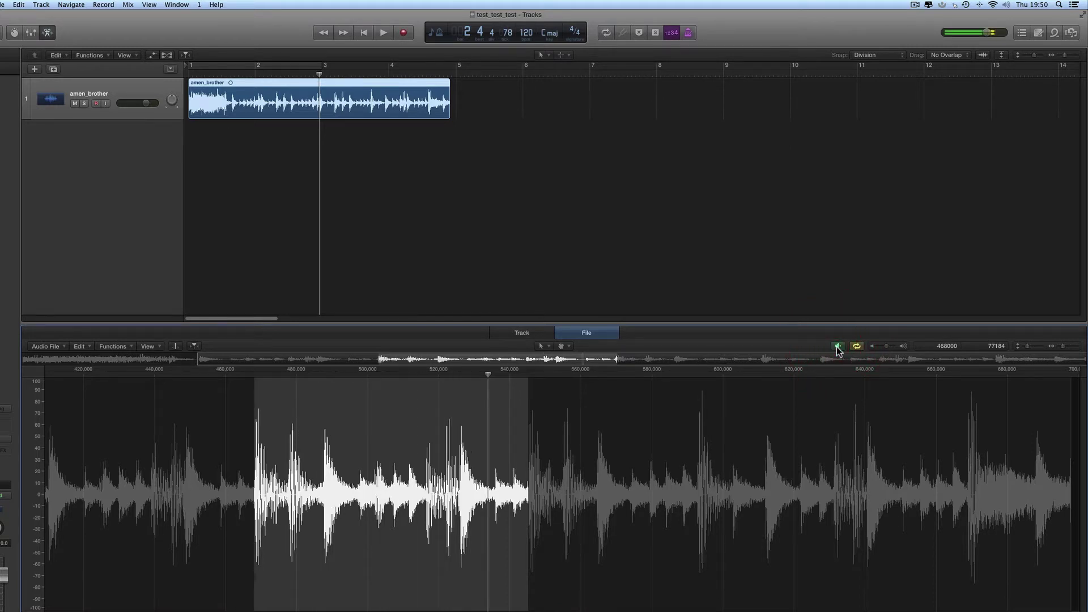
click(837, 346)
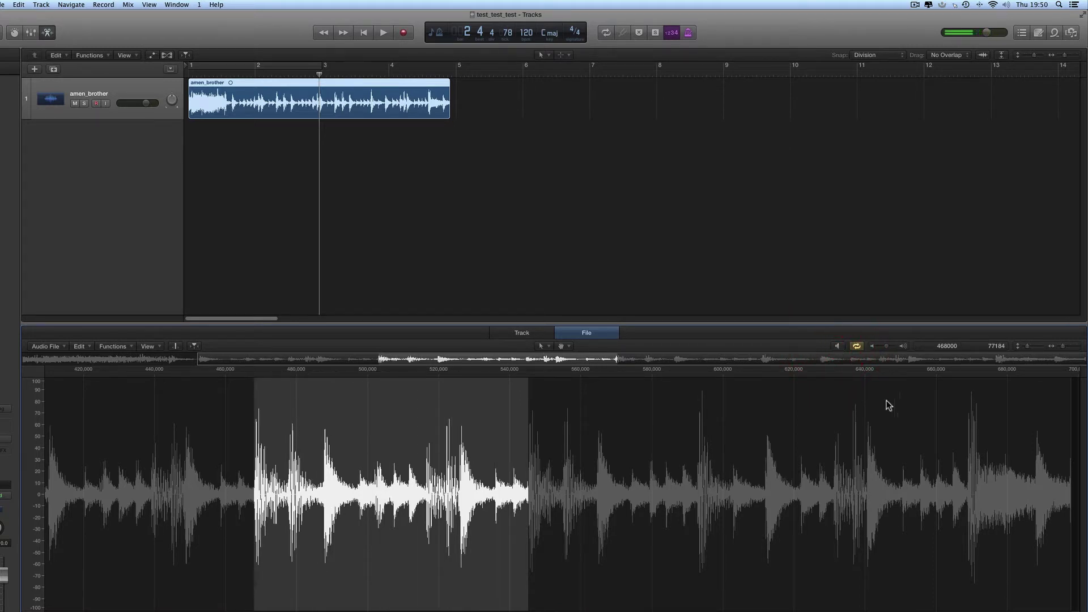
Fine-tune the selection's end to a length of about 77248 samples and preview the loop again
click(1071, 346)
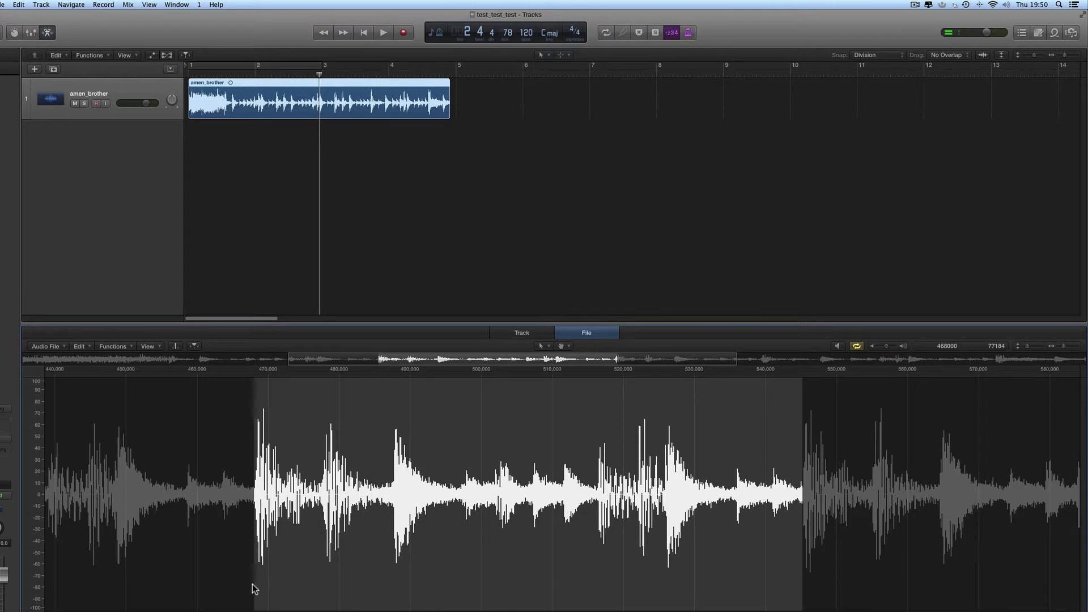
drag(254, 592, 252, 589)
drag(802, 581, 805, 585)
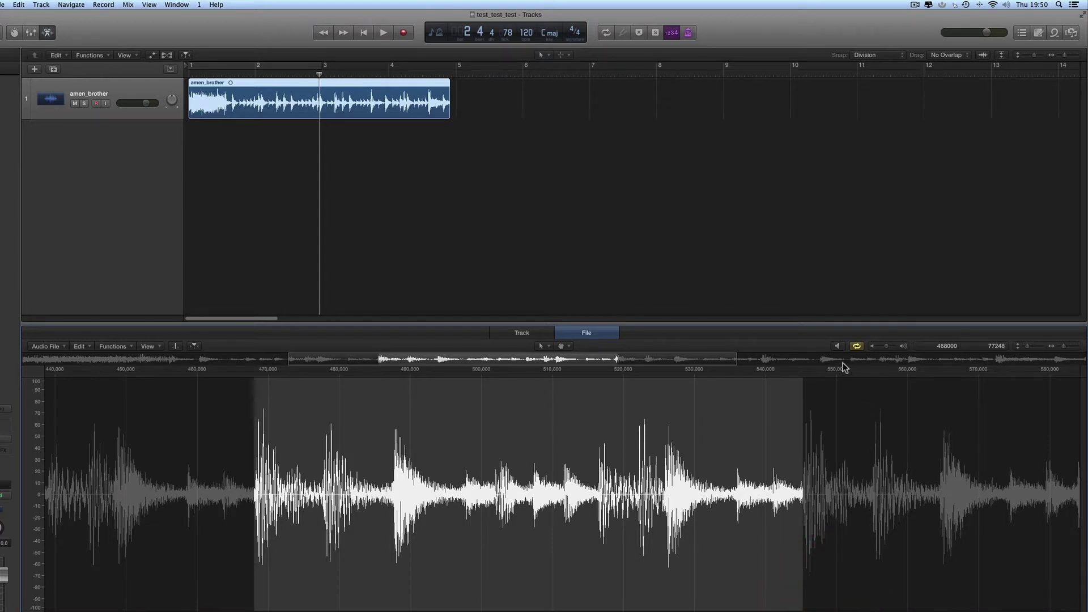
click(838, 346)
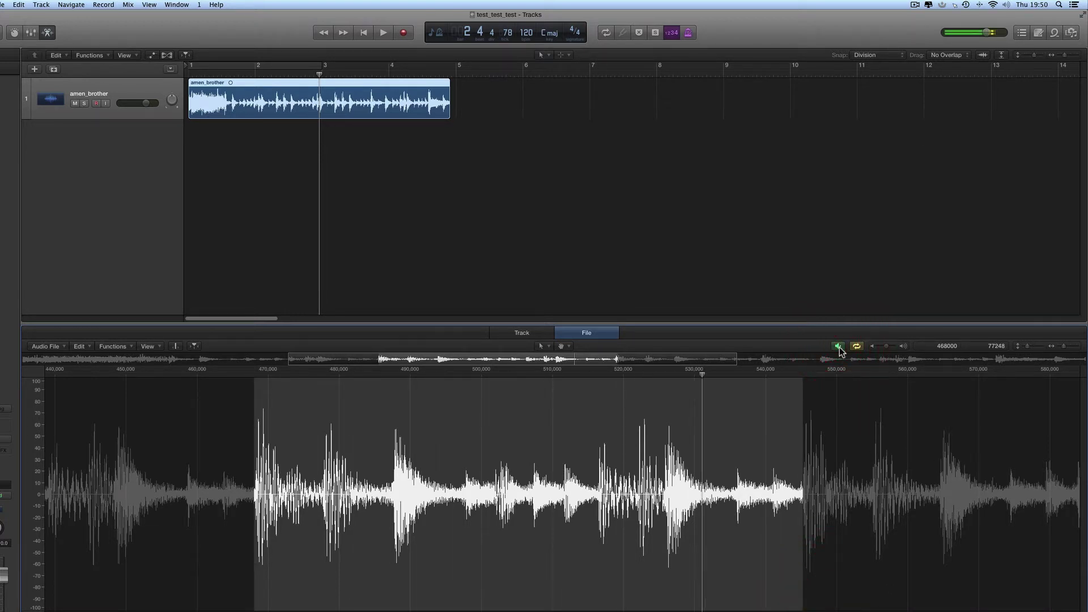
click(838, 346)
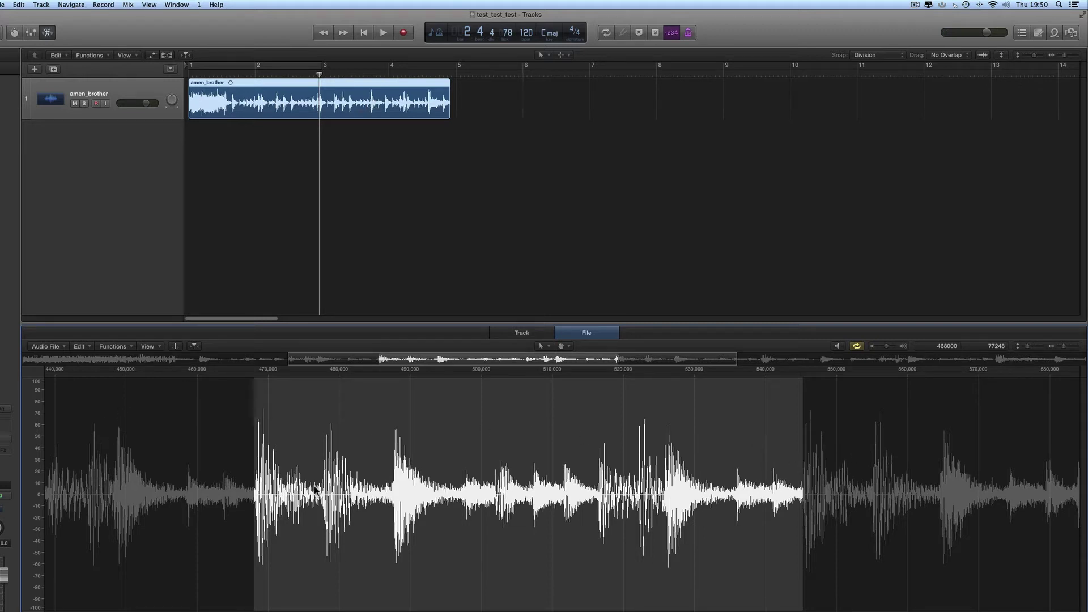
Trim the amen_brother region to the selected waveform part and place it at bar 2, with a cycle range from bar 2 to 3
click(1053, 348)
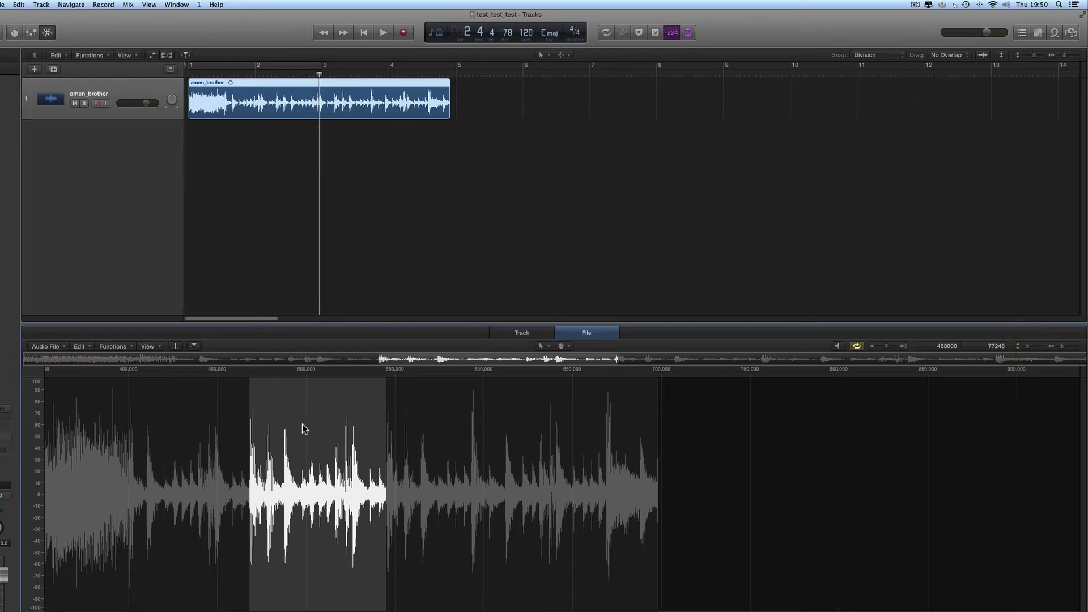
click(89, 349)
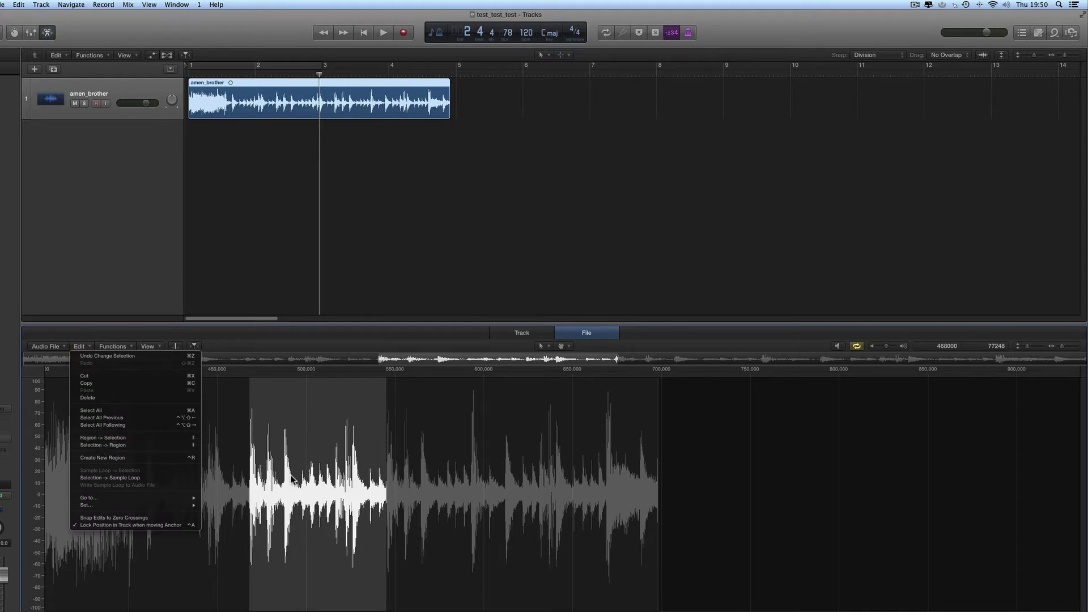
click(128, 445)
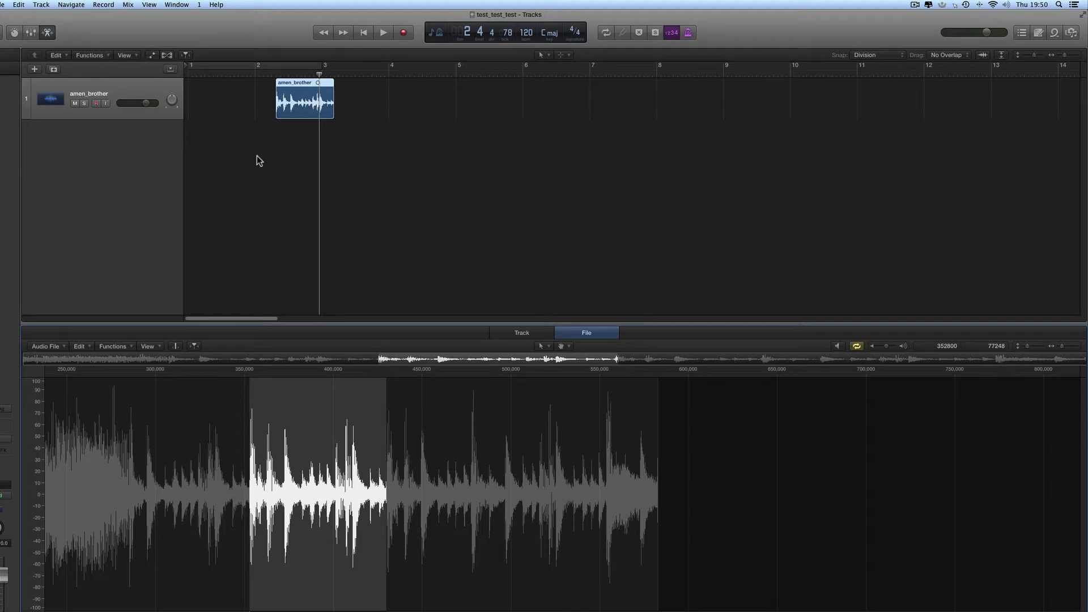
drag(295, 87, 321, 68)
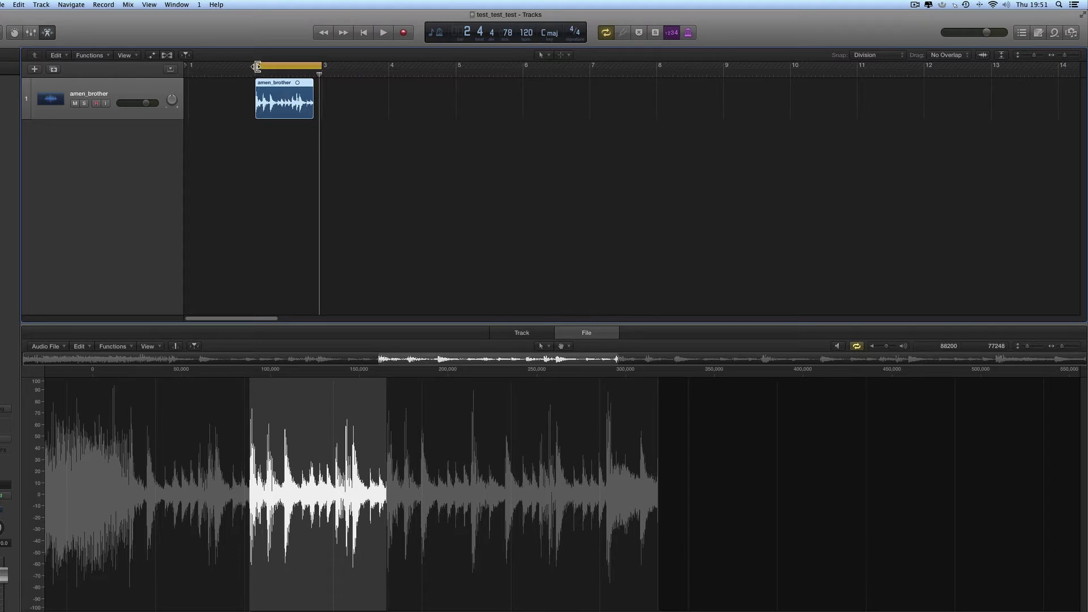
Adjust the project tempo by selection and locators to fit the trimmed loop to the one-bar cycle range
click(125, 348)
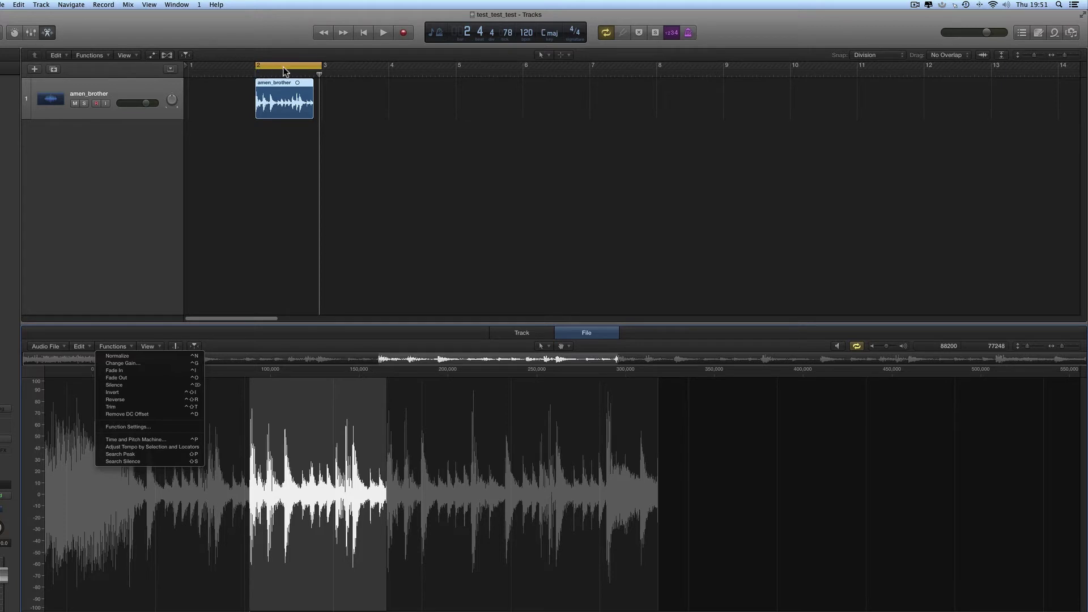
click(181, 447)
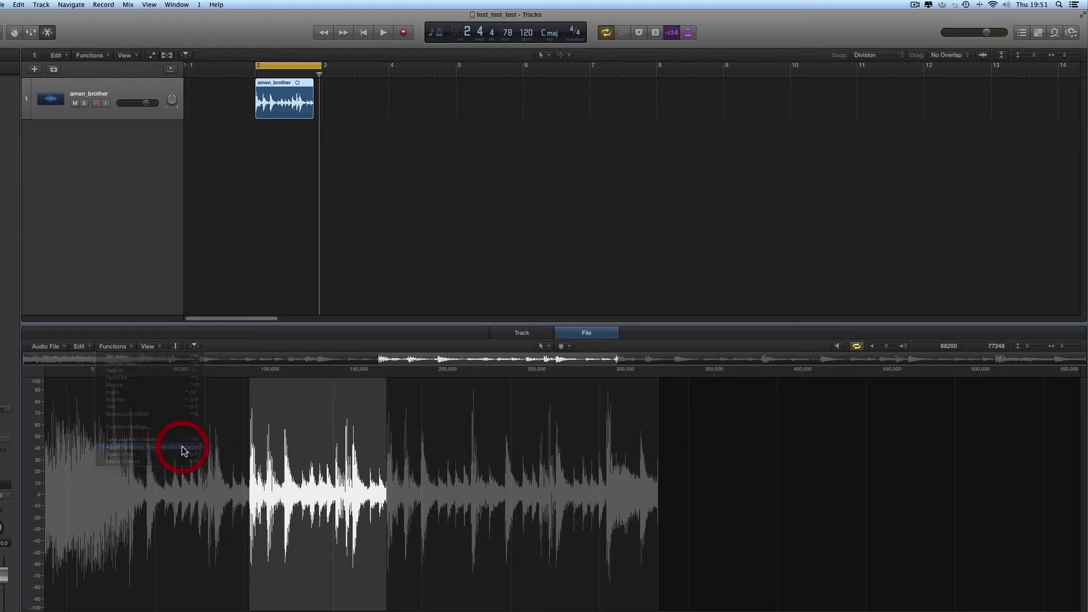
click(531, 210)
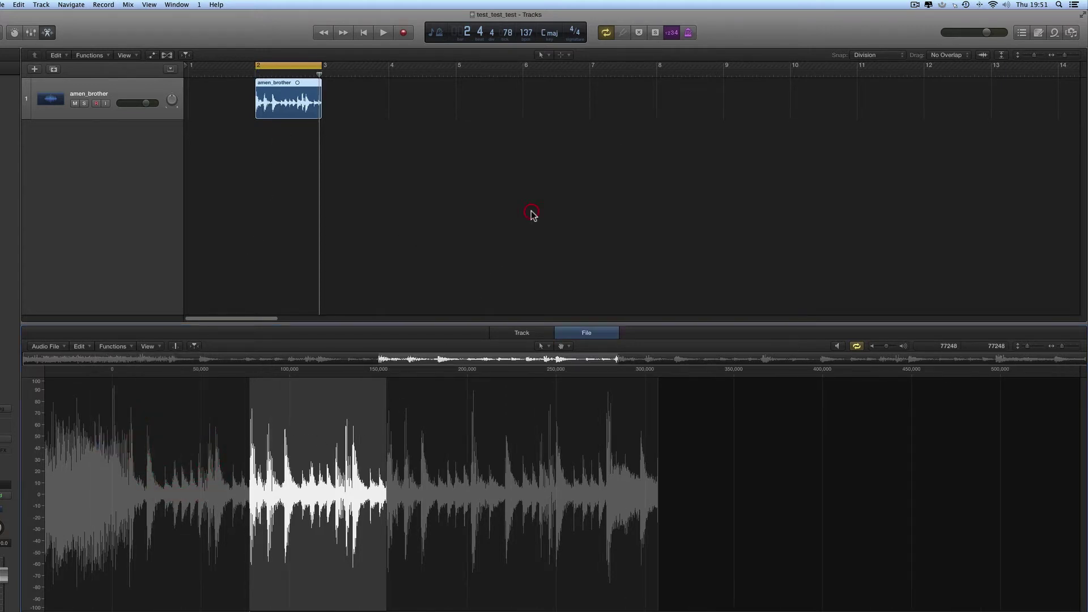
click(526, 37)
Close the audio file editor, play the cycled loop briefly and lower the amen_brother track's volume
click(45, 31)
key(space)
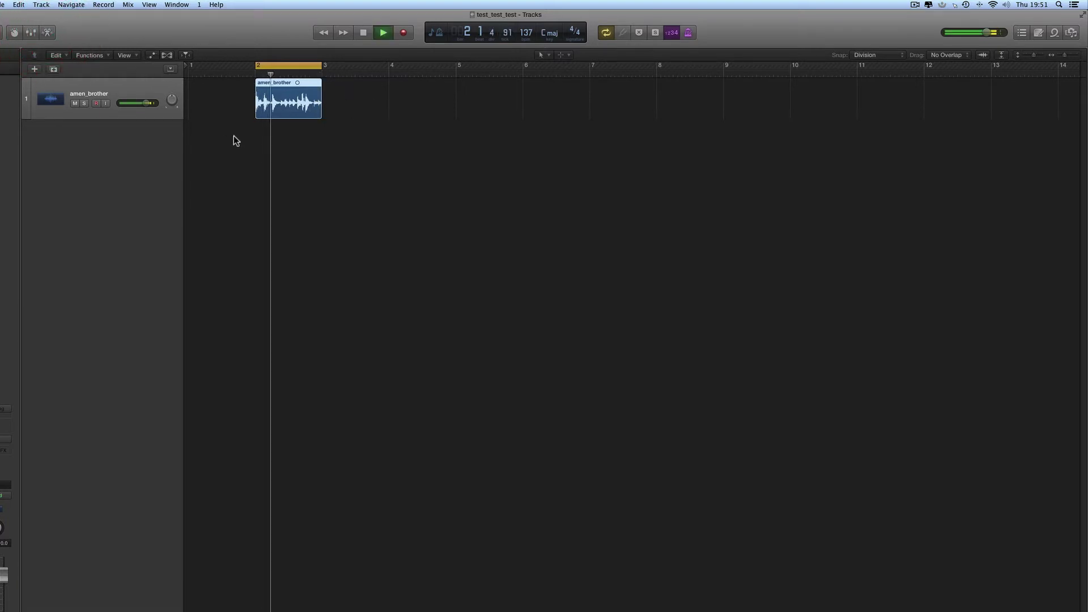
key(space)
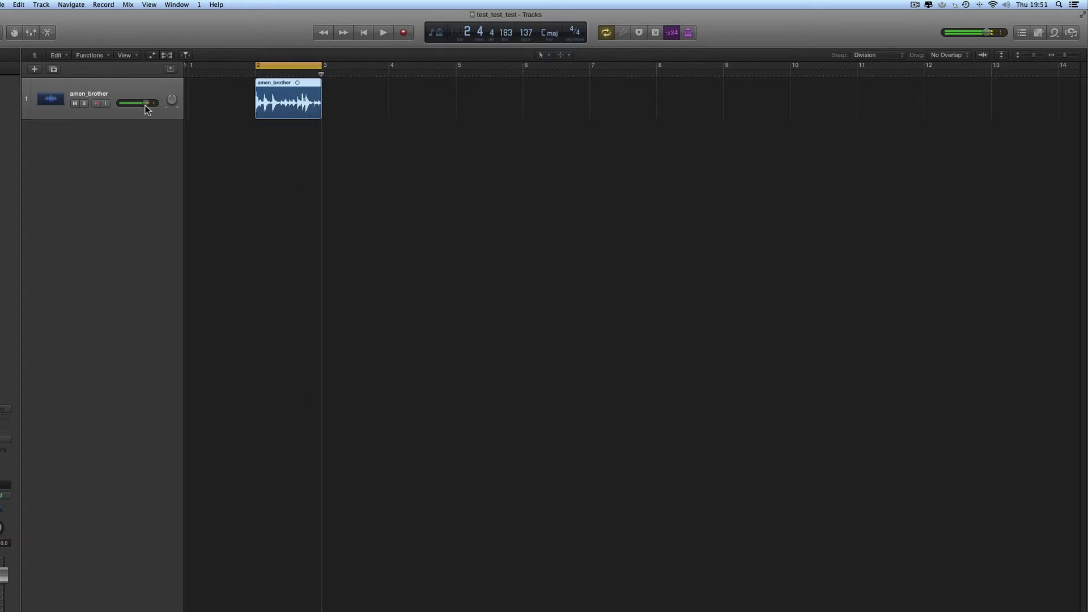
drag(146, 103, 136, 106)
Show the amen_brother region among the project's audio files and set the playhead to position 1 4 3 1, just before the region
click(1071, 33)
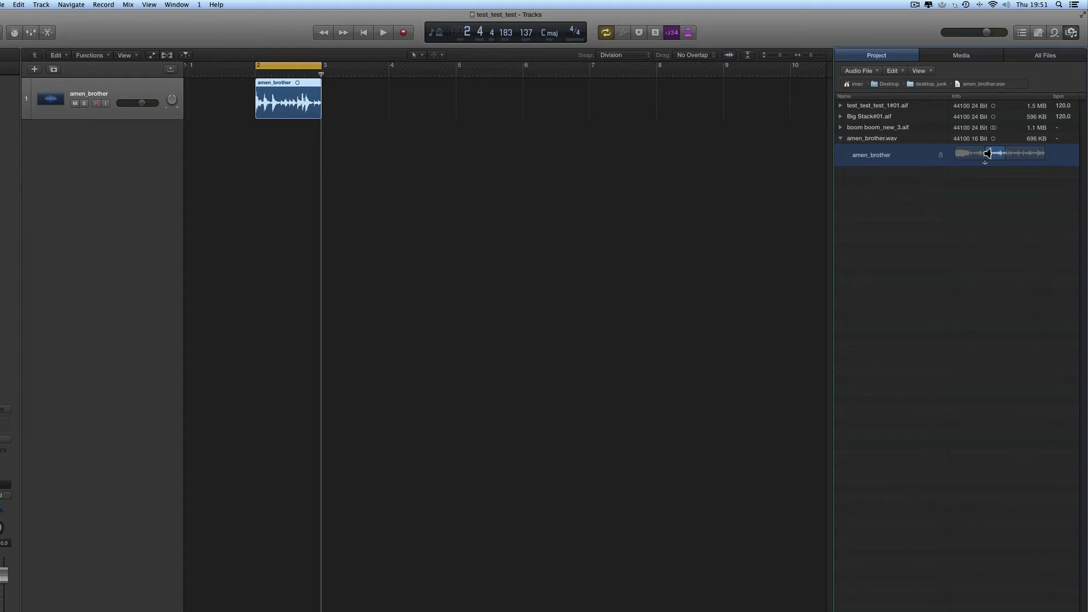
drag(991, 153, 1002, 153)
click(819, 55)
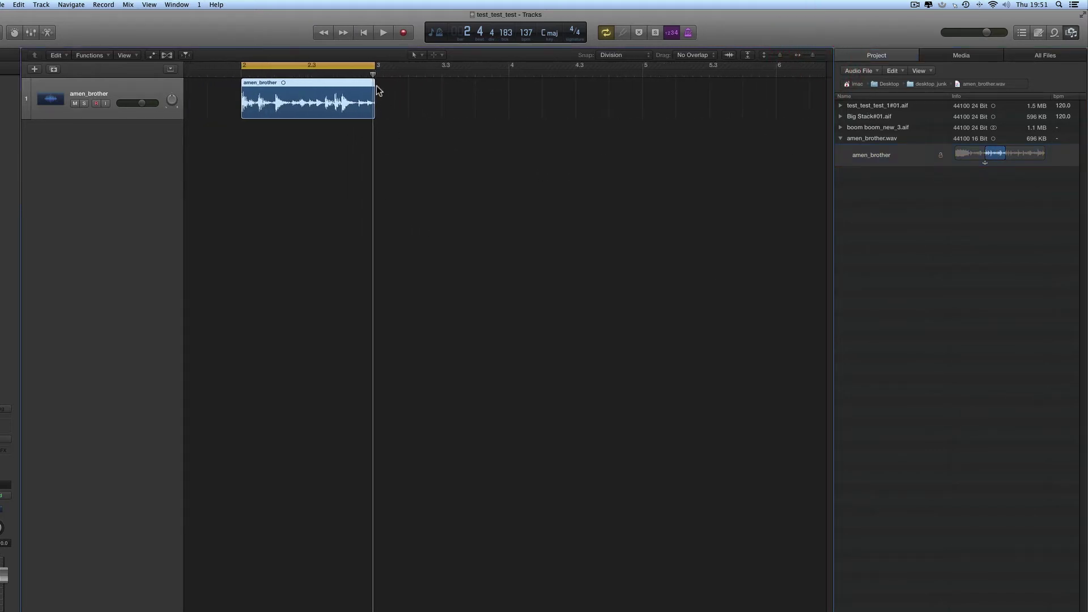
drag(373, 75, 241, 75)
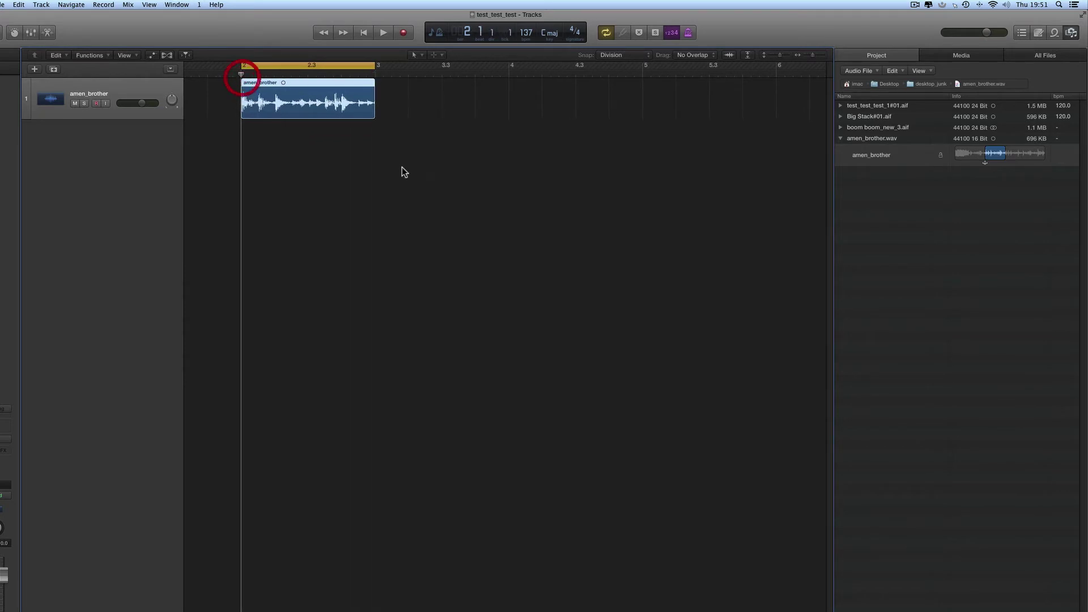
click(818, 56)
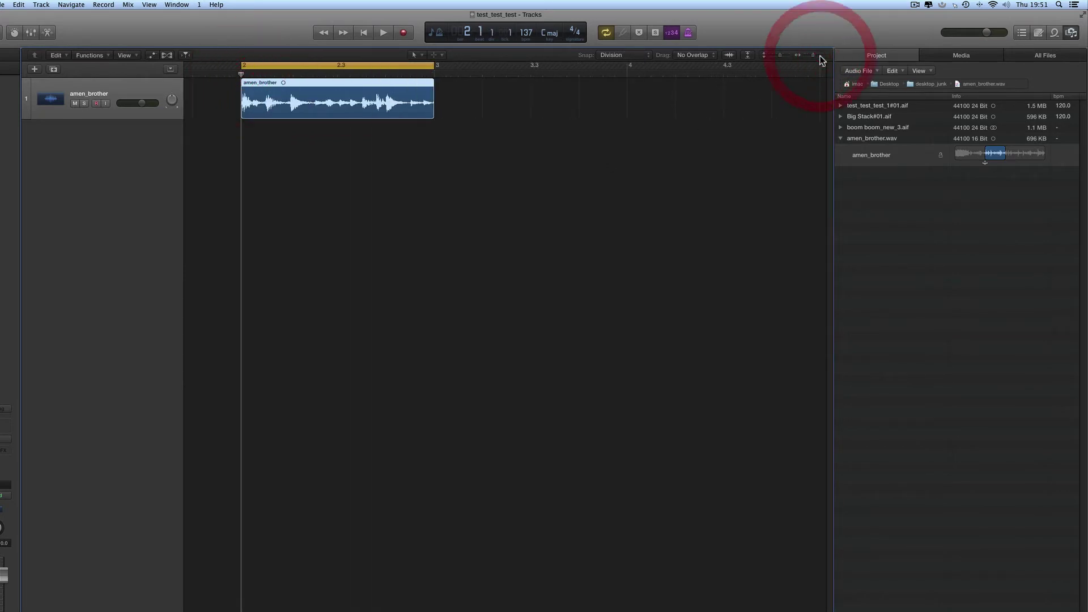
click(818, 56)
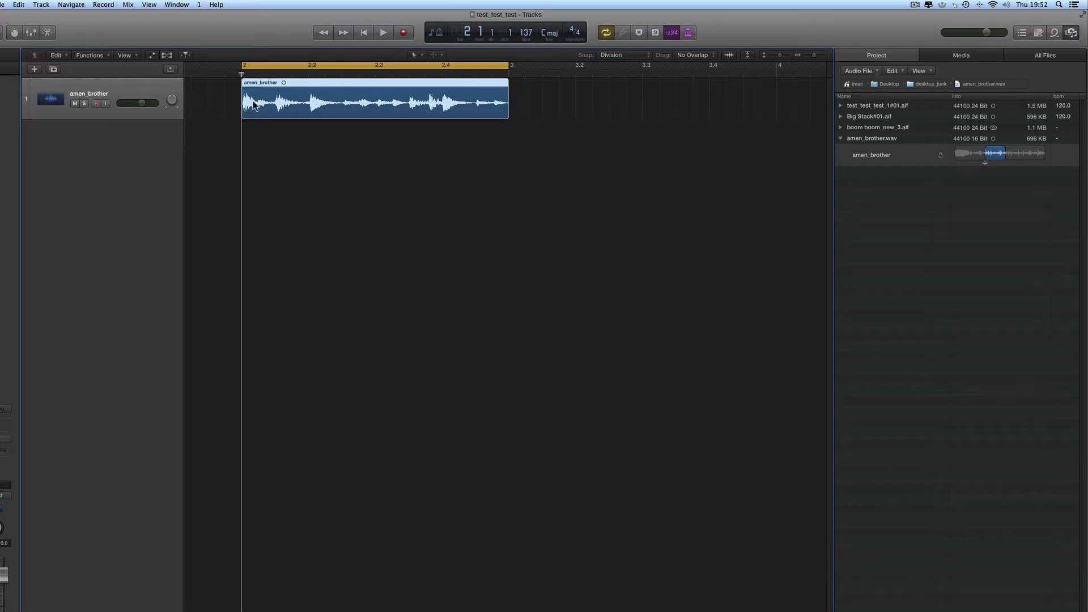
drag(242, 74, 208, 75)
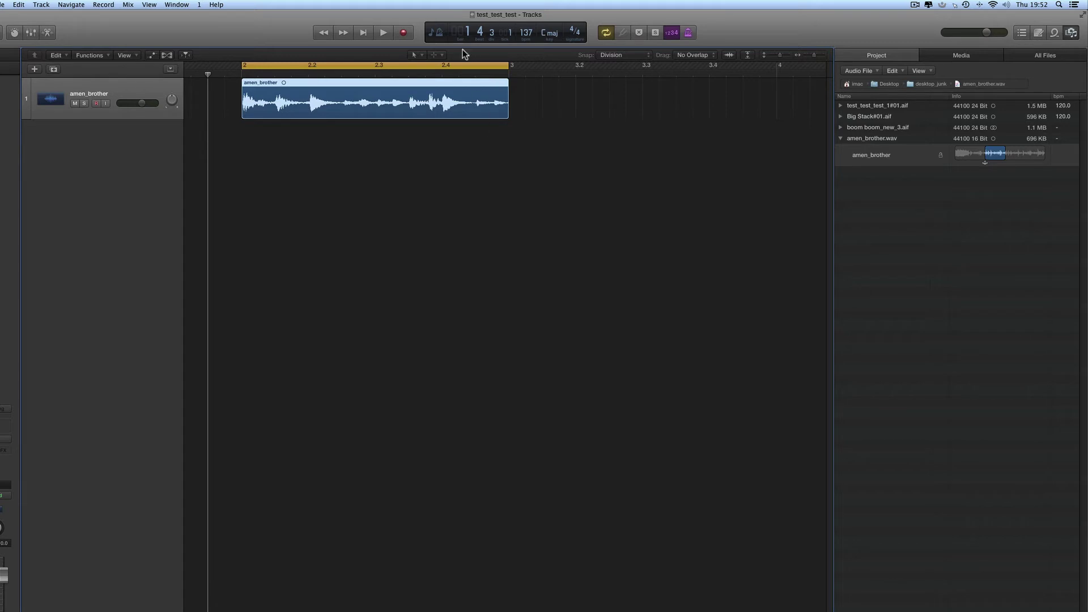
Switch the transport display mode from Beats & Project to Custom
click(434, 33)
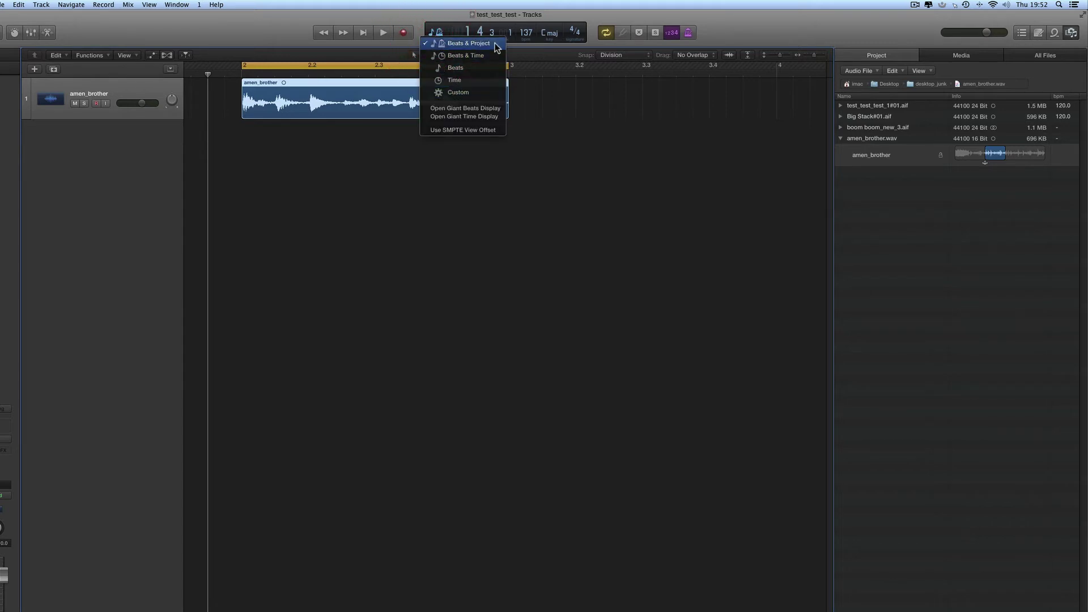
click(477, 19)
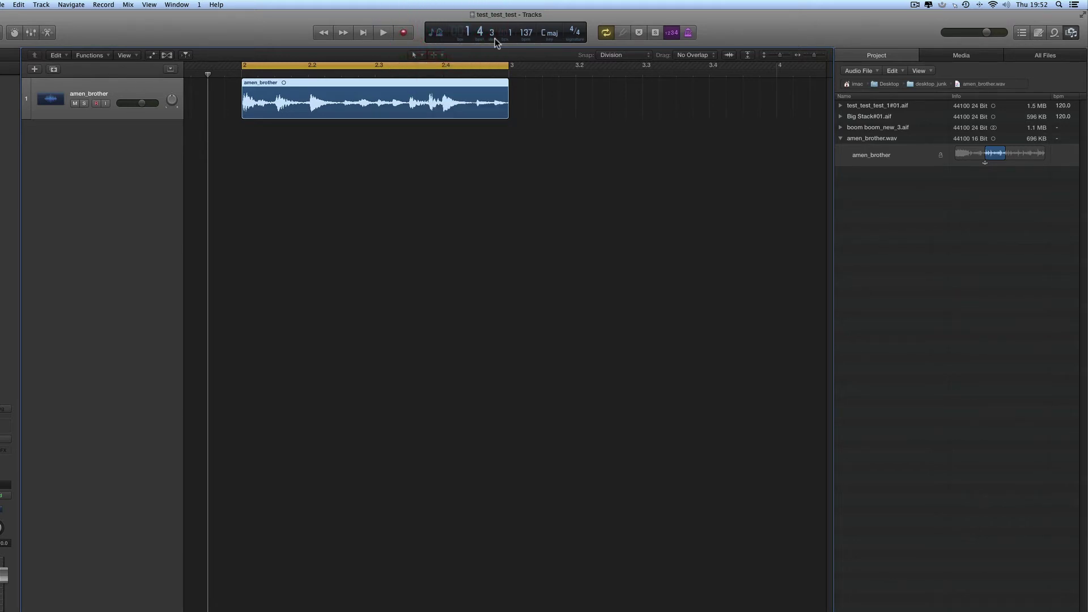
click(429, 36)
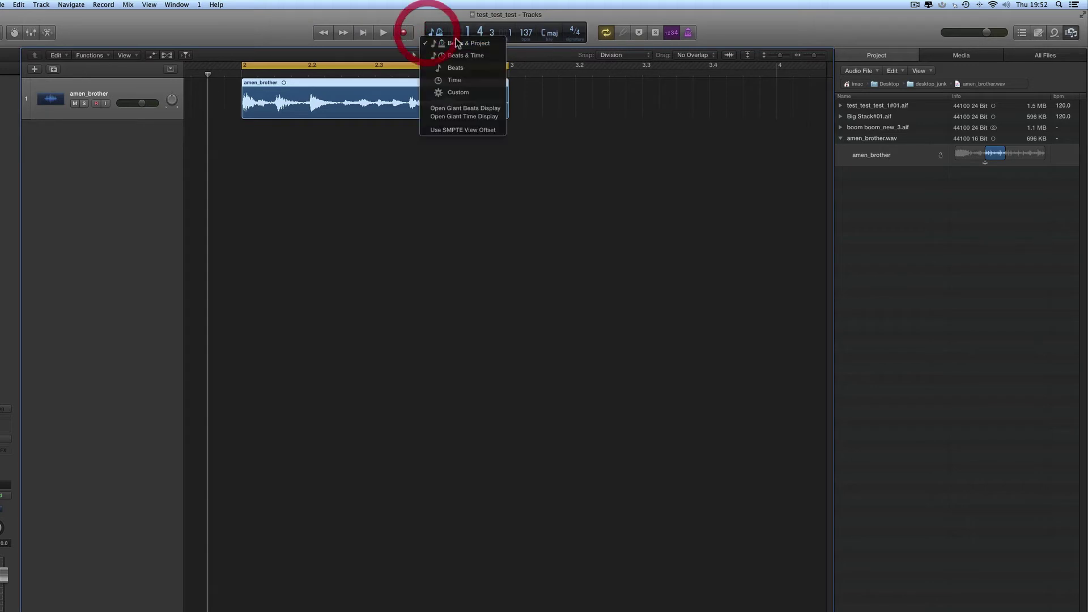
click(434, 90)
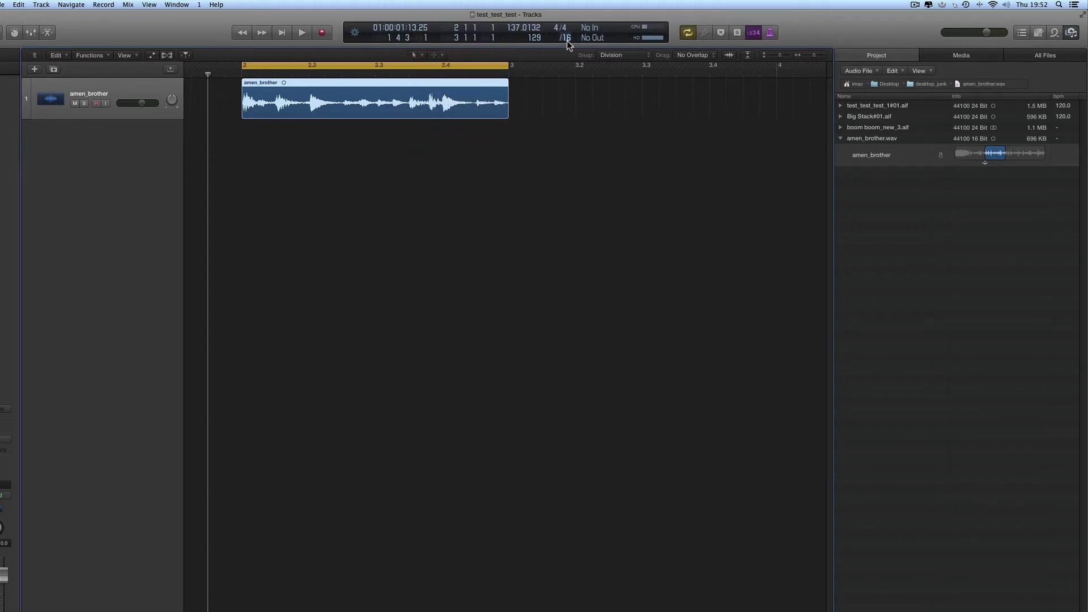
Set the grid division to /8 and deselect the amen_brother region
click(566, 38)
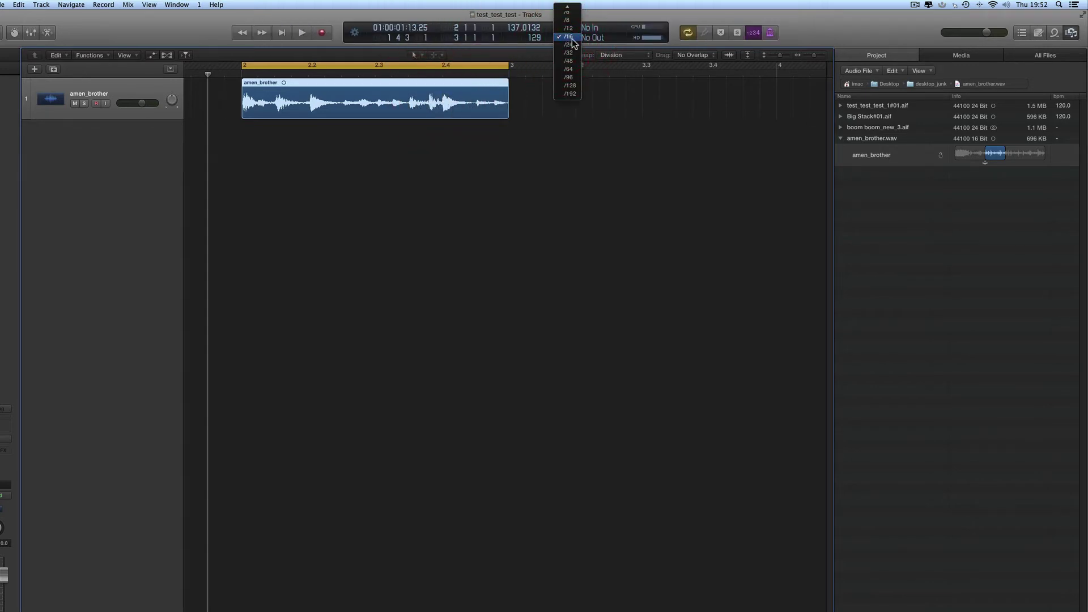
click(568, 21)
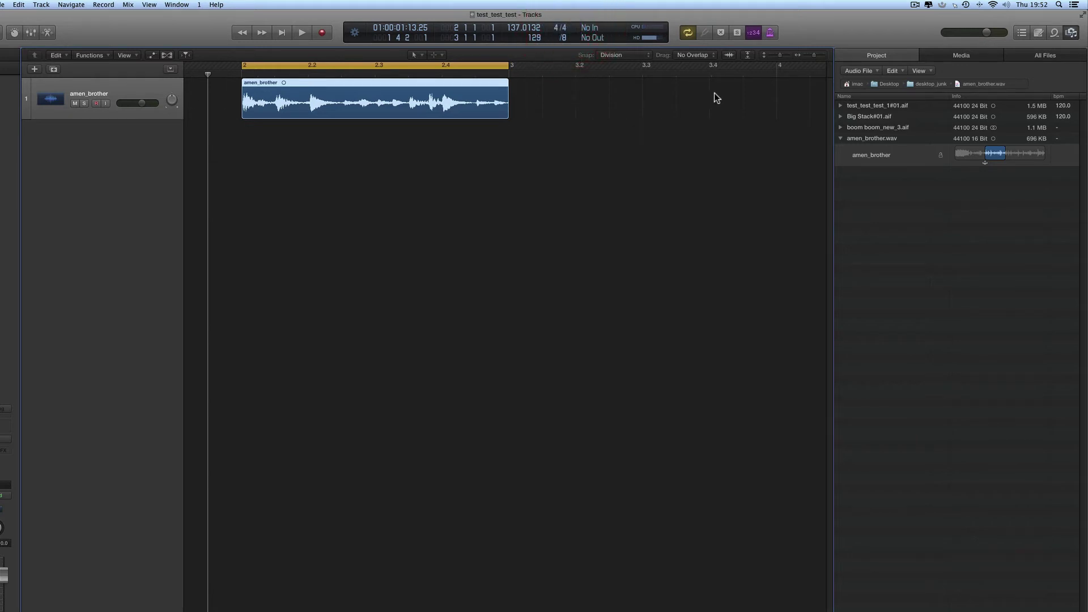
click(822, 55)
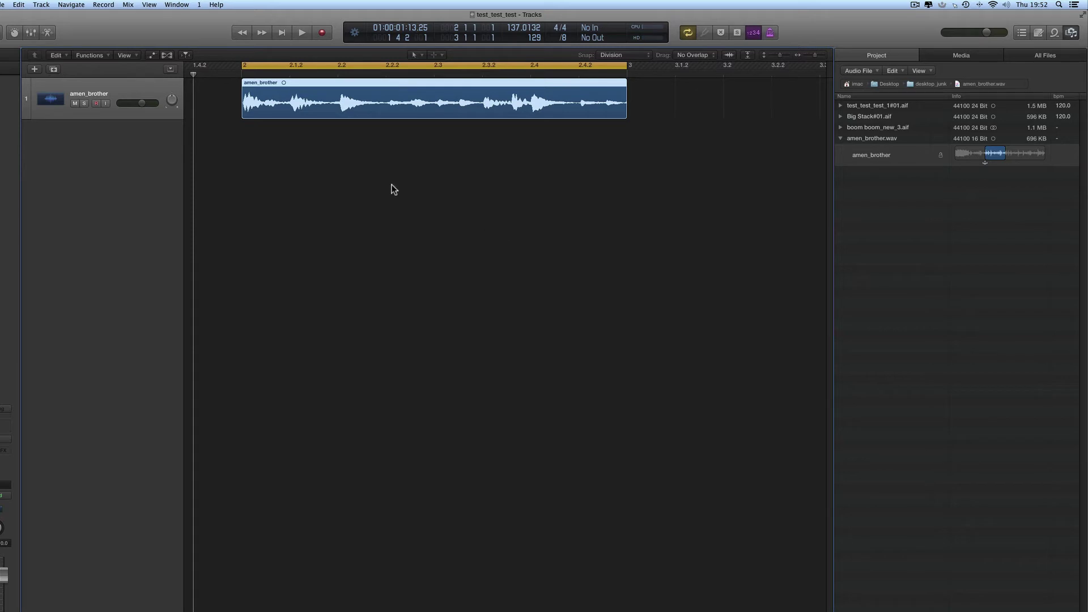
click(370, 182)
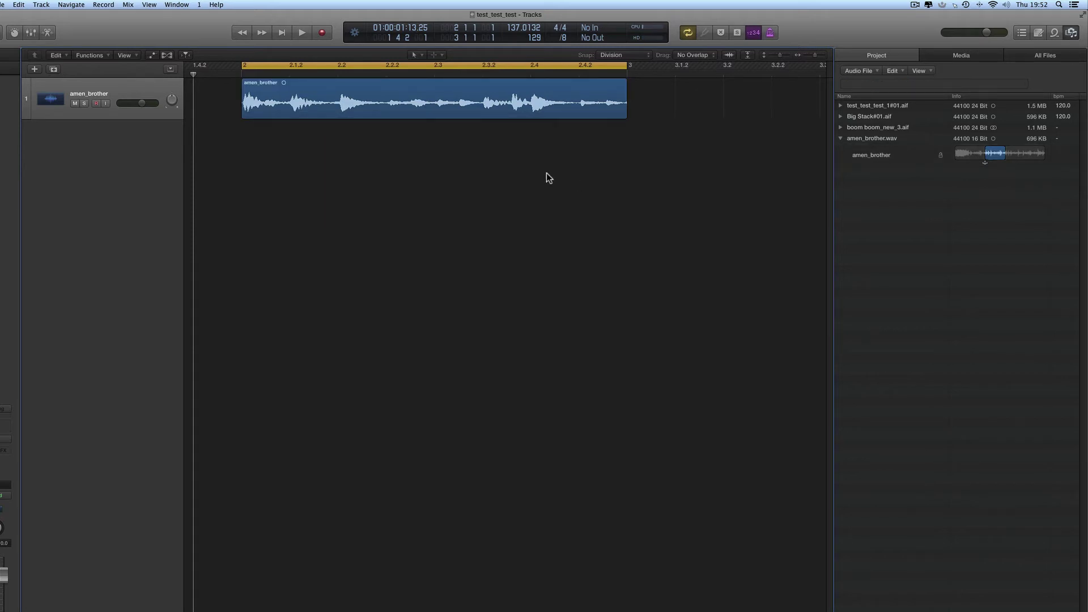
Enable Flex on the amen_brother track with the Flex Time - Rhythmic algorithm, then hide the Flex view
click(460, 101)
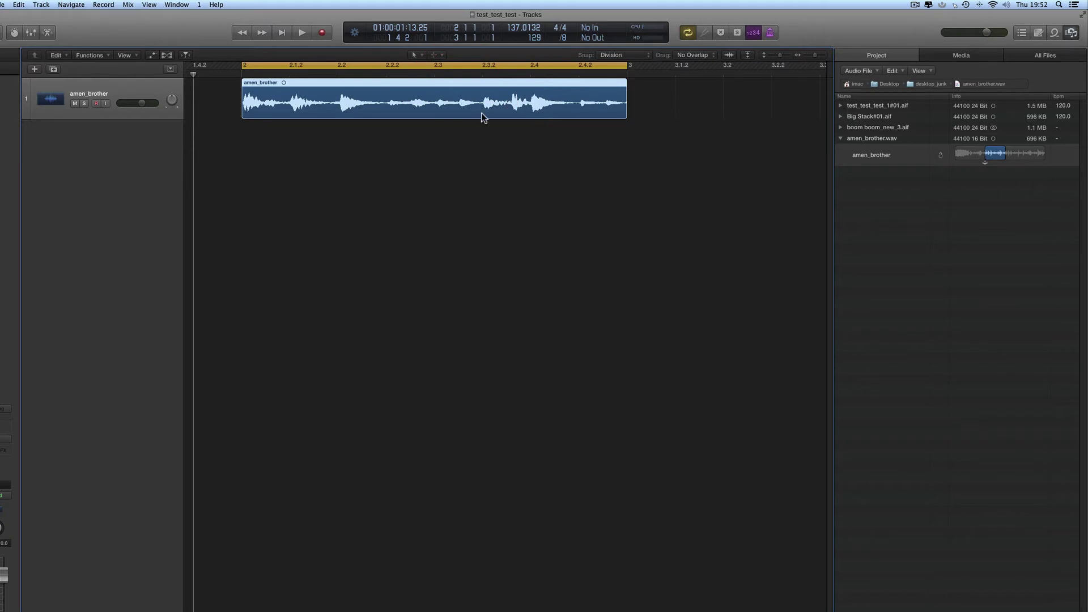
click(167, 55)
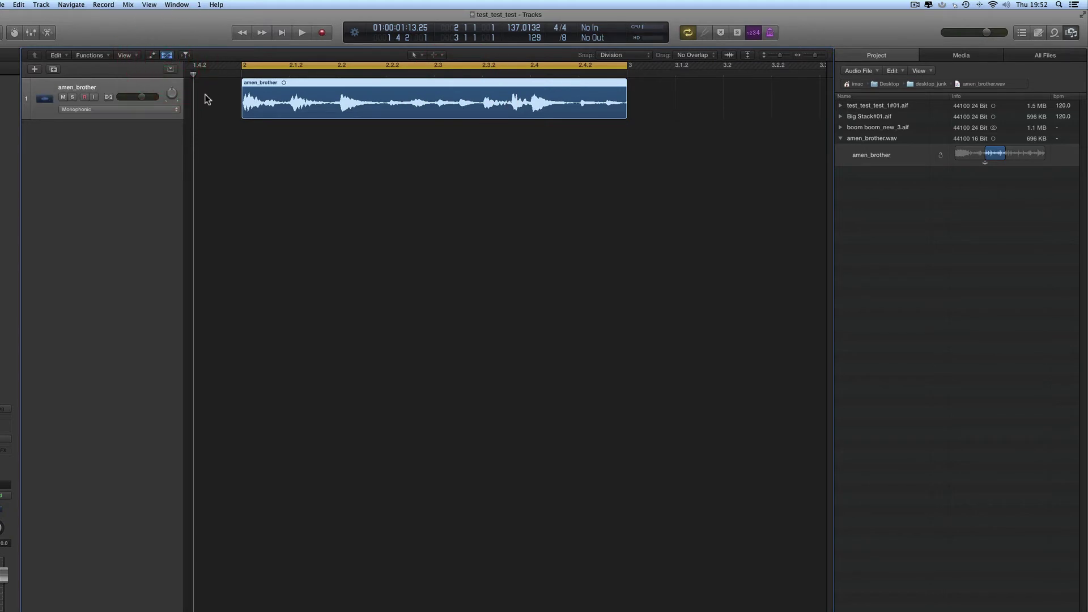
click(96, 112)
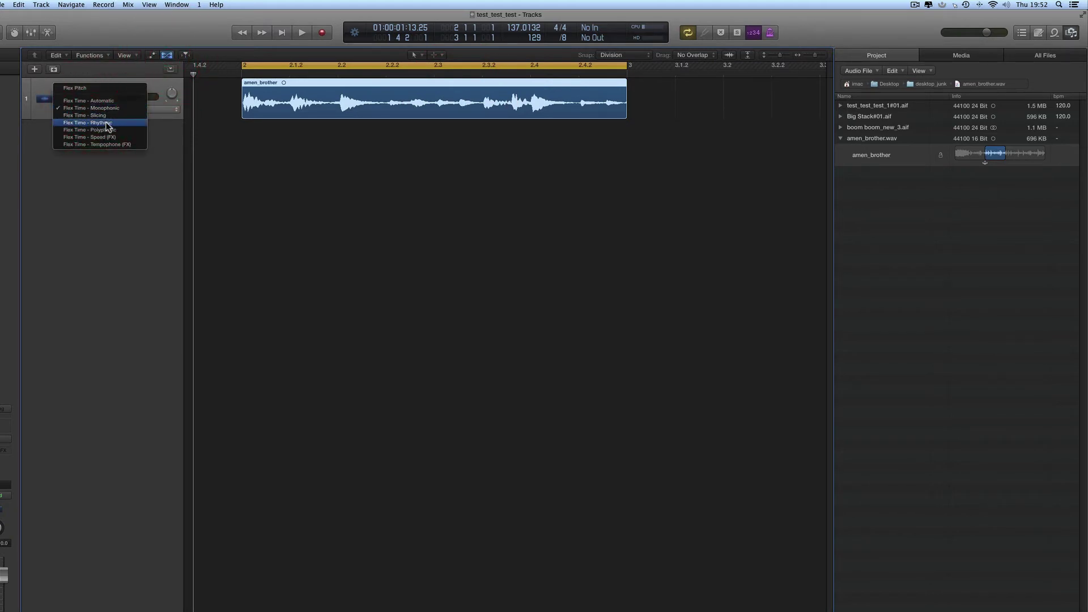
click(99, 100)
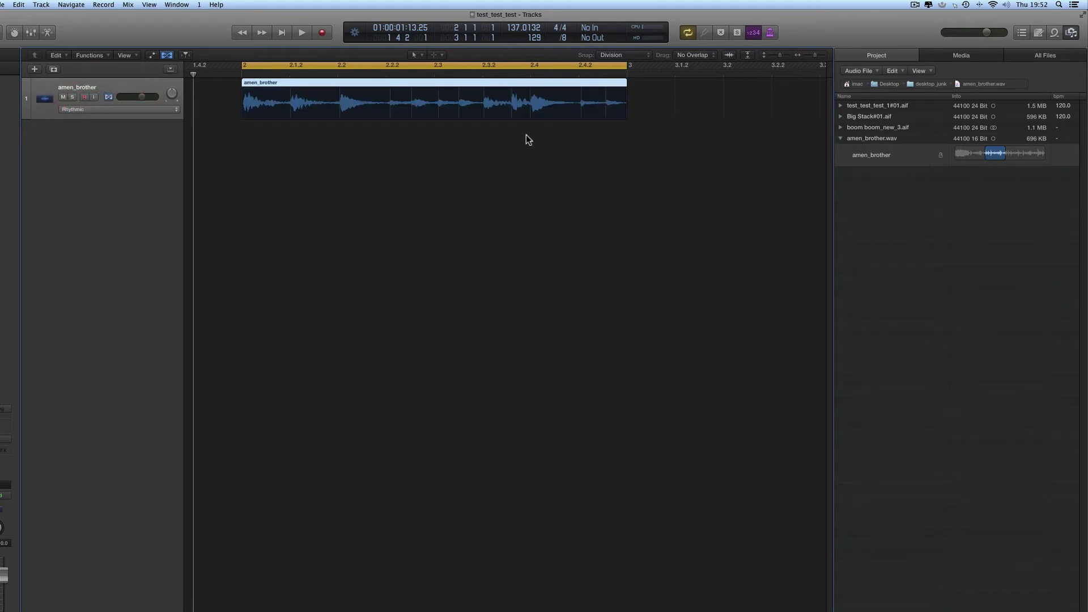
click(166, 56)
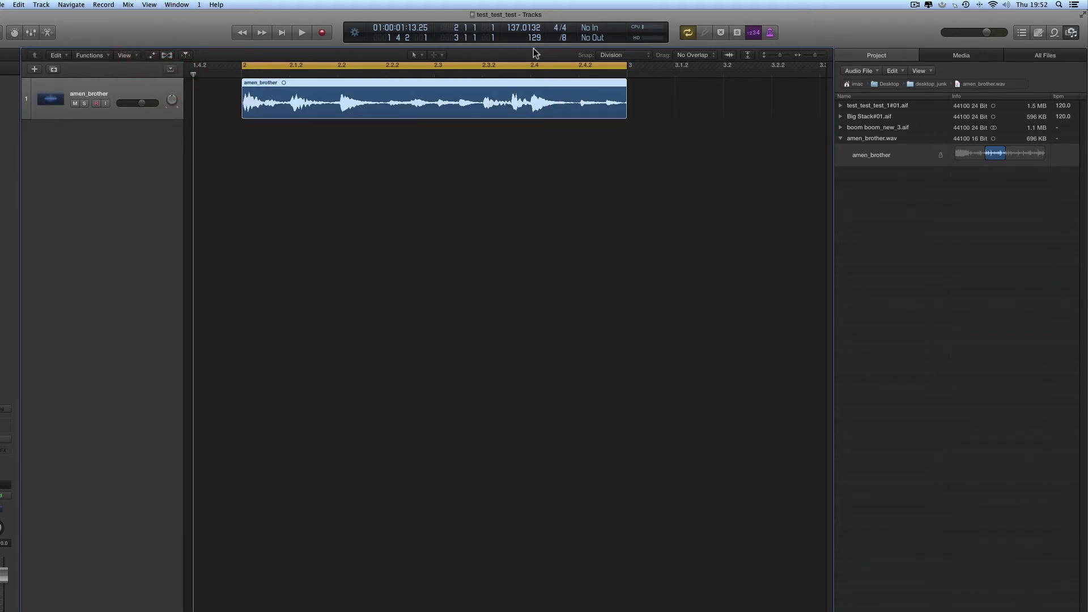
Set the project tempo to 160 and play the amen_brother loop briefly
double_click(517, 29)
text(160)
key(Return)
click(807, 57)
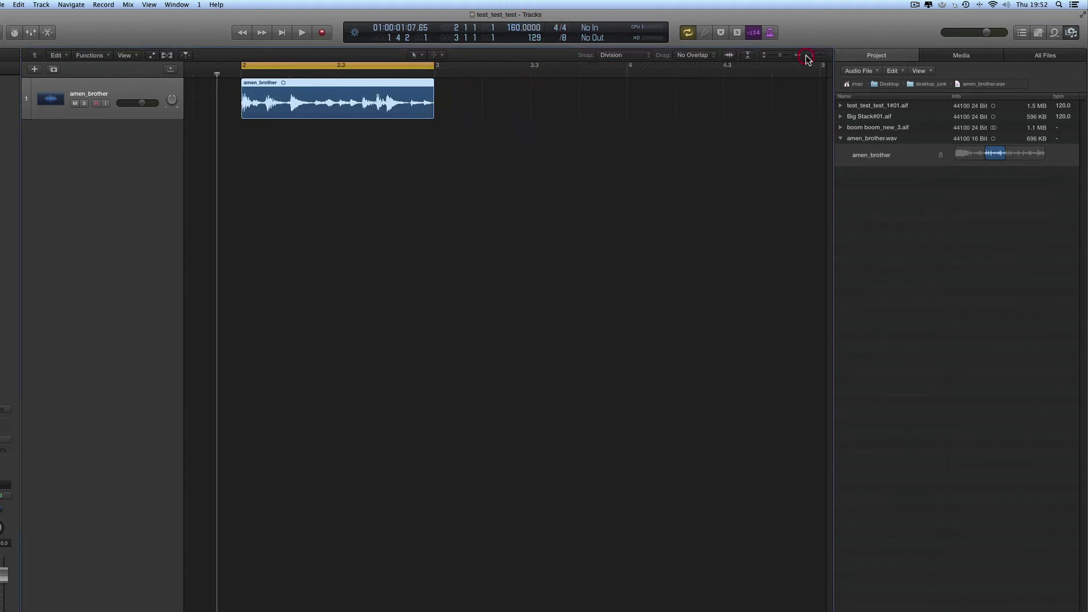
key(space)
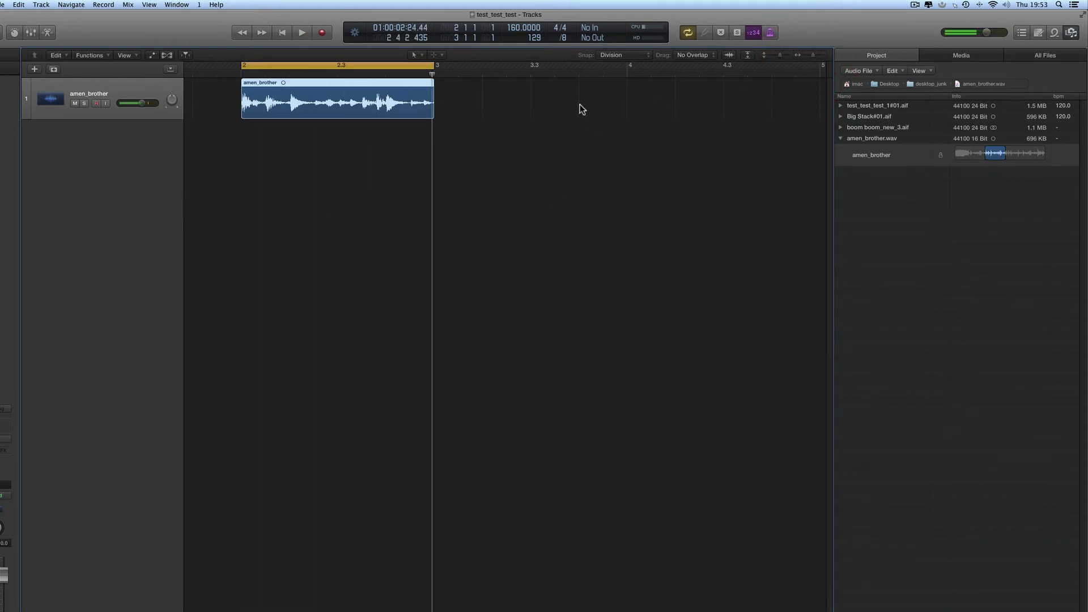
click(826, 56)
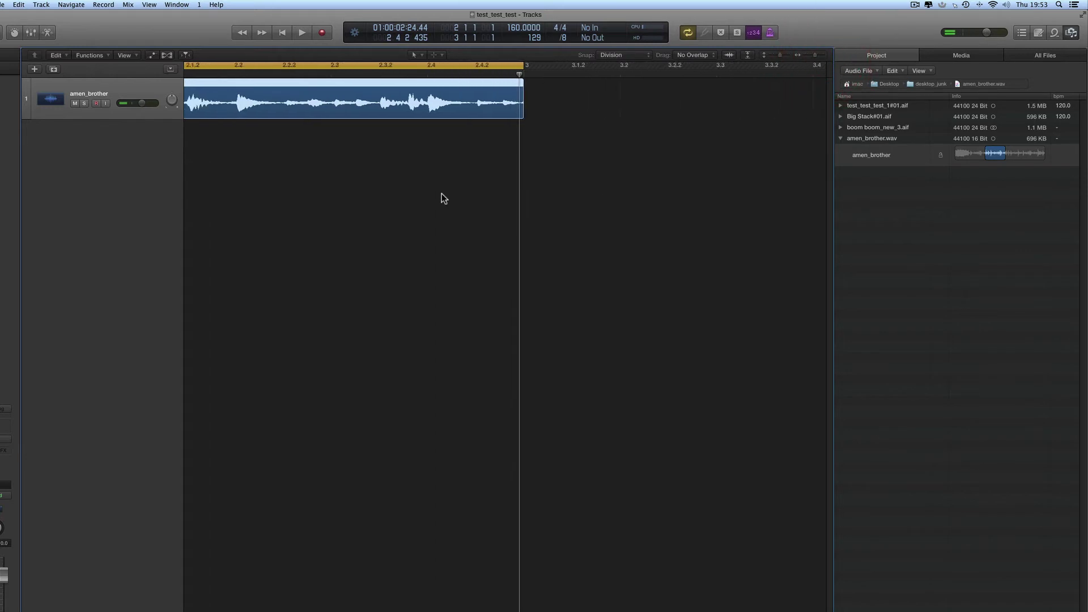
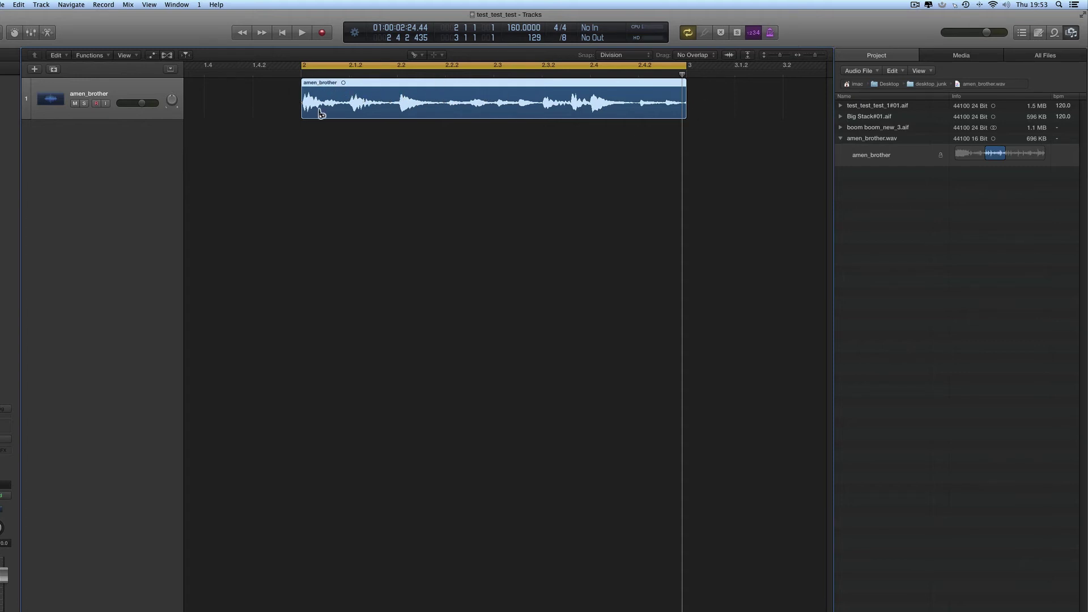
Split the amen_brother region into three slices at 2.2.2 and 2.4, then deselect them
click(447, 87)
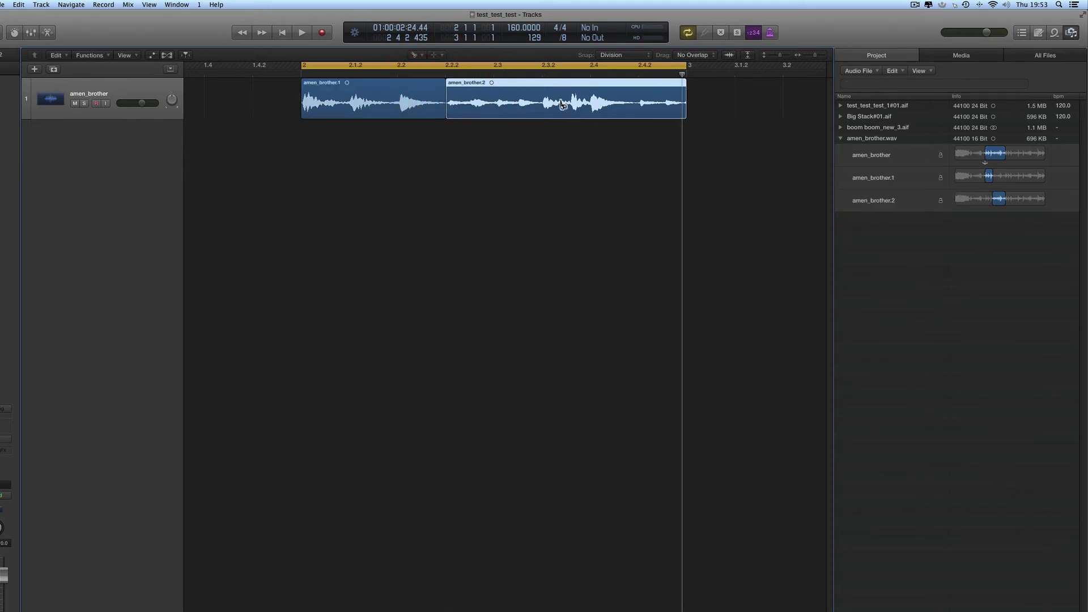
click(591, 86)
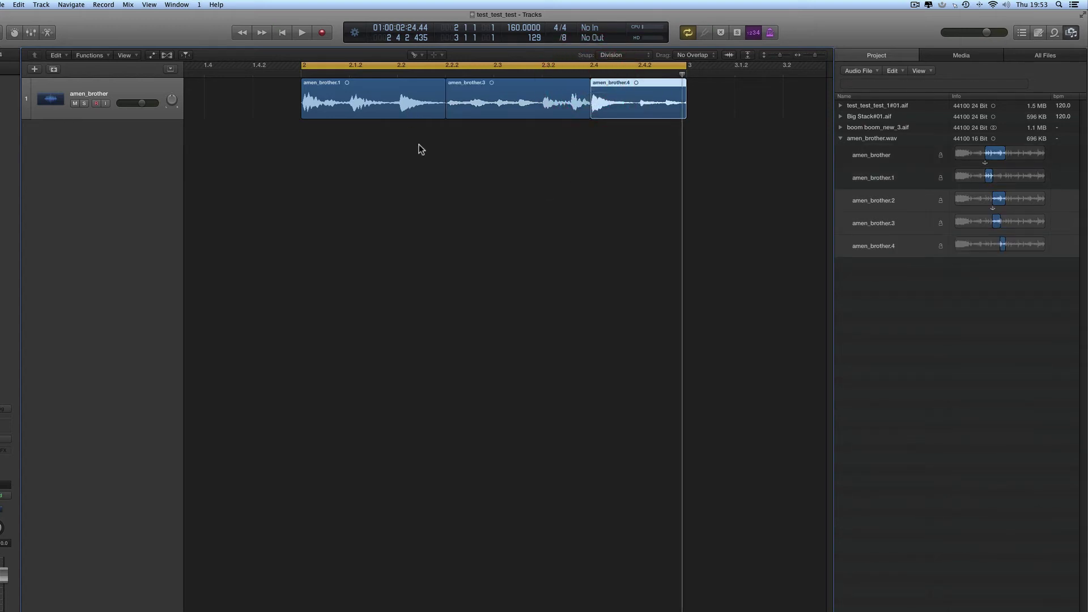
click(438, 149)
Examine the three slices by selecting each in turn, then all of them together
click(388, 97)
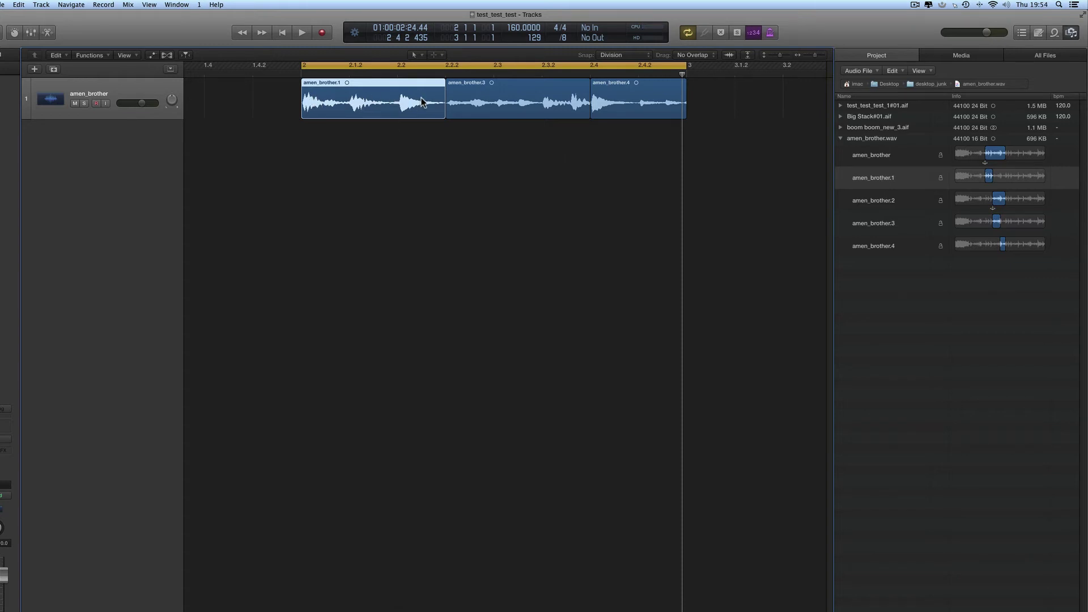
click(493, 97)
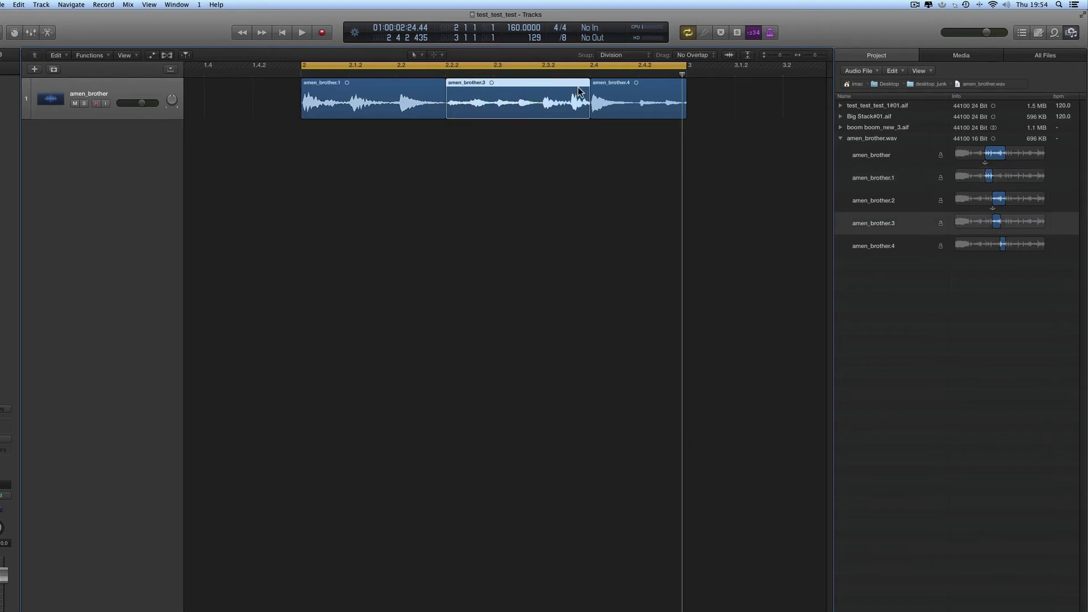
click(642, 100)
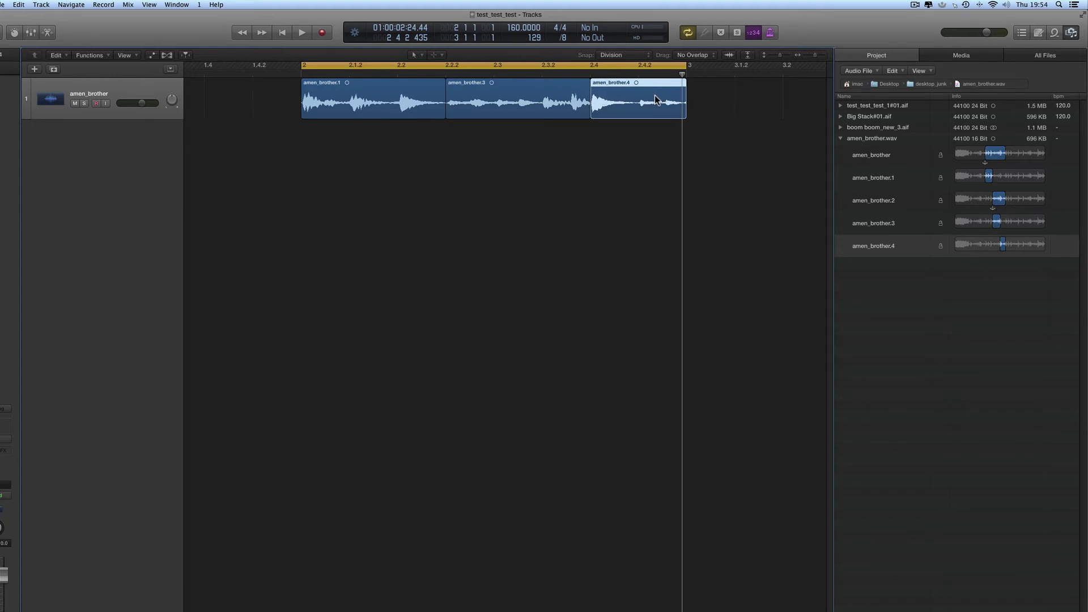
click(397, 106)
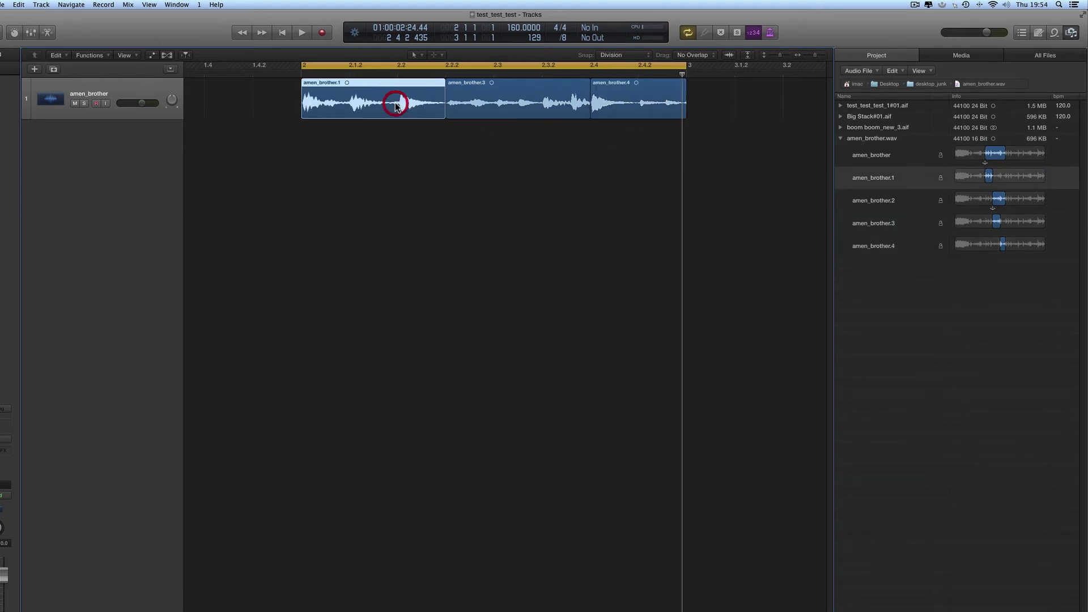
click(489, 105)
click(614, 94)
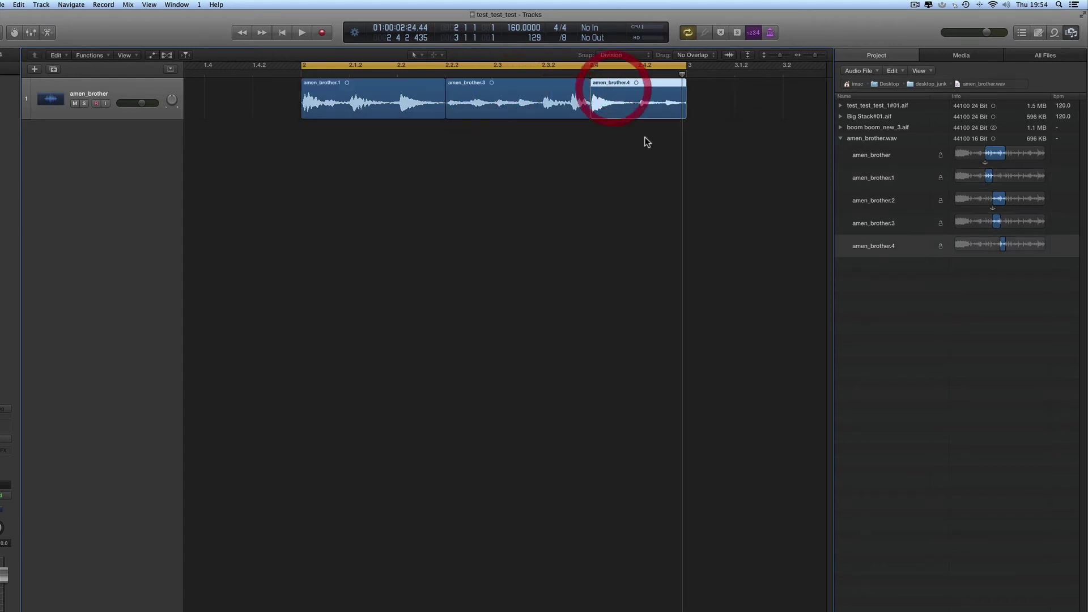
drag(647, 118, 367, 112)
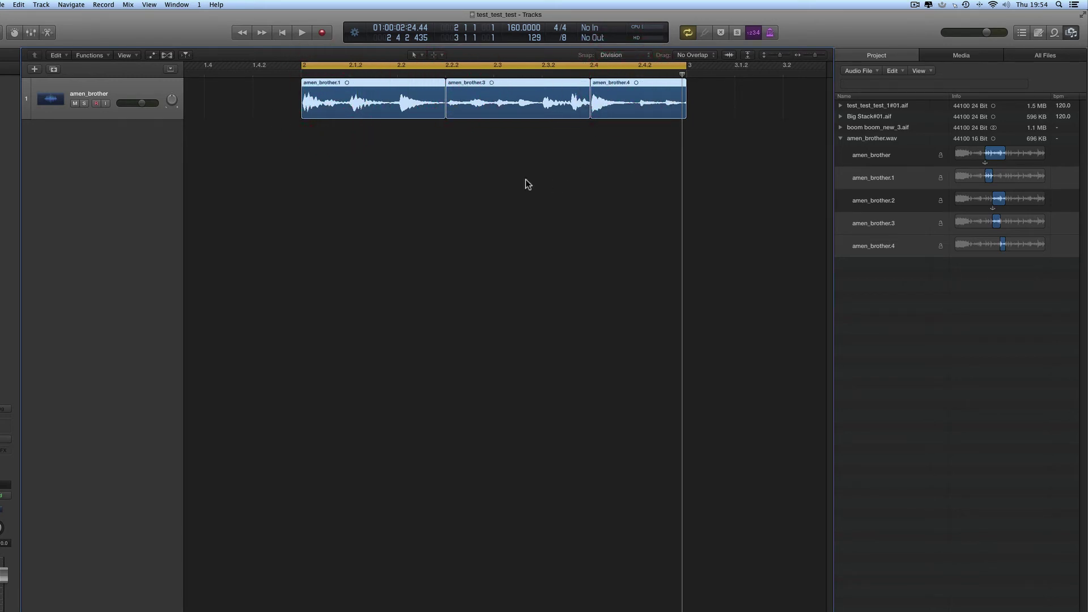
Replace the middle slice with a copy of the first slice at 2.2.2 and play the loop
click(520, 106)
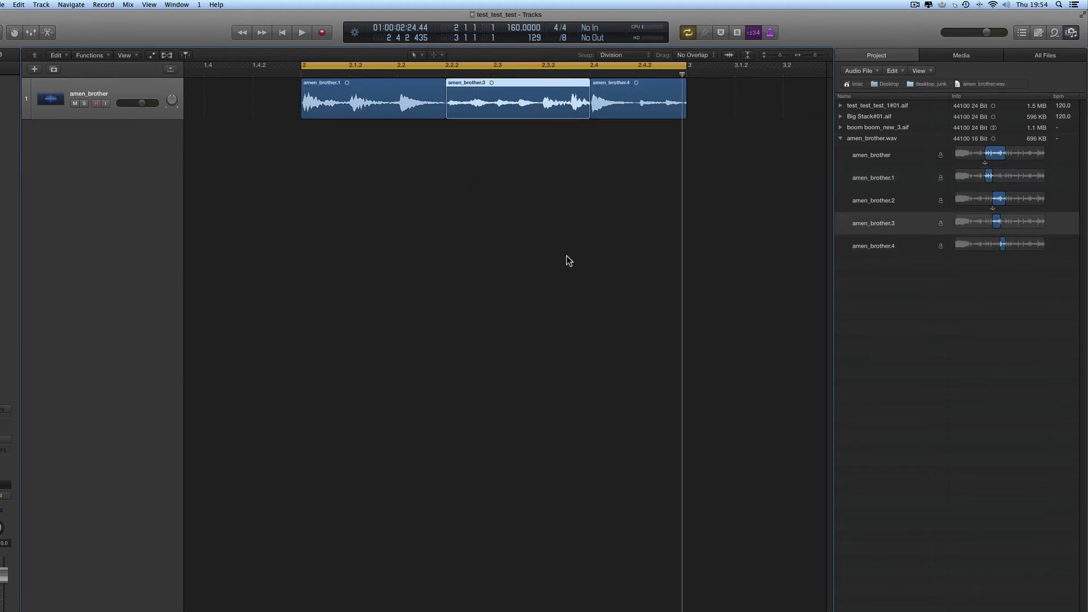
key(Delete)
click(405, 104)
drag(381, 104, 528, 107)
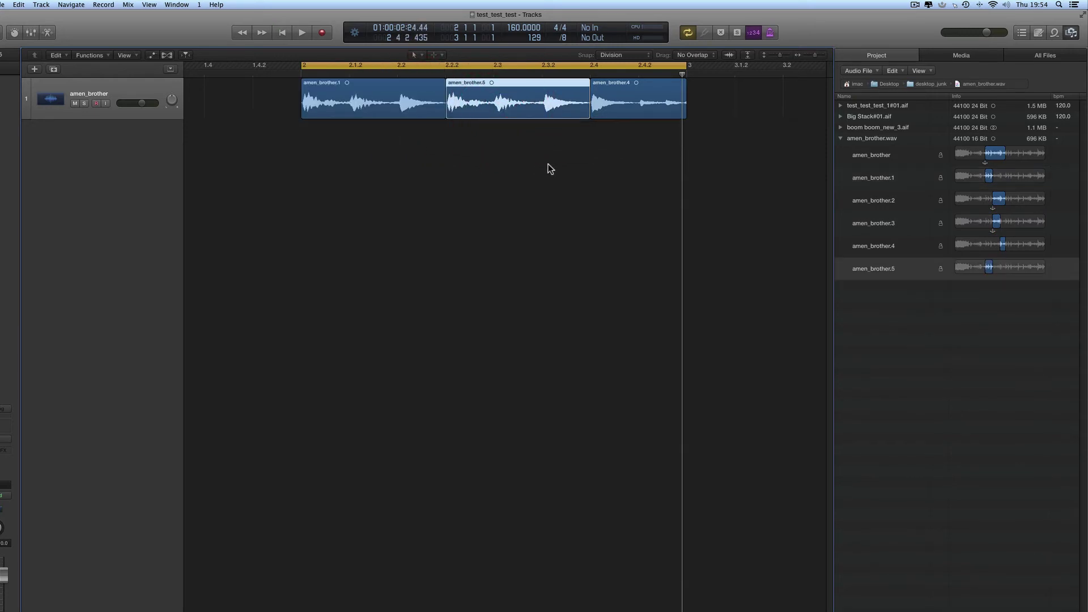
key(space)
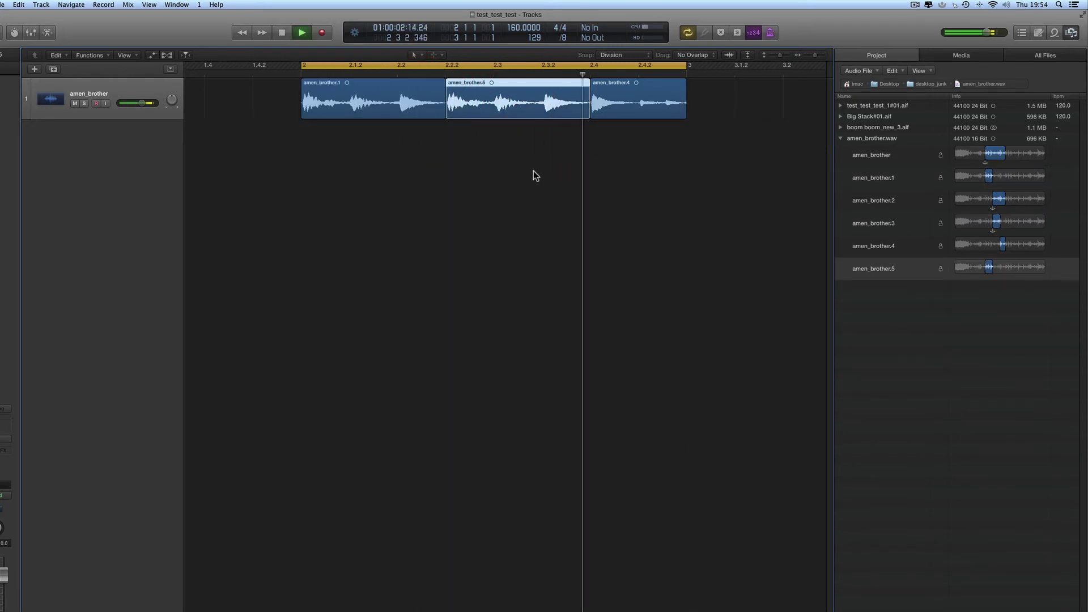
key(space)
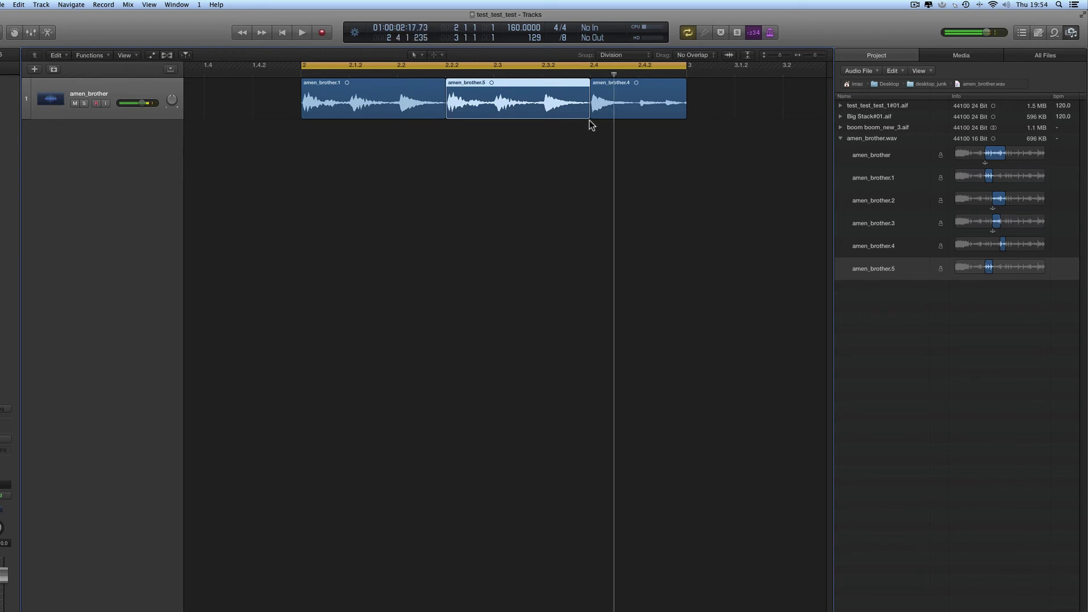
Extend the end of the last slice to a length of 1 0 0 0 to reveal more of the break
click(612, 91)
scroll(724, 157, right, 3)
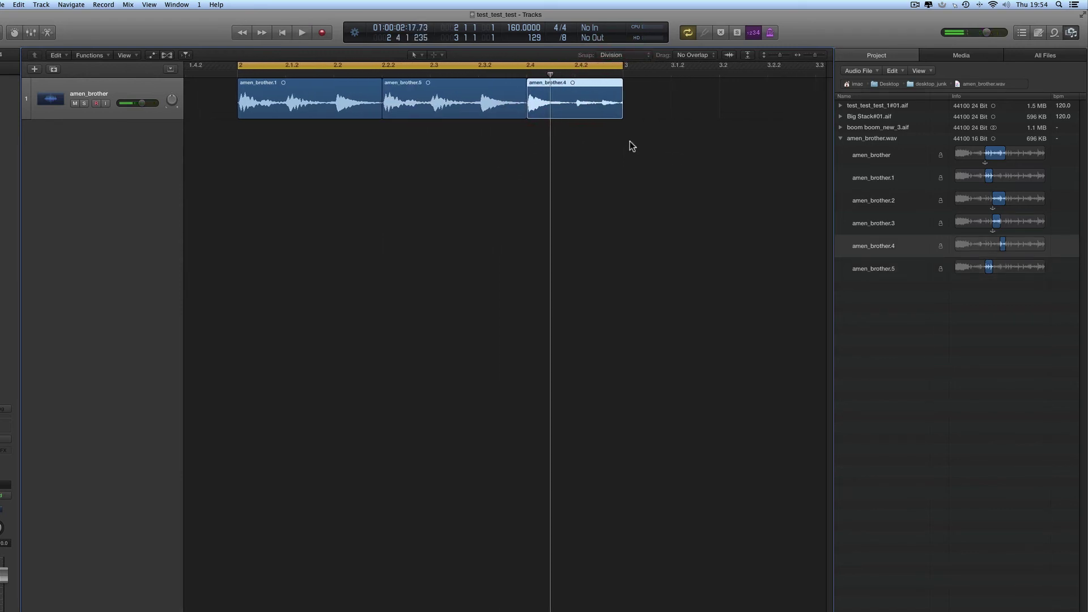
click(799, 55)
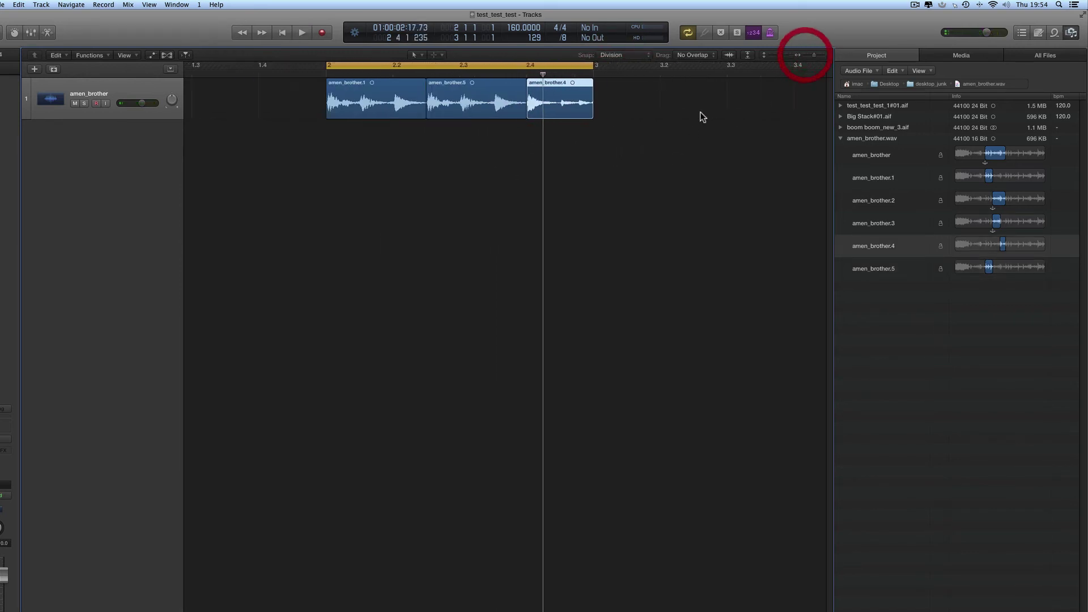
drag(592, 117, 785, 120)
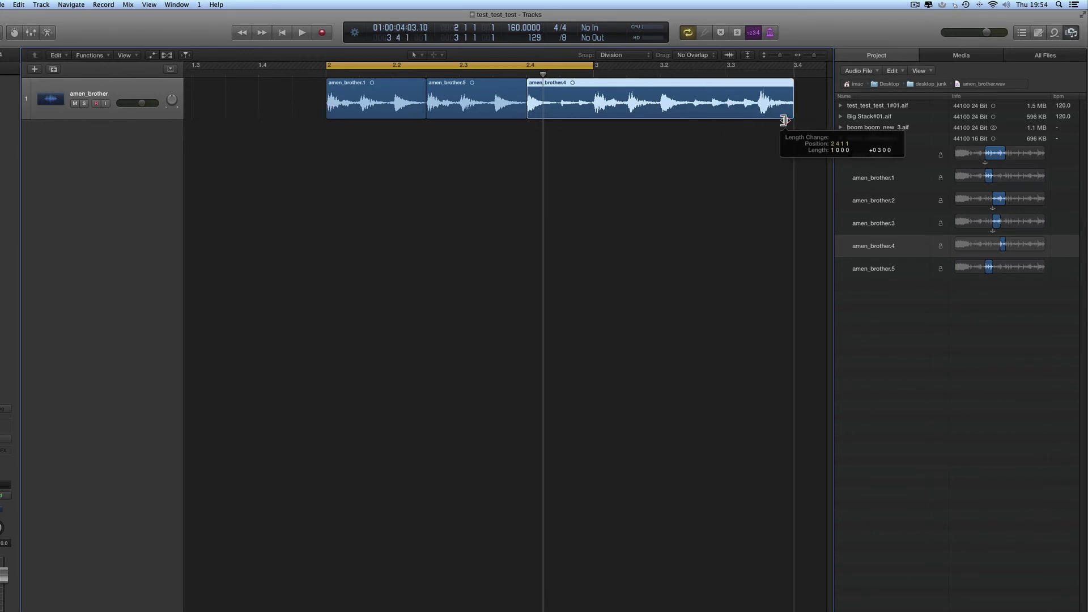
drag(784, 120, 784, 119)
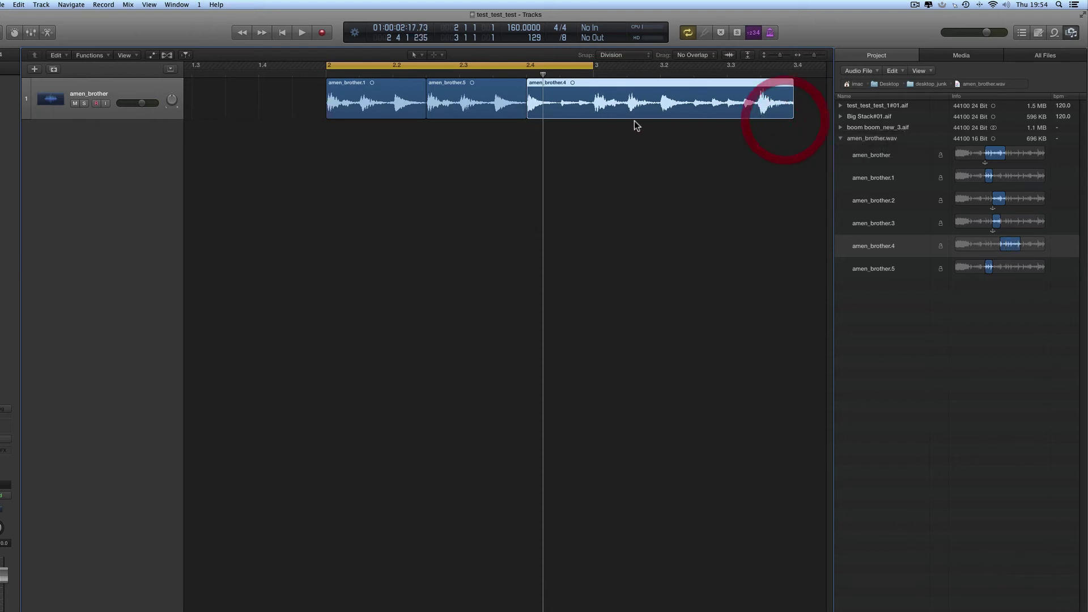
Trim the extended slice's start to about 3.2.2, then fit it at 2 4 1 1 with length 0 1 0 0 and play the loop
drag(530, 115, 684, 116)
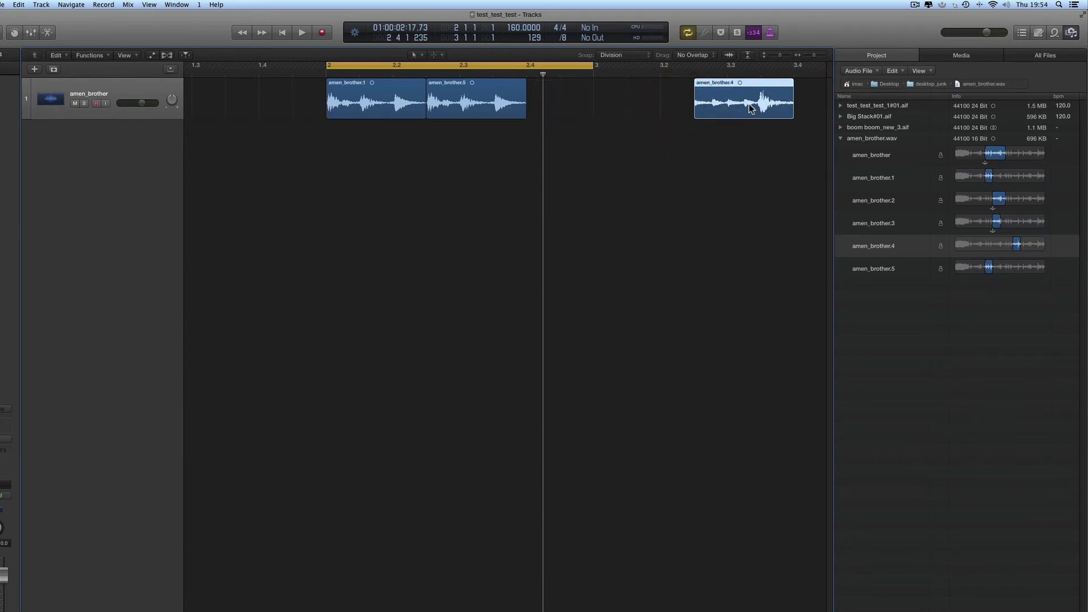
click(750, 107)
drag(721, 100, 594, 113)
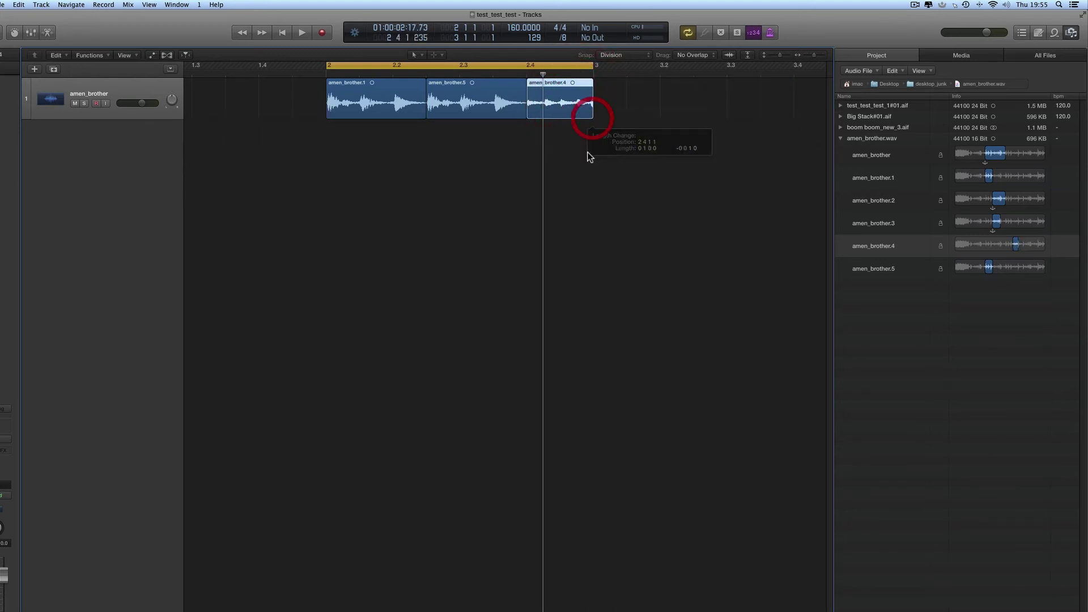
key(space)
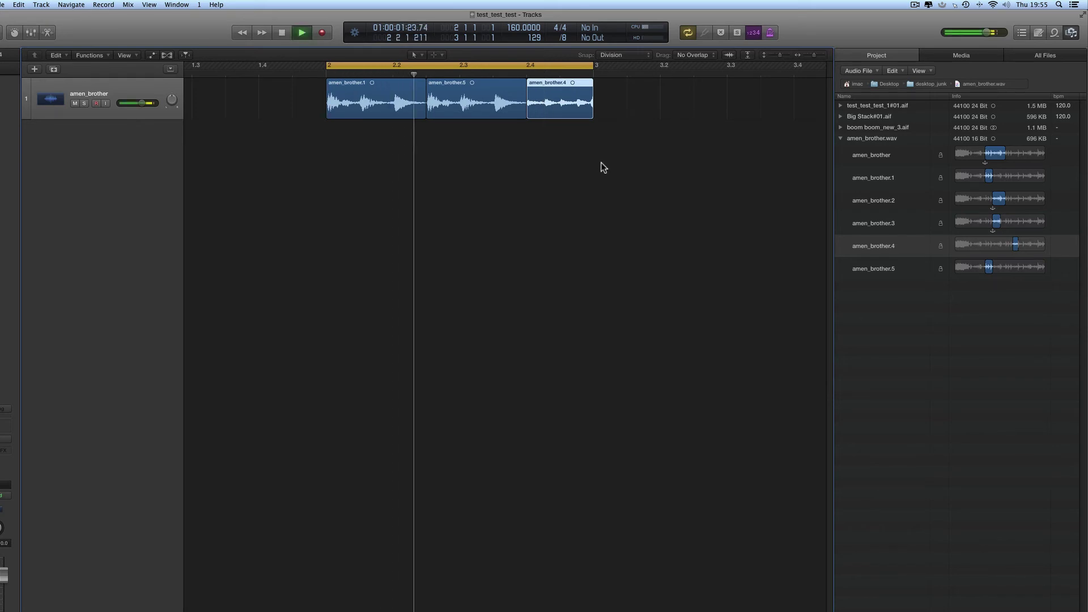
key(space)
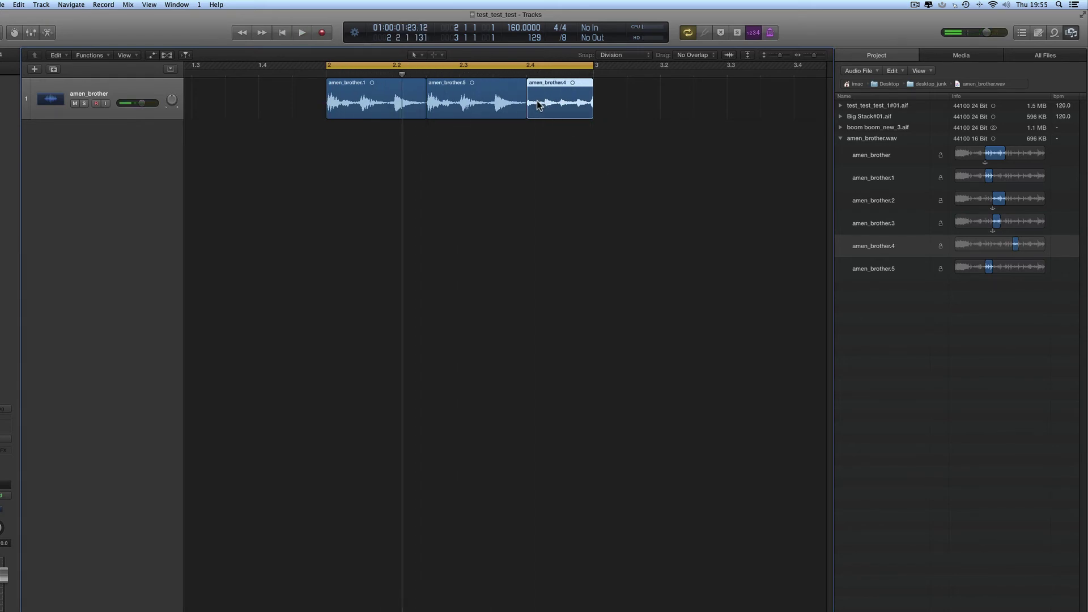
Open the last slice in the audio file editor, hide the project's file list and show the whole audio file's waveform
double_click(562, 106)
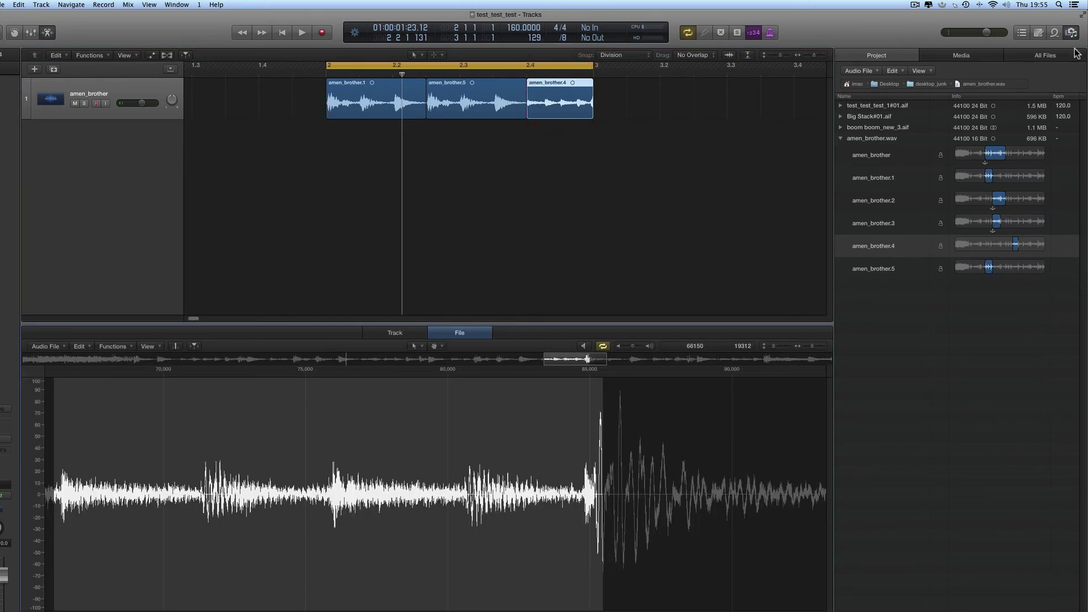
click(1071, 32)
drag(1064, 351, 1056, 348)
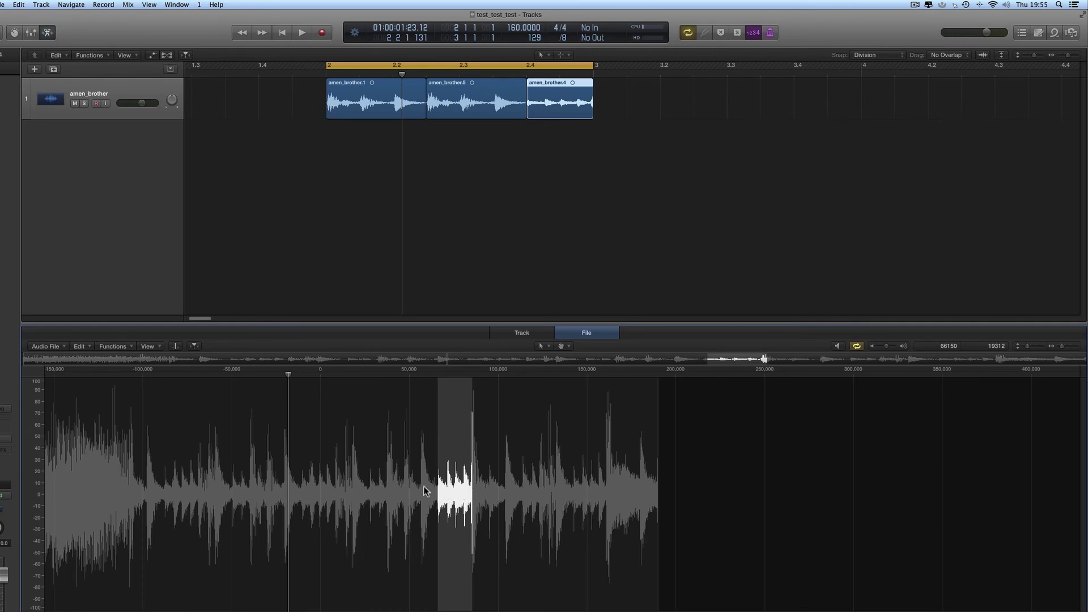
Examine which part of the audio file each of the three slices uses, playing the loop briefly in between
click(430, 93)
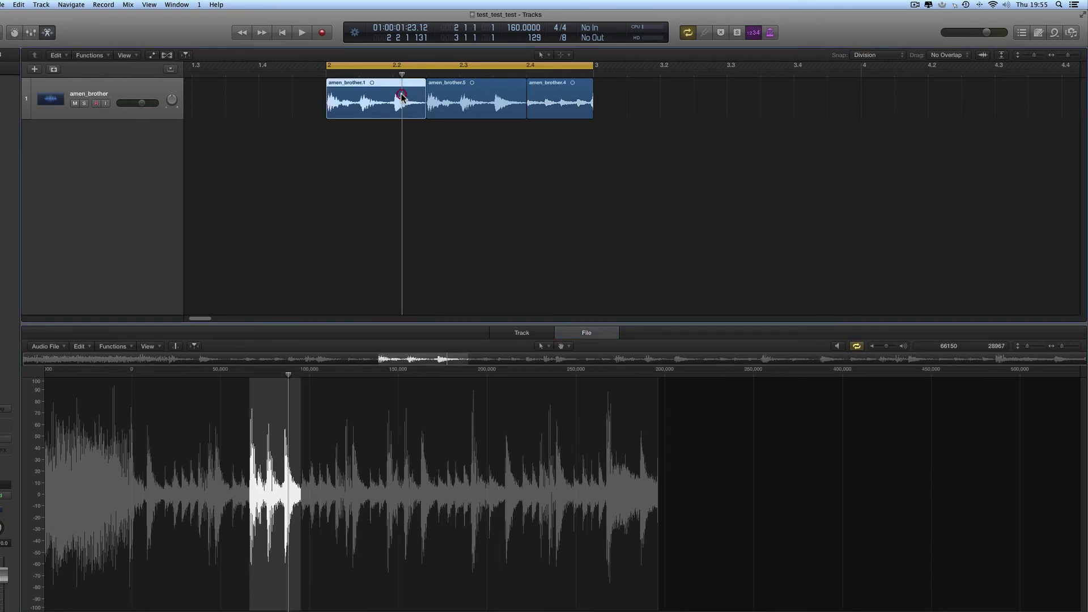
click(446, 94)
click(400, 99)
click(463, 101)
click(404, 101)
key(space)
key(space)
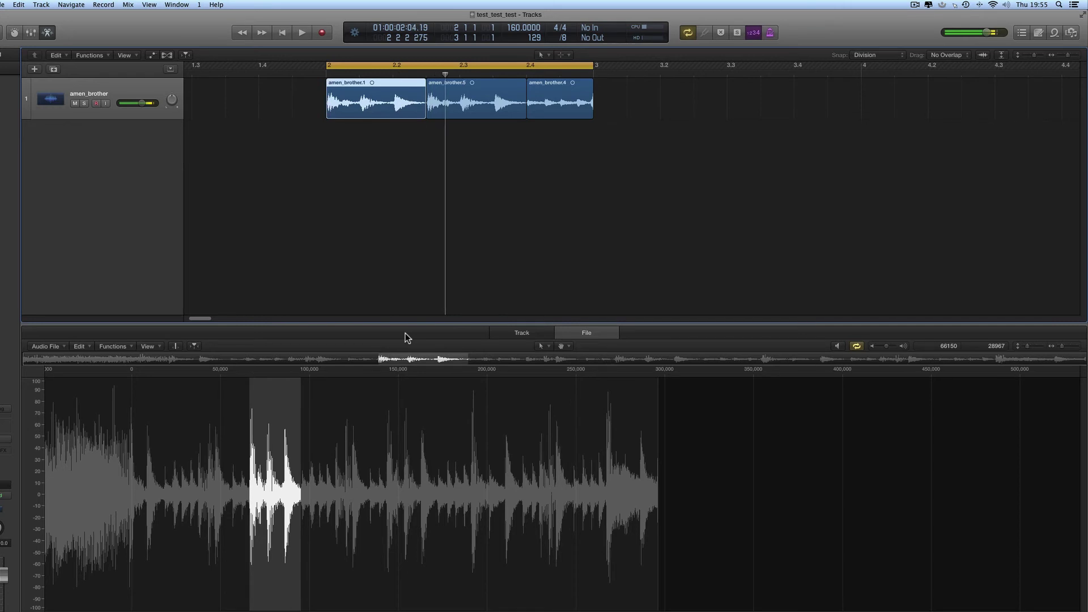
click(447, 110)
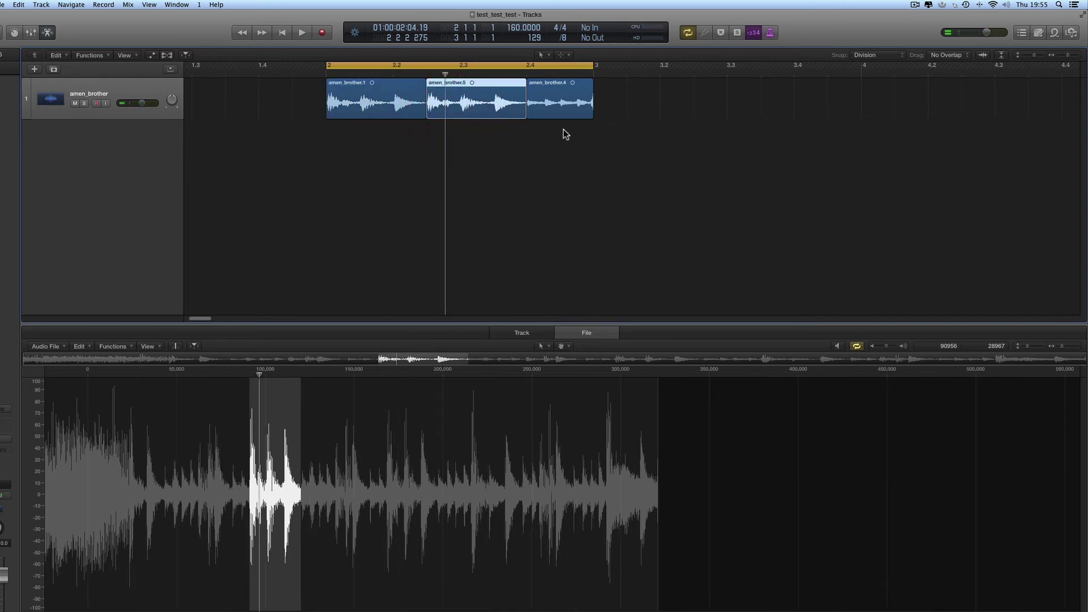
click(557, 104)
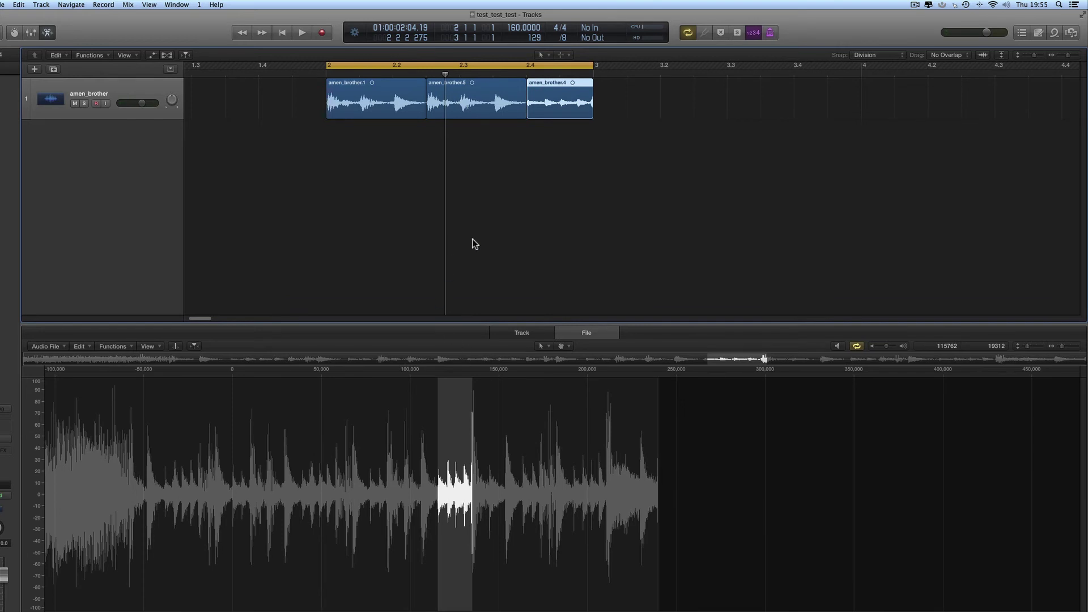
Play the loop briefly, then trim the middle slice to a later part of the break and refit it between its neighbours
key(space)
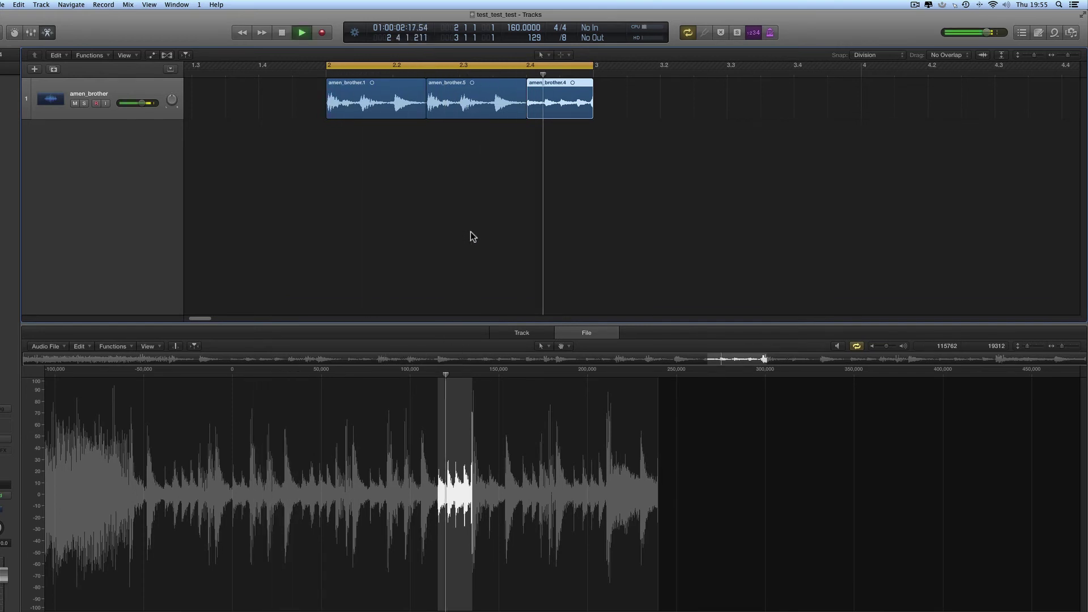
key(space)
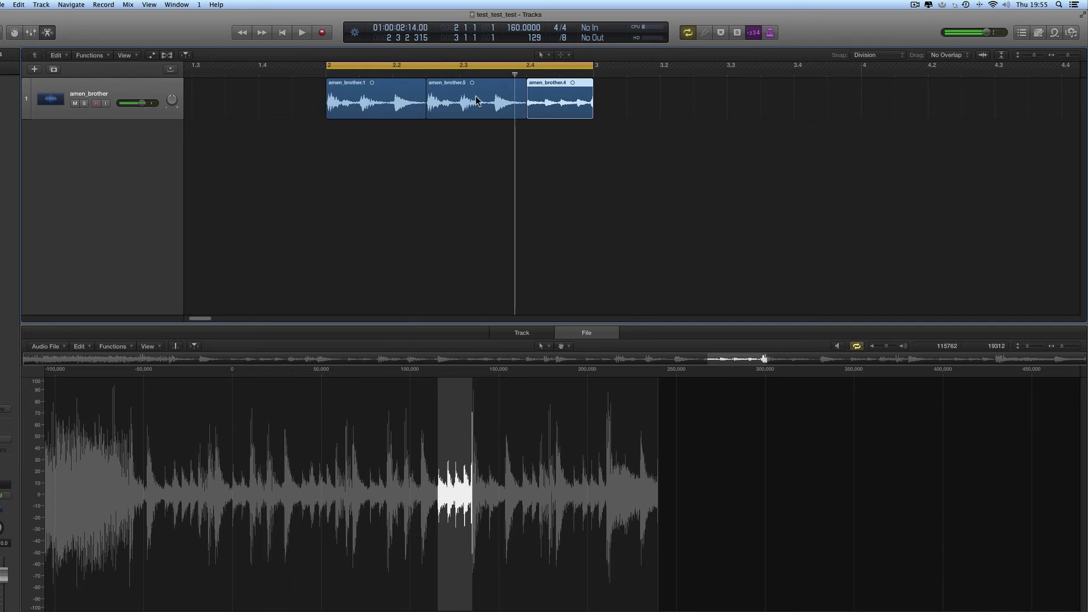
click(476, 98)
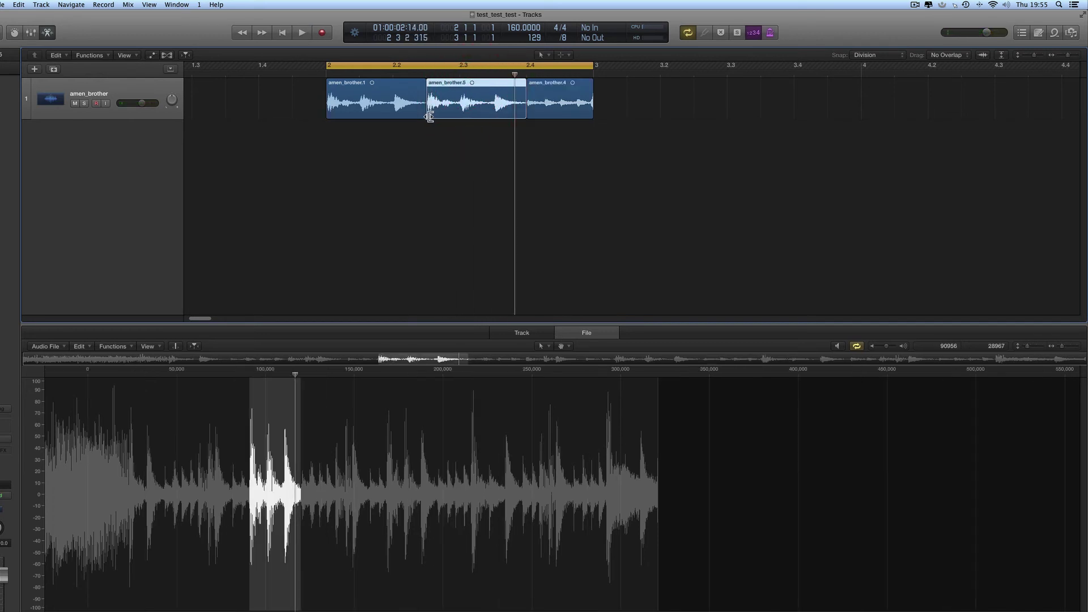
drag(429, 117, 522, 117)
drag(428, 116, 513, 117)
Compare the audio file sections used by the three slices and play the loop briefly
click(385, 101)
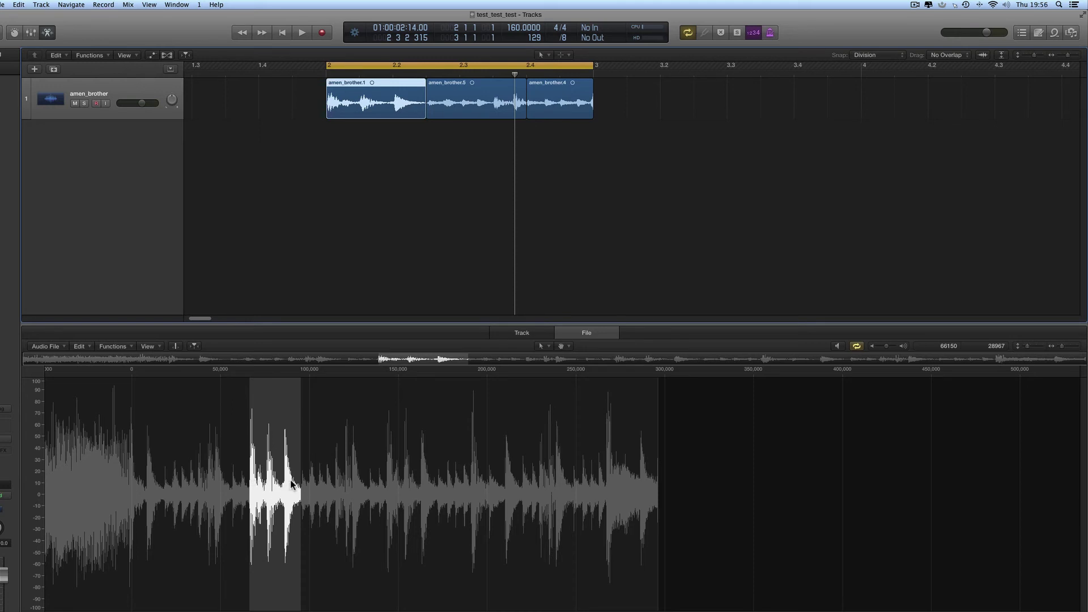
click(464, 109)
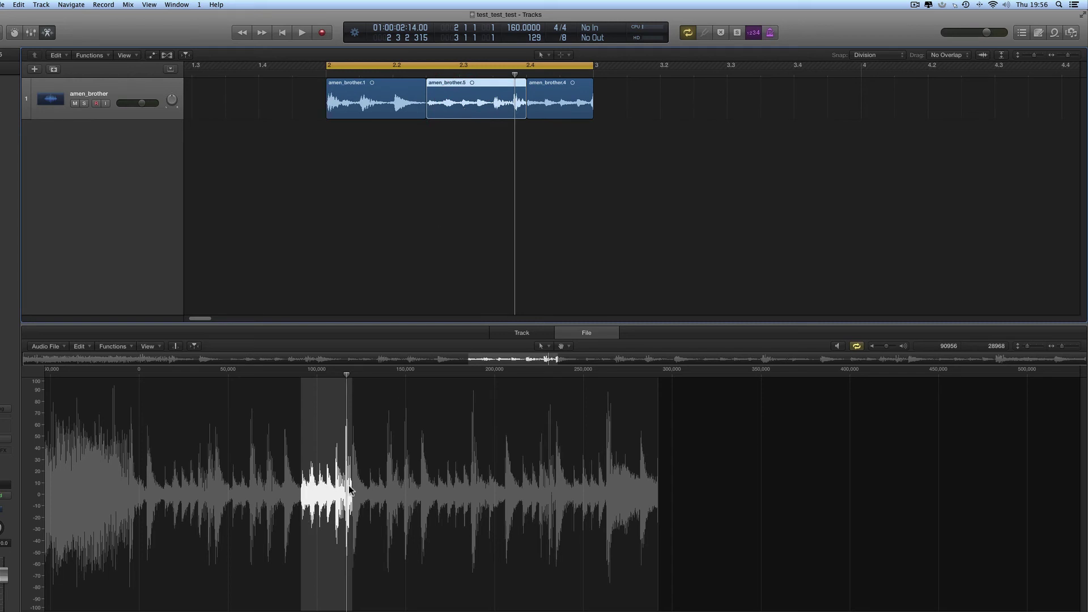
click(557, 102)
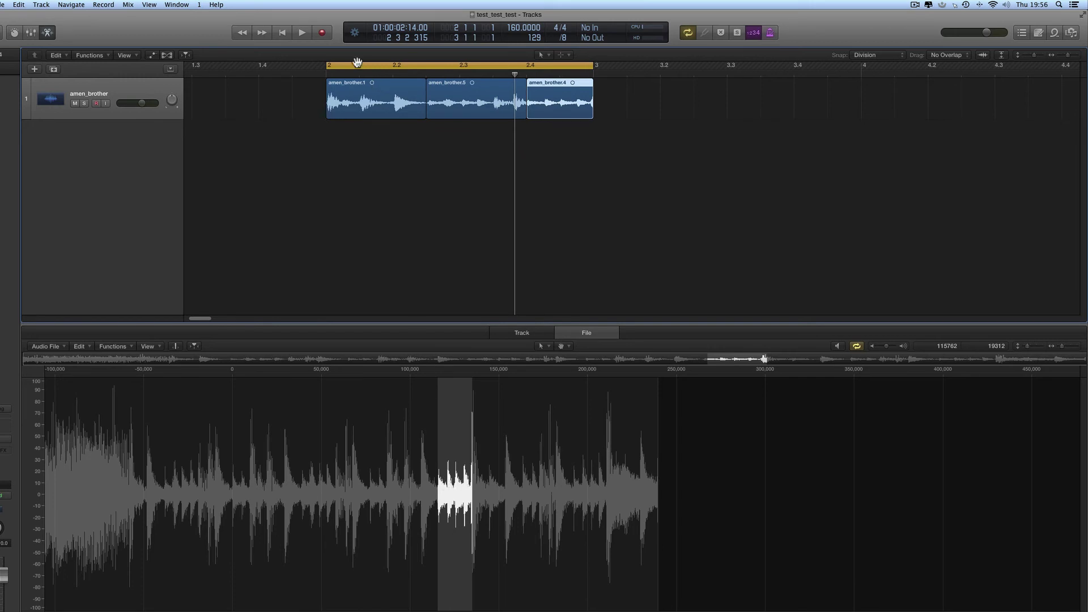
key(space)
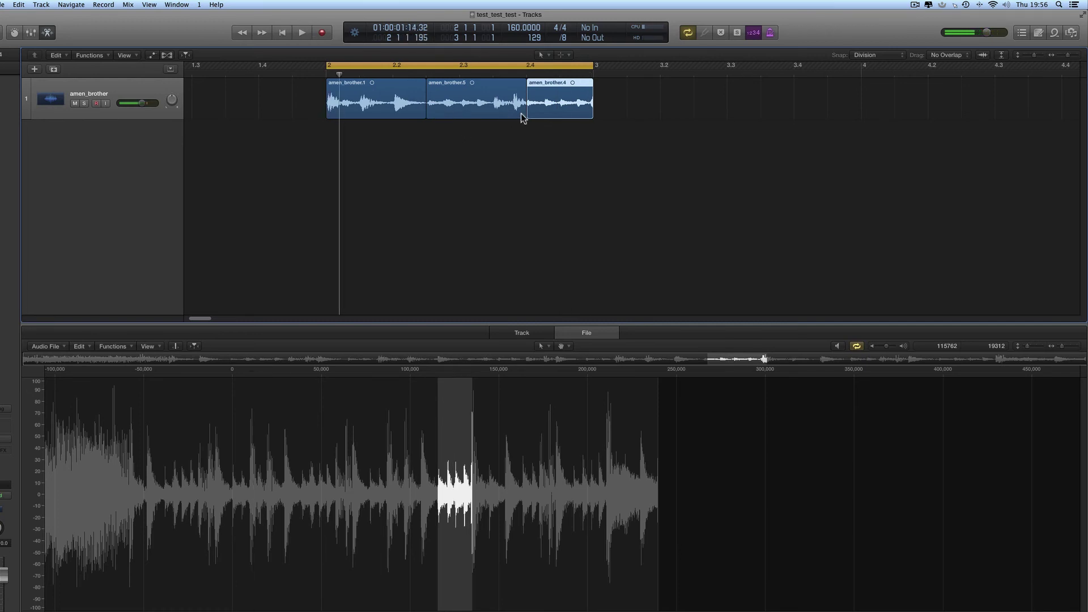
Trim the middle slice to start on the loud hit near its end, refill the gap before the last slice and play the loop
drag(522, 113, 433, 113)
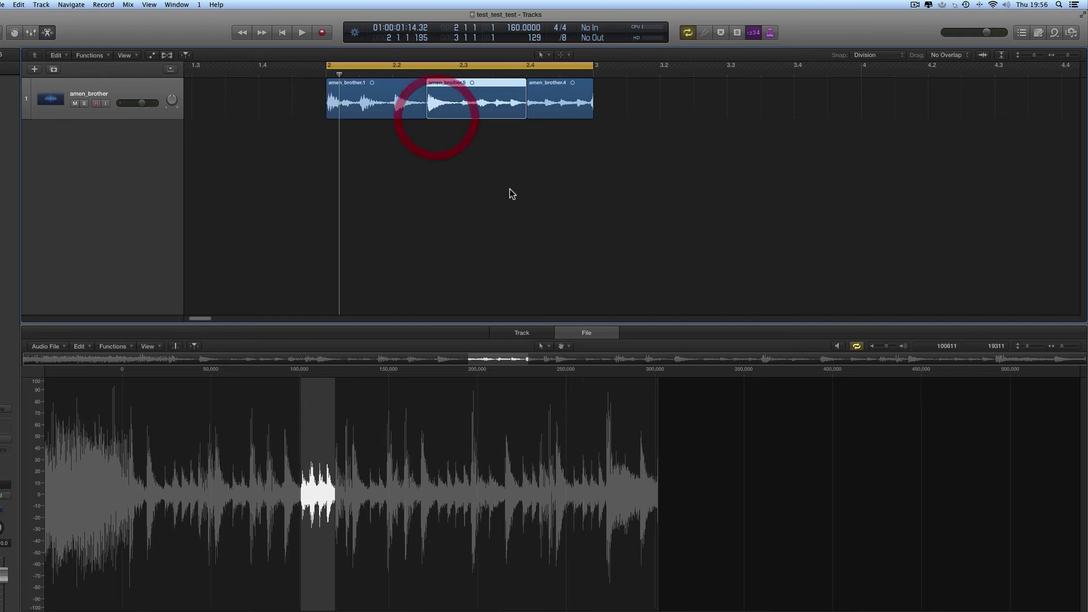
key(space)
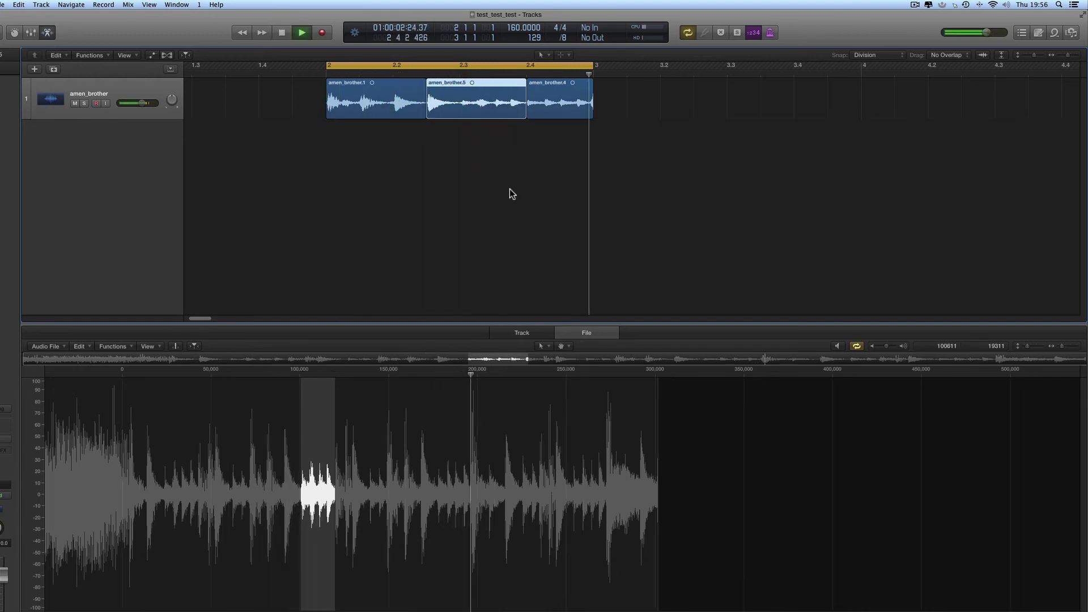
key(space)
Trim the loud opening hit off the middle slice, refit it between the first and last slices and play the loop
drag(427, 117, 455, 111)
drag(456, 113, 526, 111)
key(space)
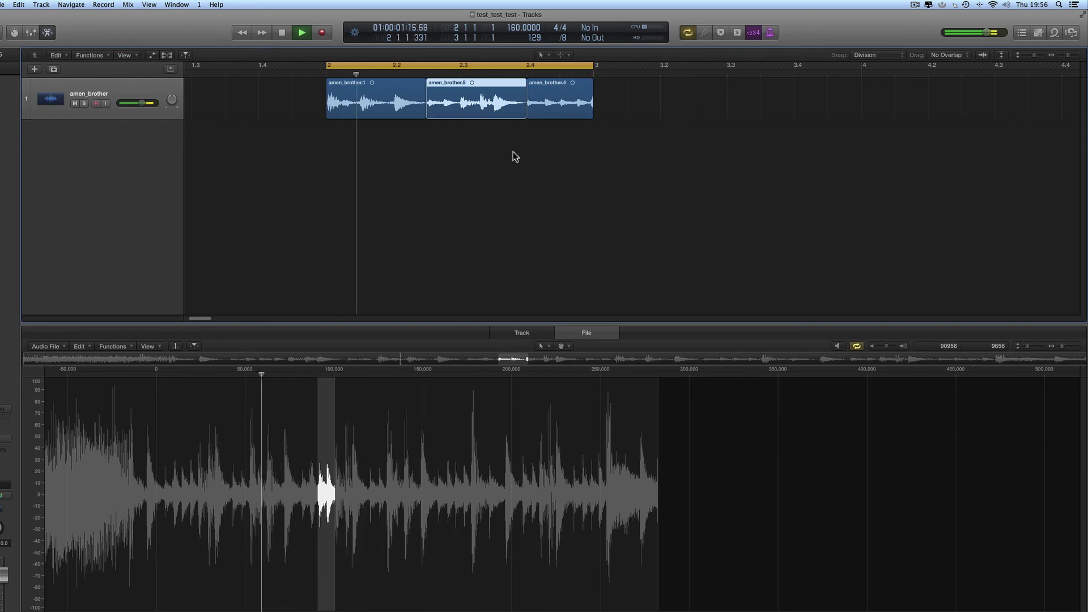
key(space)
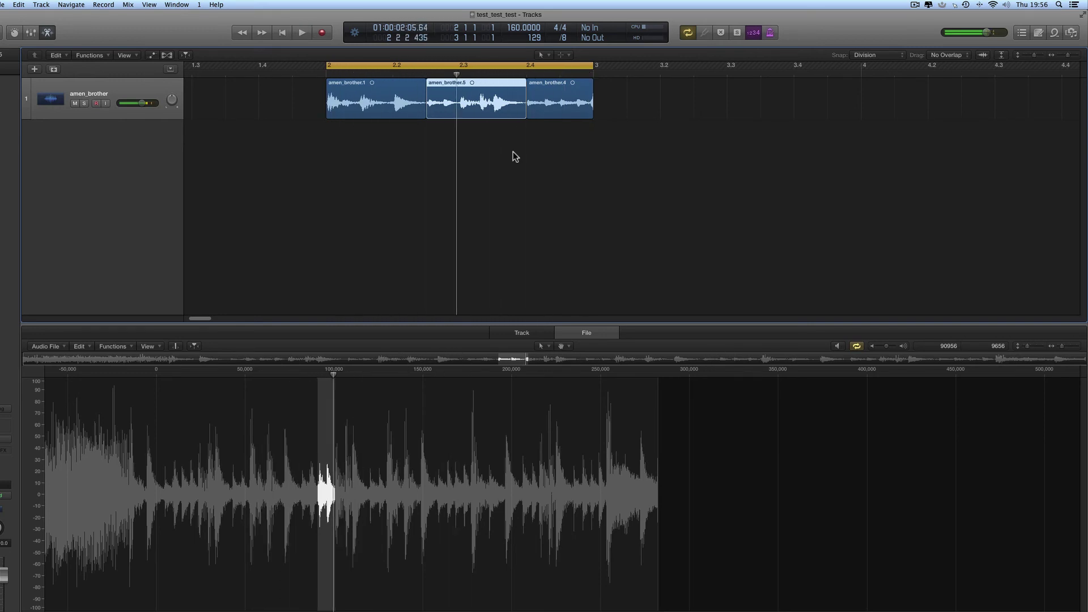
Examine the three slices in turn in the audio file editor to see which part of the break each one uses
click(363, 103)
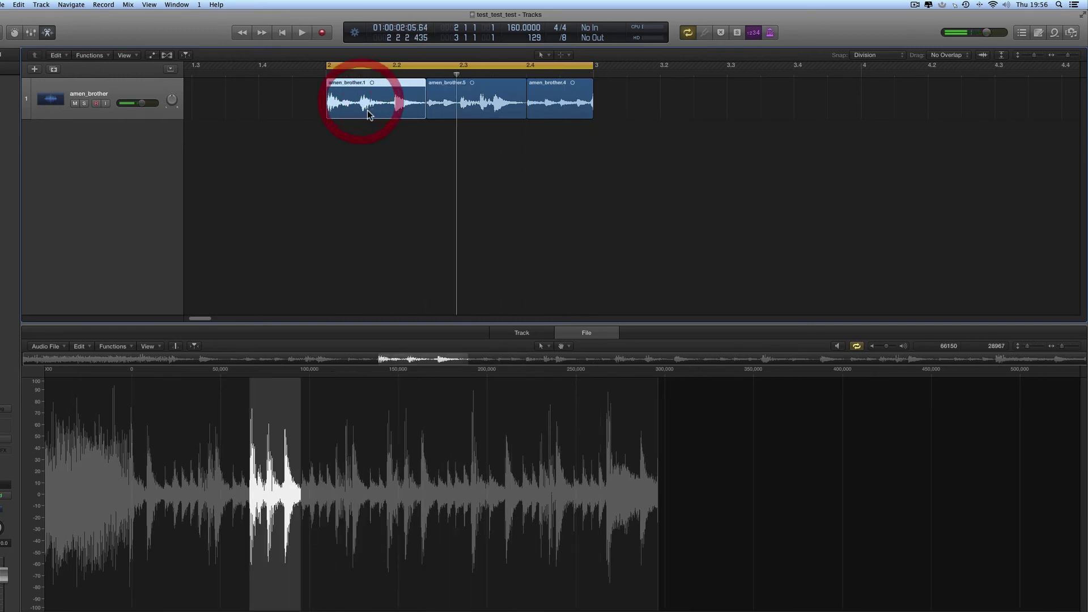
click(440, 85)
click(383, 84)
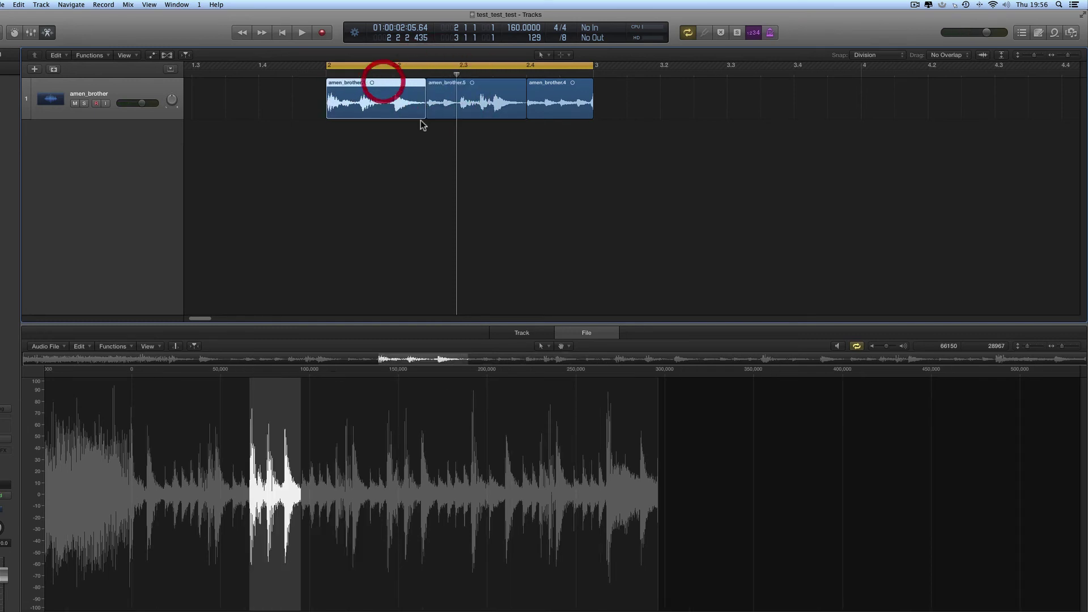
click(451, 86)
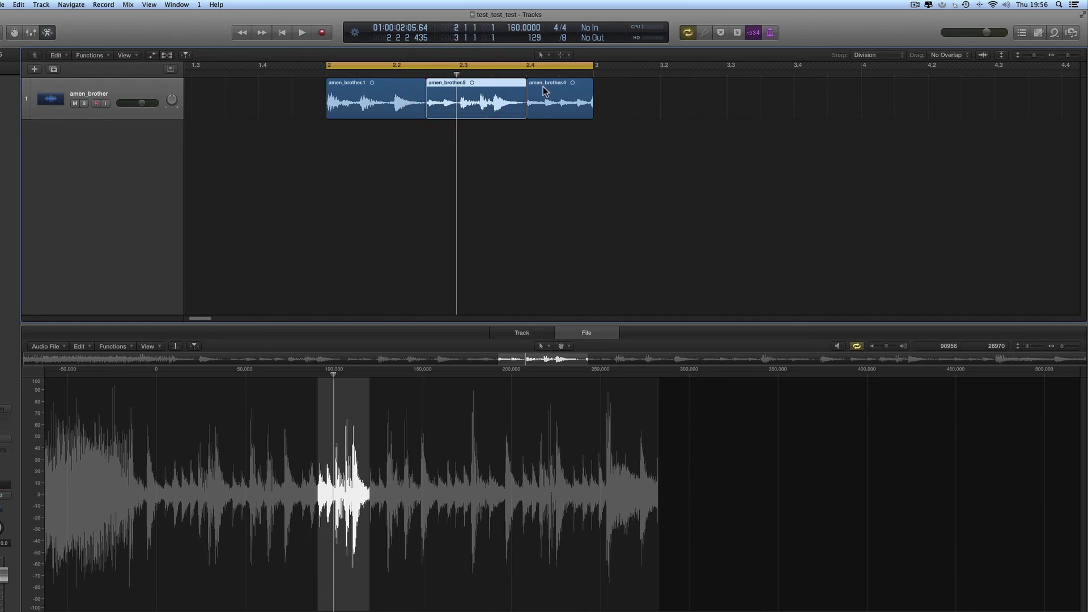
click(542, 90)
click(413, 104)
click(461, 96)
click(556, 97)
click(412, 97)
click(461, 97)
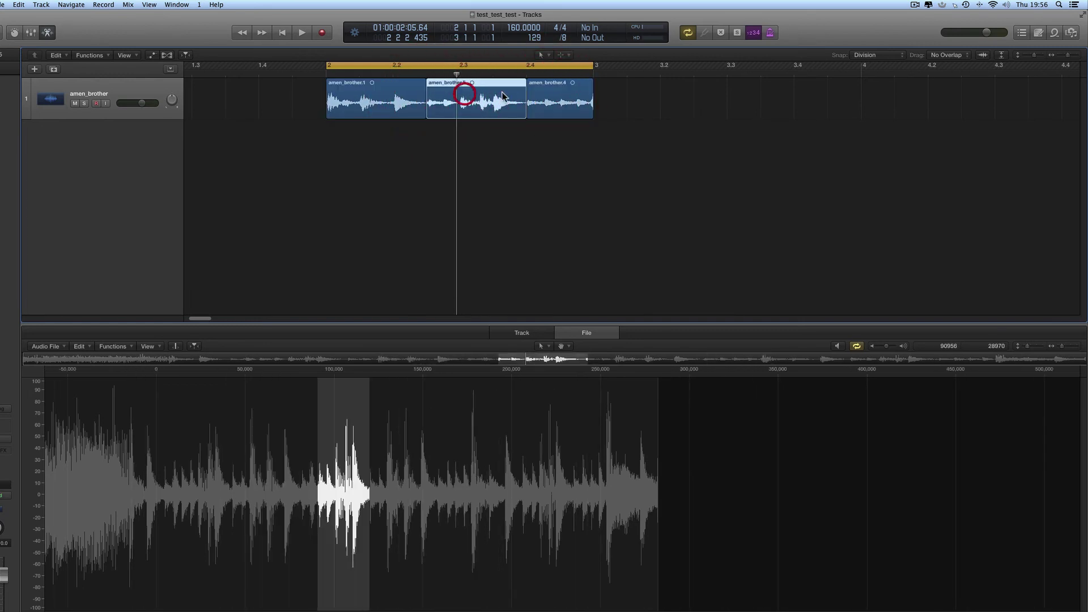
click(559, 98)
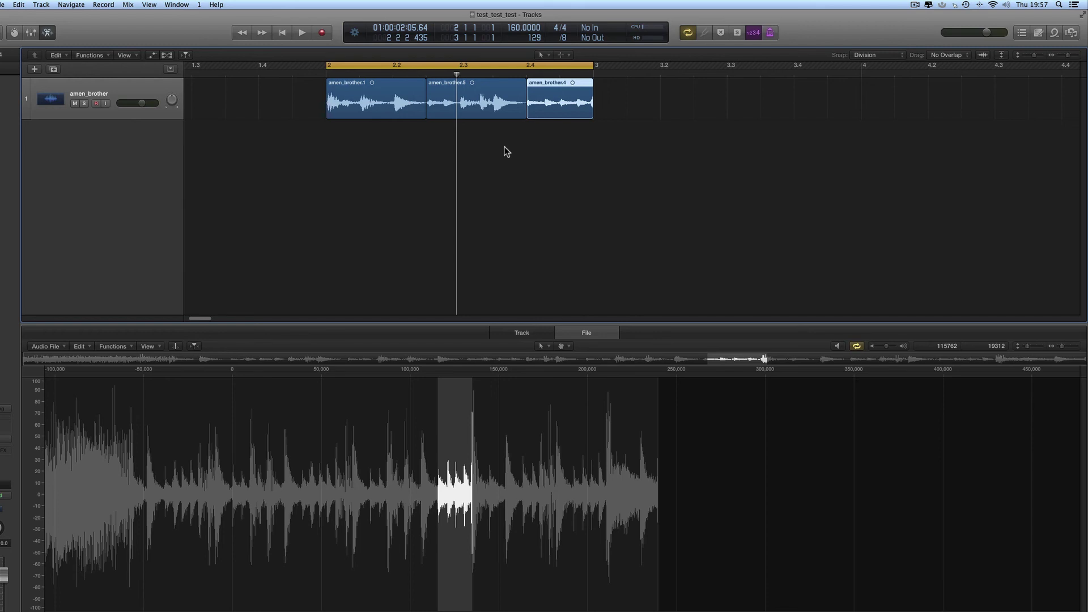
click(384, 114)
click(454, 97)
click(543, 93)
click(403, 102)
click(461, 102)
click(537, 98)
click(392, 99)
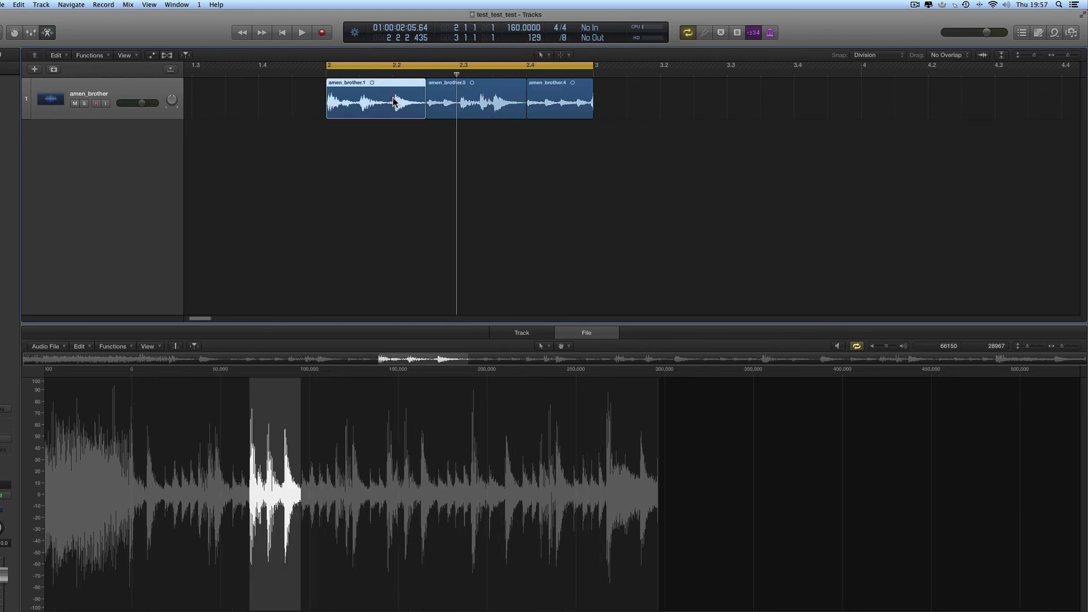
click(504, 100)
click(561, 100)
click(467, 101)
click(541, 100)
click(504, 99)
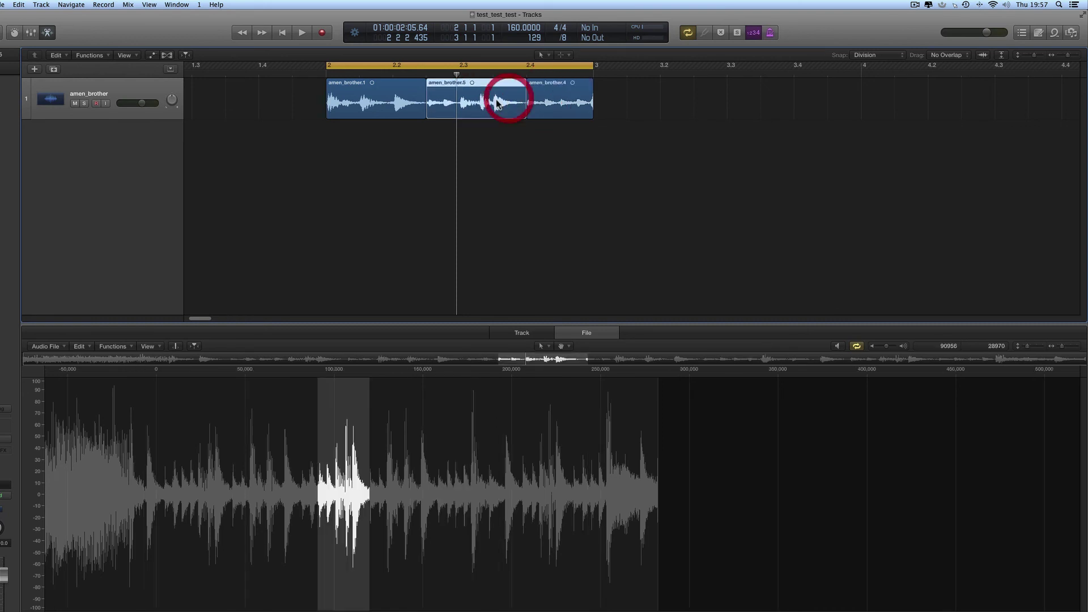
click(399, 104)
click(445, 102)
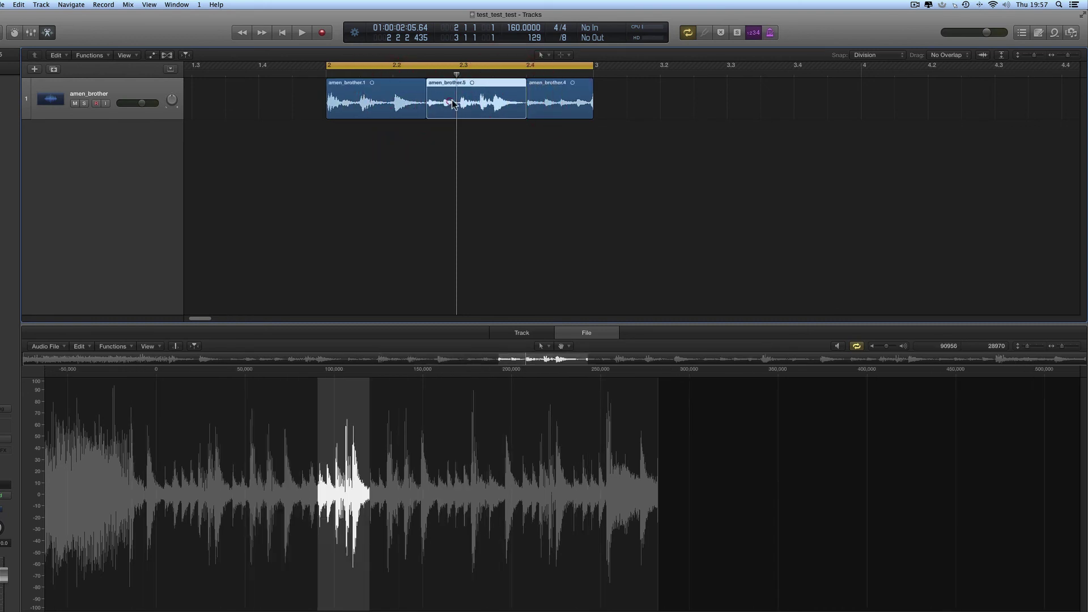
click(545, 105)
click(406, 102)
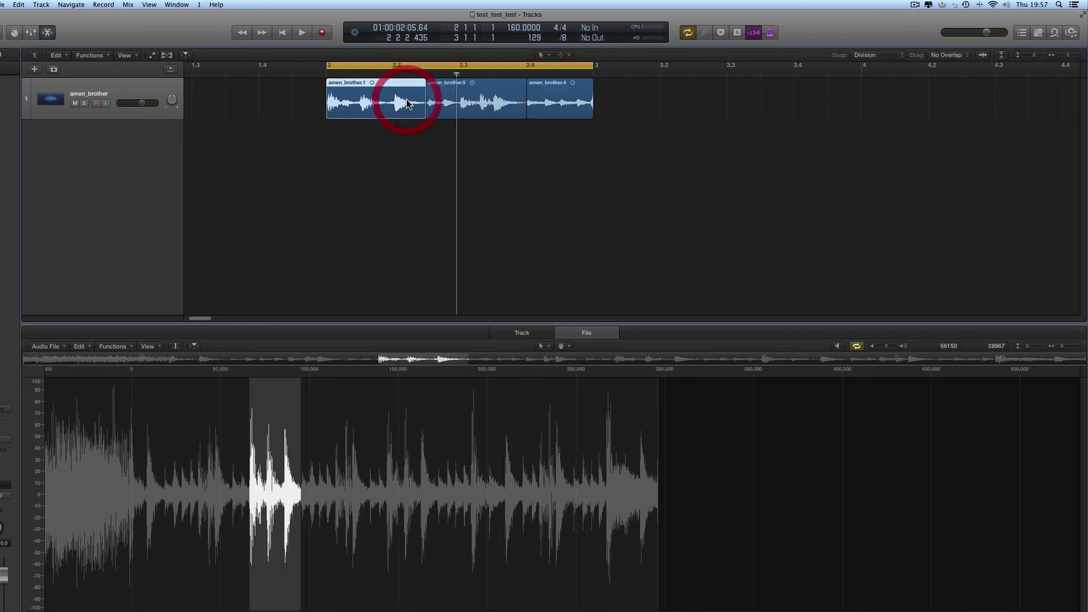
click(469, 99)
click(540, 99)
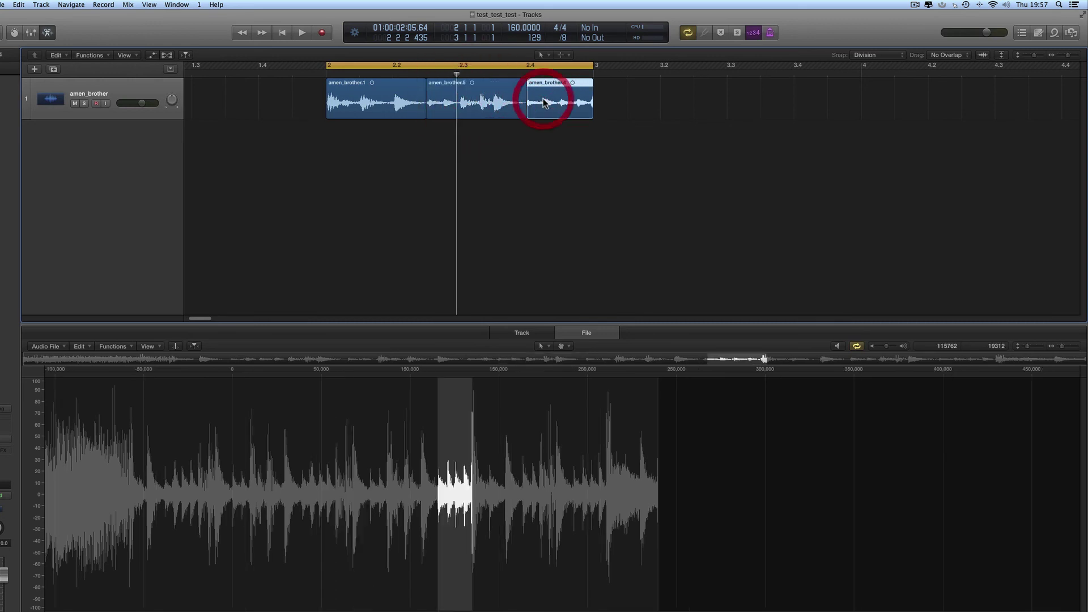
click(399, 107)
click(455, 103)
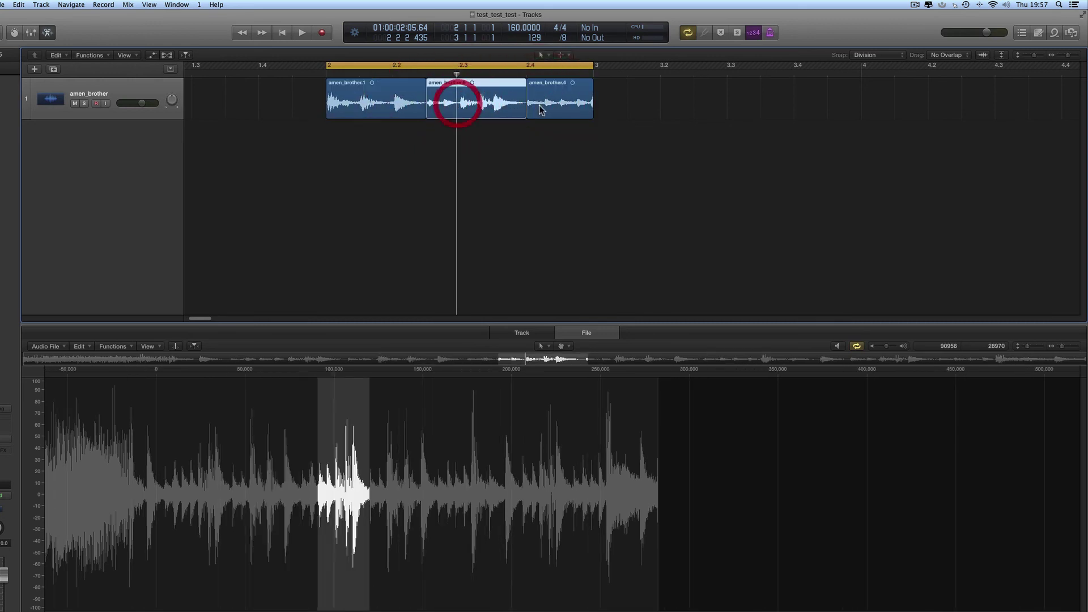
click(539, 108)
click(383, 104)
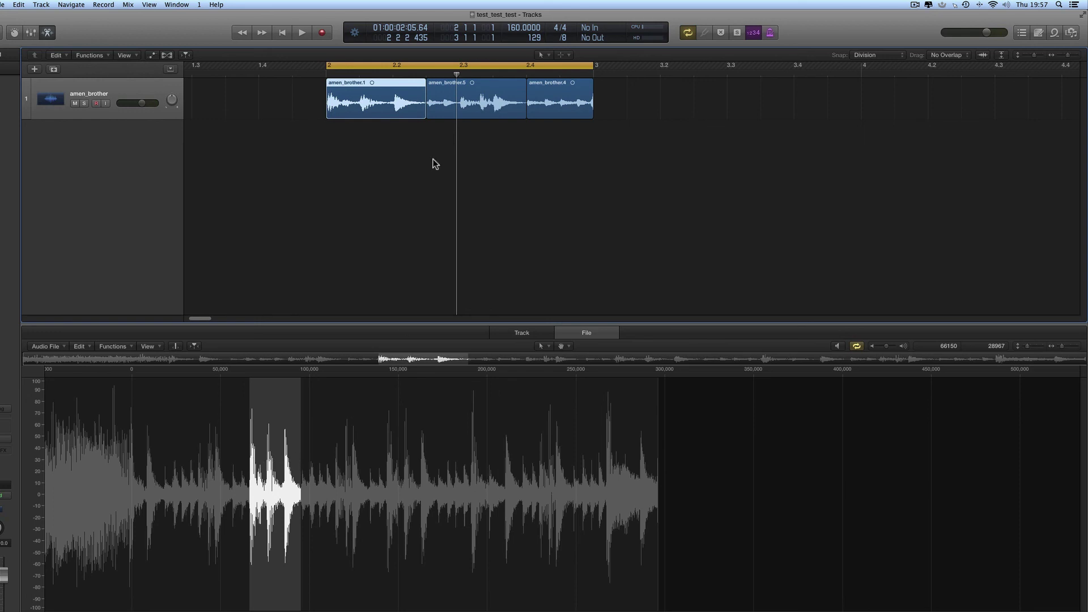
Compare where the first, middle and last slices start and end in the audio file, then play the whole loop
click(453, 116)
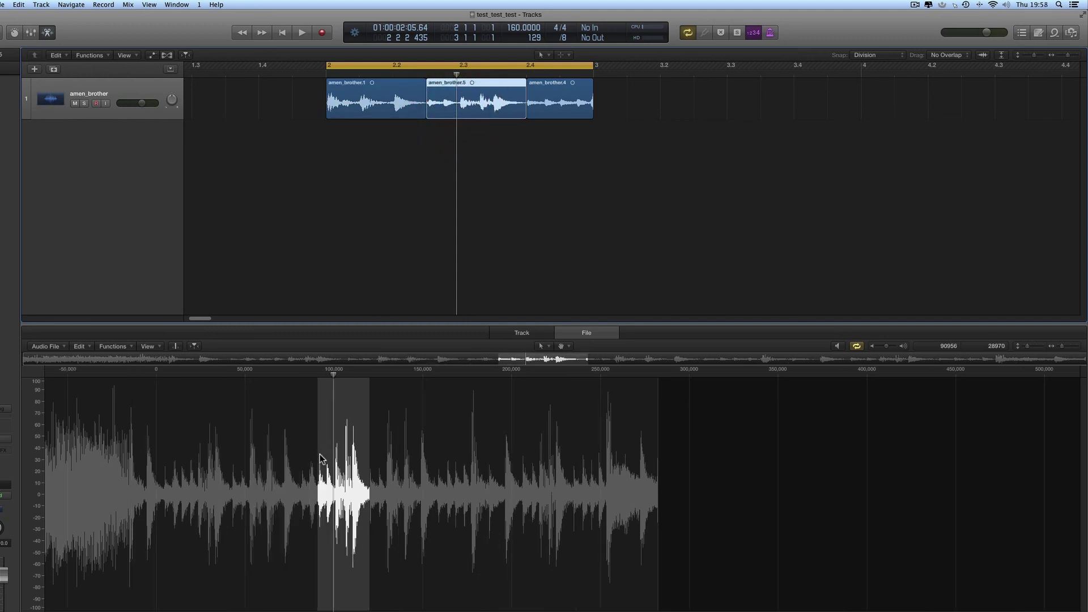
click(353, 101)
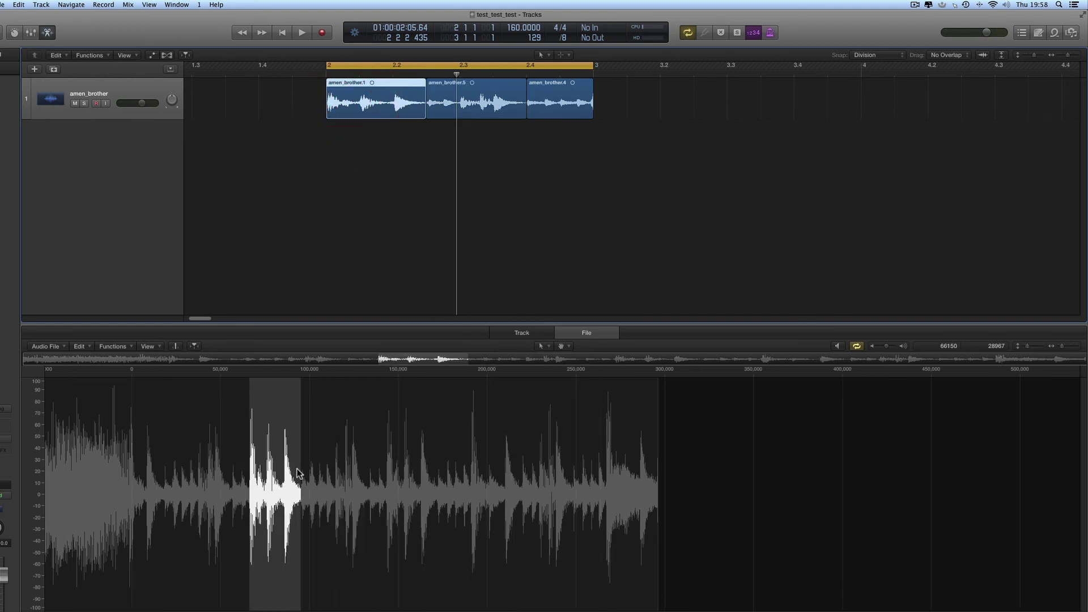
click(455, 110)
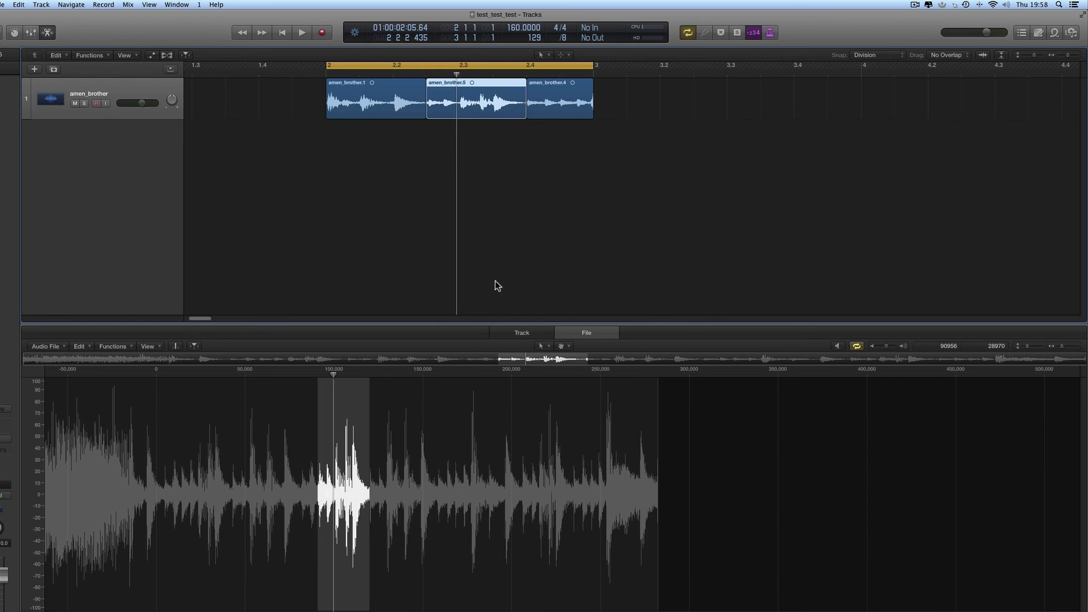
click(560, 108)
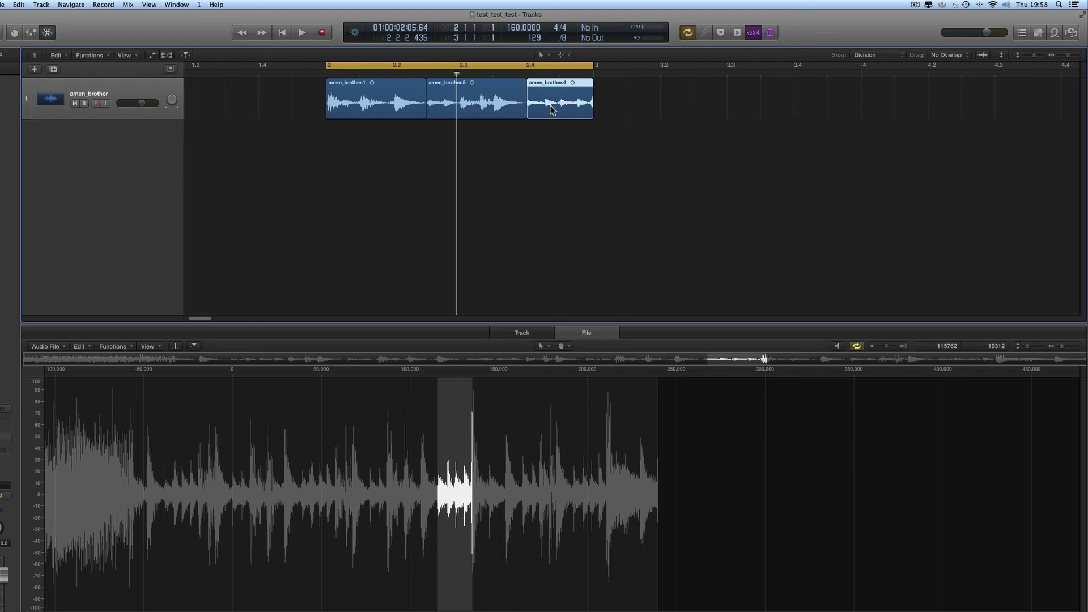
key(space)
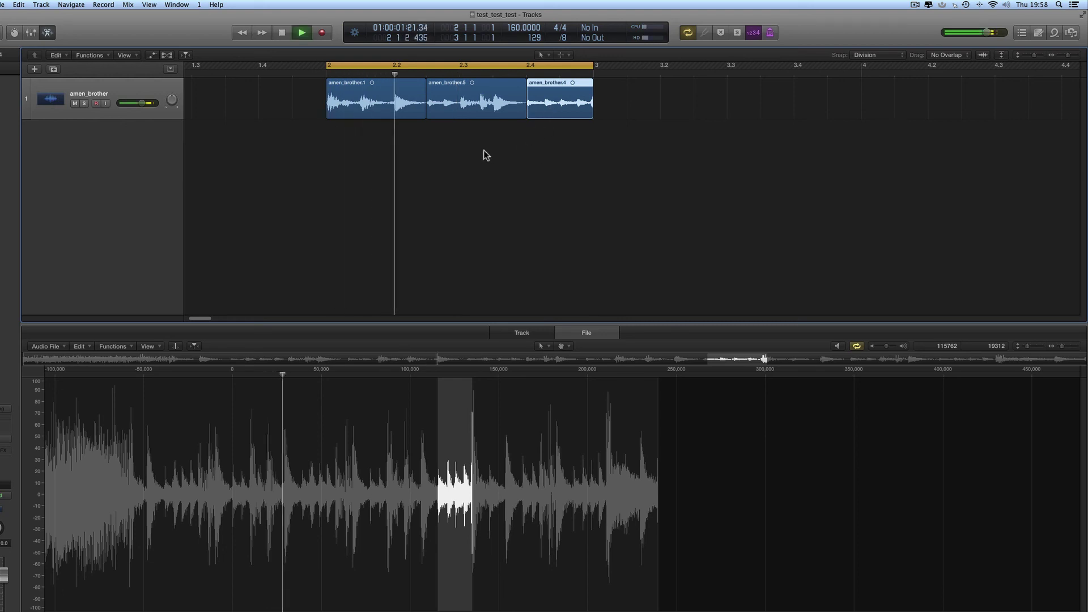
key(space)
Close the editor, show the project's audio files and inspect the amen_brother and amen_brother.1 regions
click(48, 33)
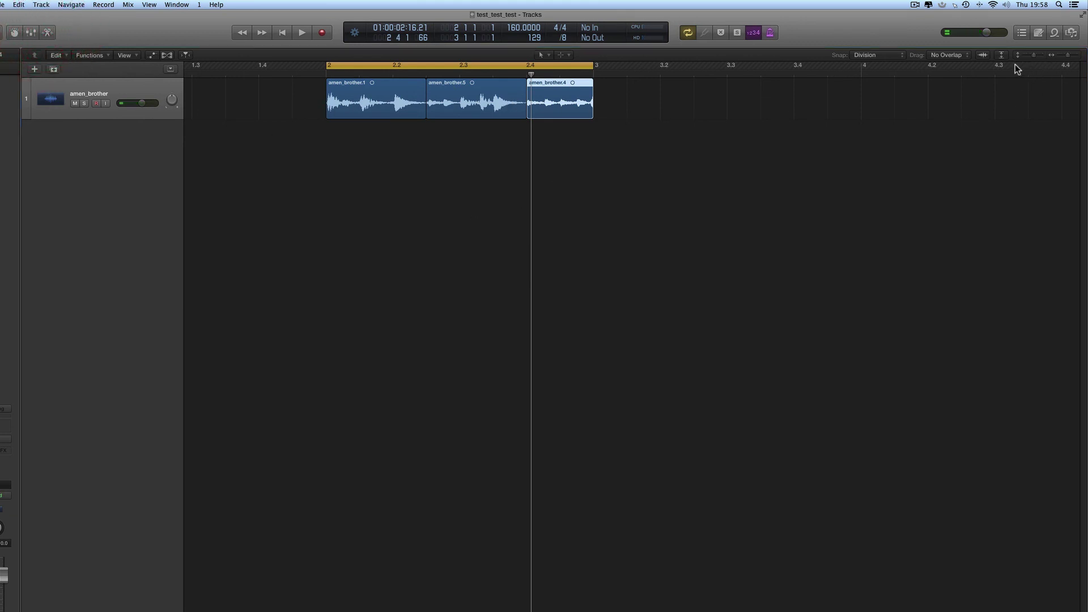
click(1072, 33)
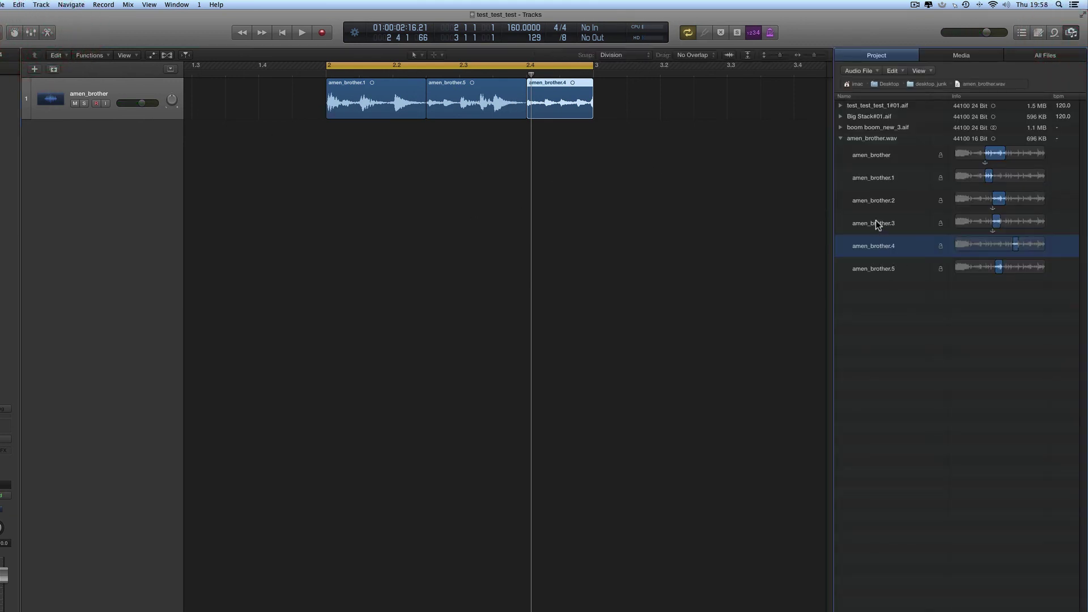
click(882, 156)
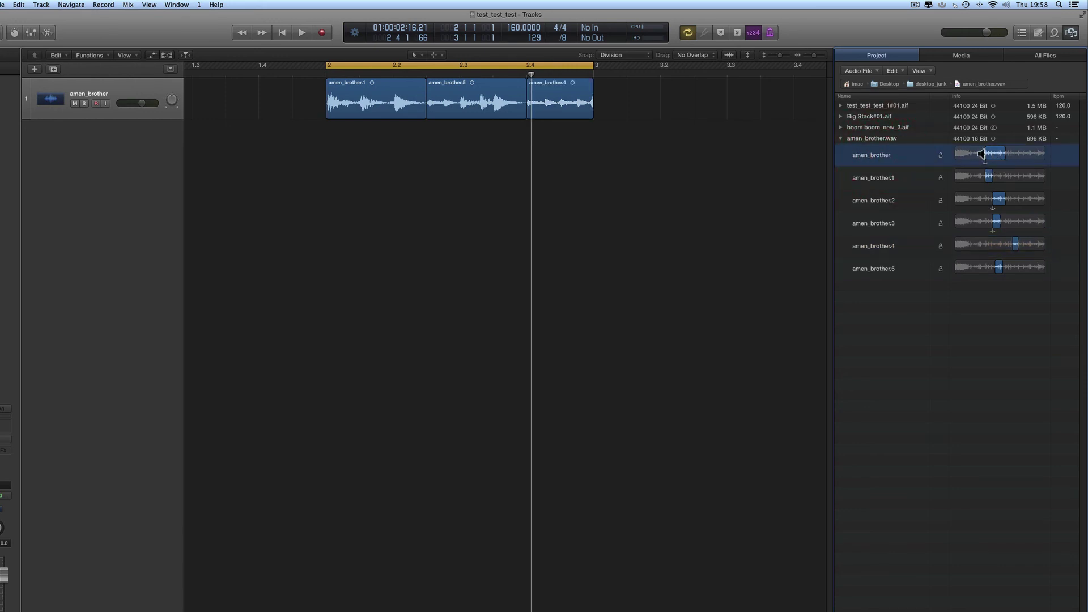
click(1001, 154)
click(894, 185)
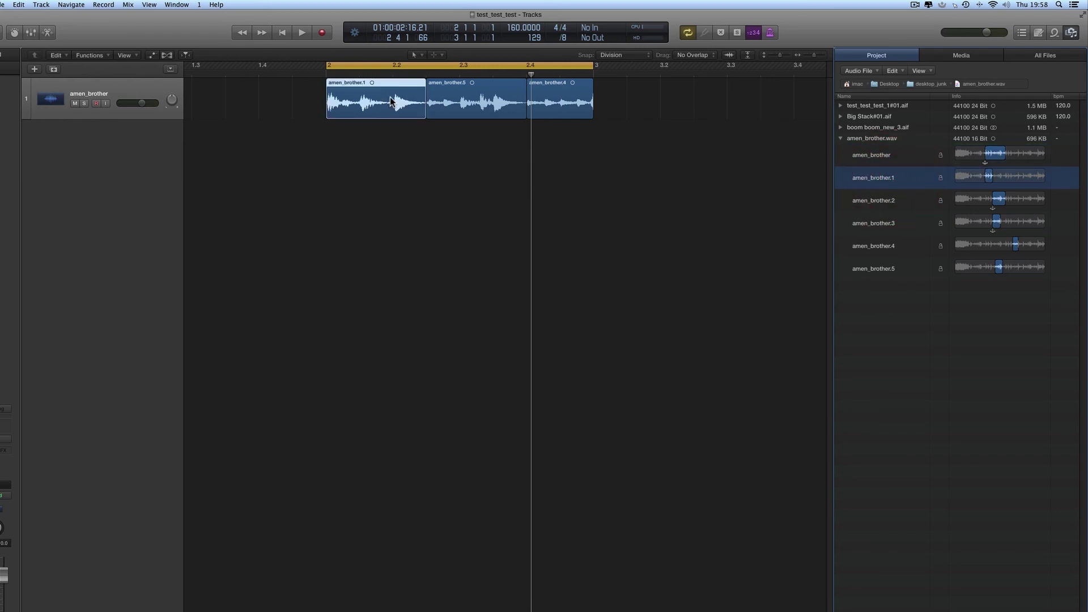
Delete the unused regions amen_brother.2 and amen_brother.3 from the project's audio file list
click(875, 203)
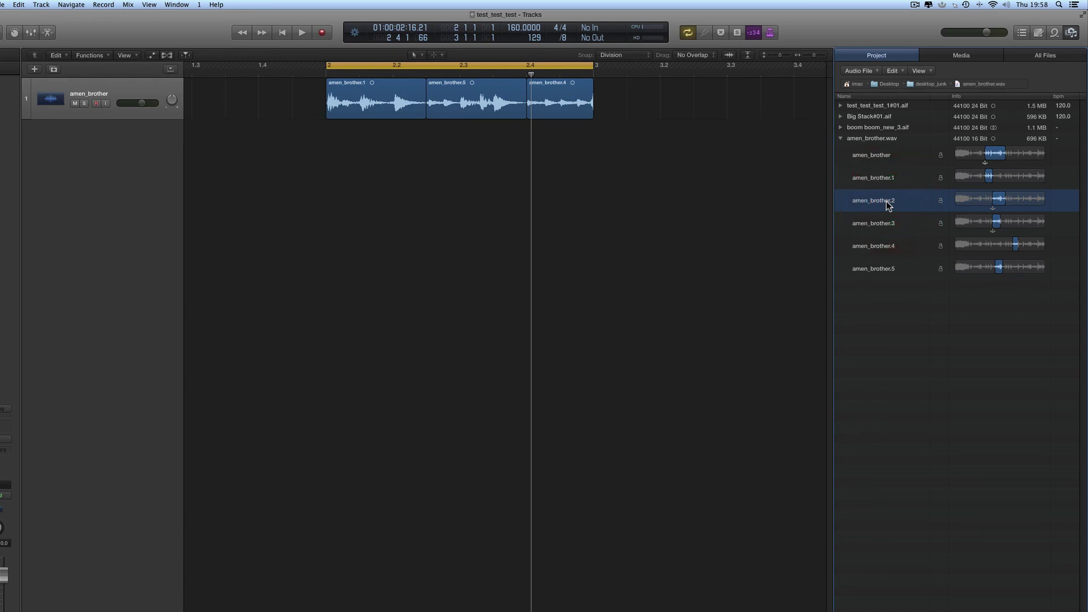
key(Delete)
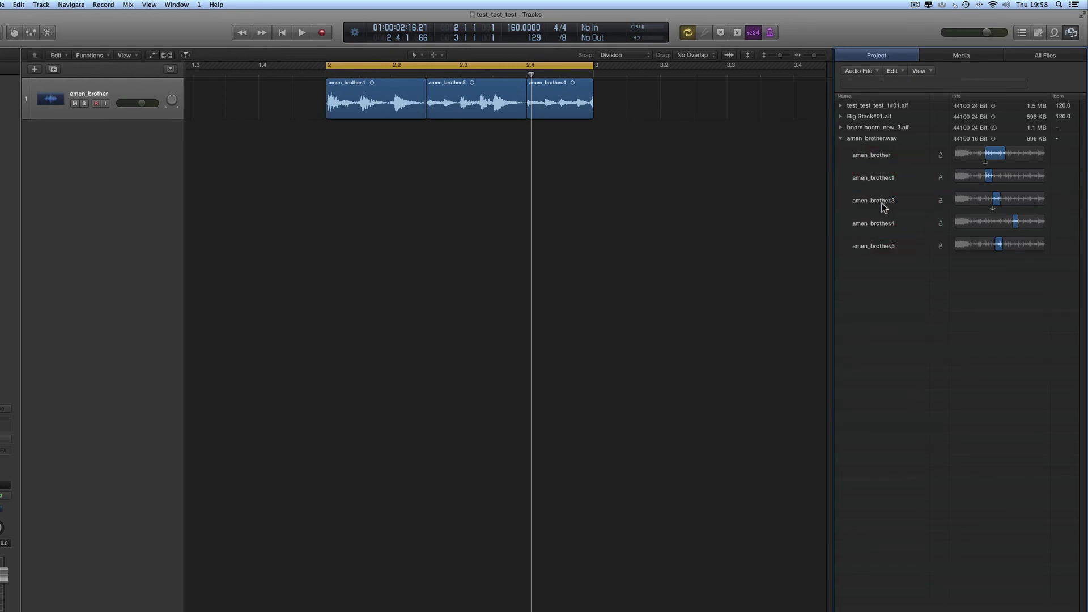
click(881, 204)
click(889, 210)
key(Delete)
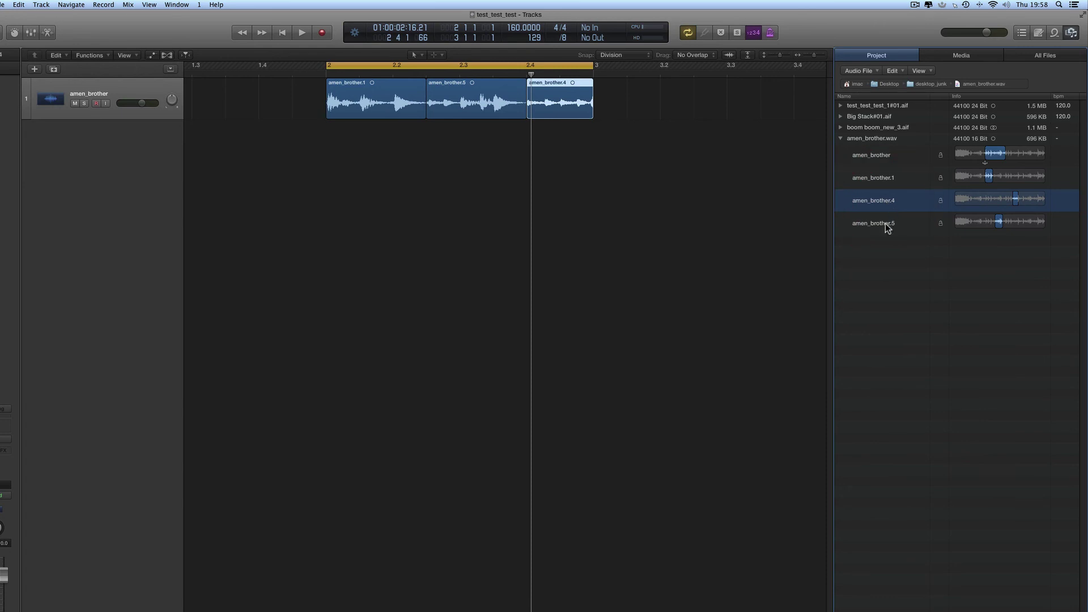
Check which slice on the track corresponds to each of the remaining regions amen_brother.1, amen_brother.4 and amen_brother.5
click(887, 225)
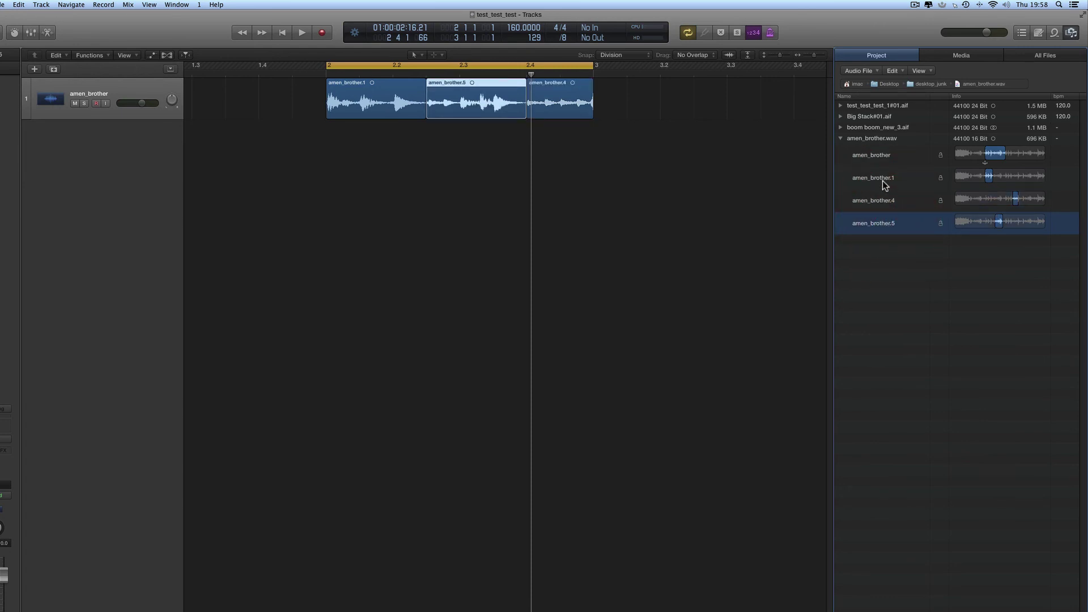
click(882, 180)
click(886, 201)
click(888, 221)
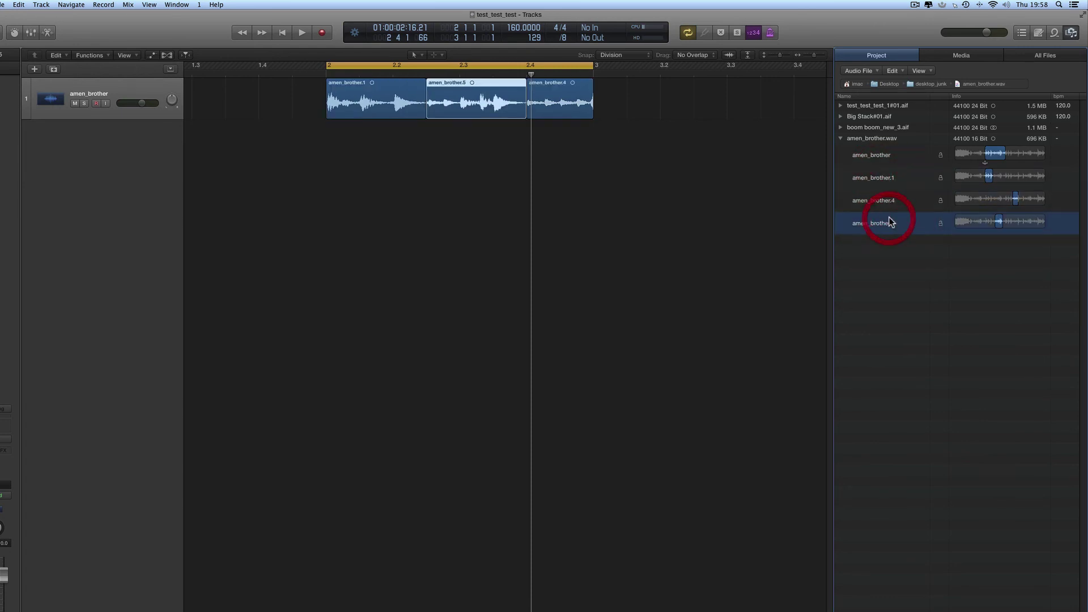
click(883, 179)
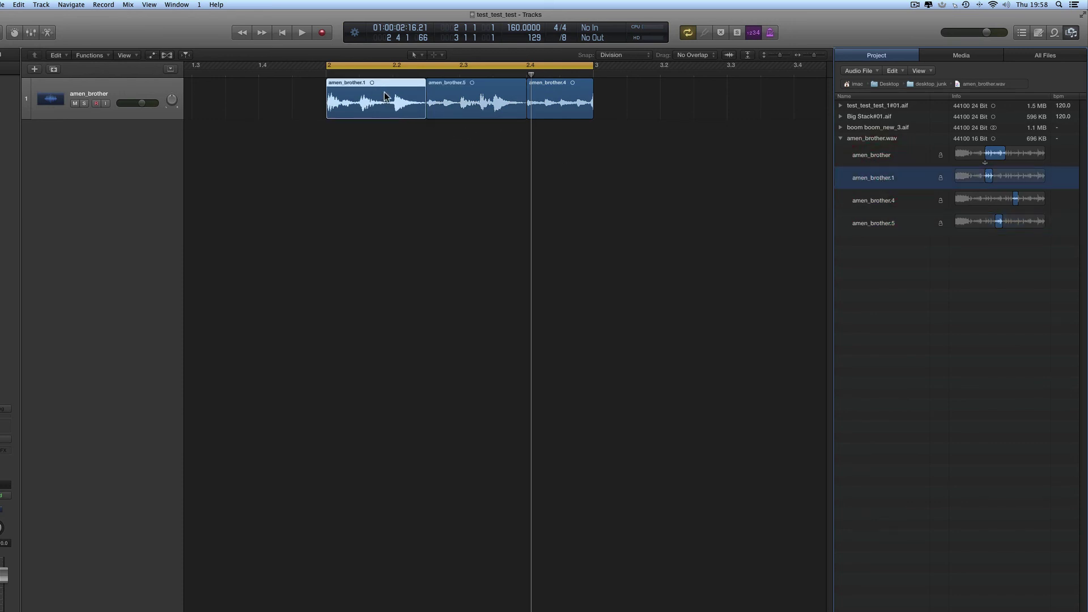
click(893, 204)
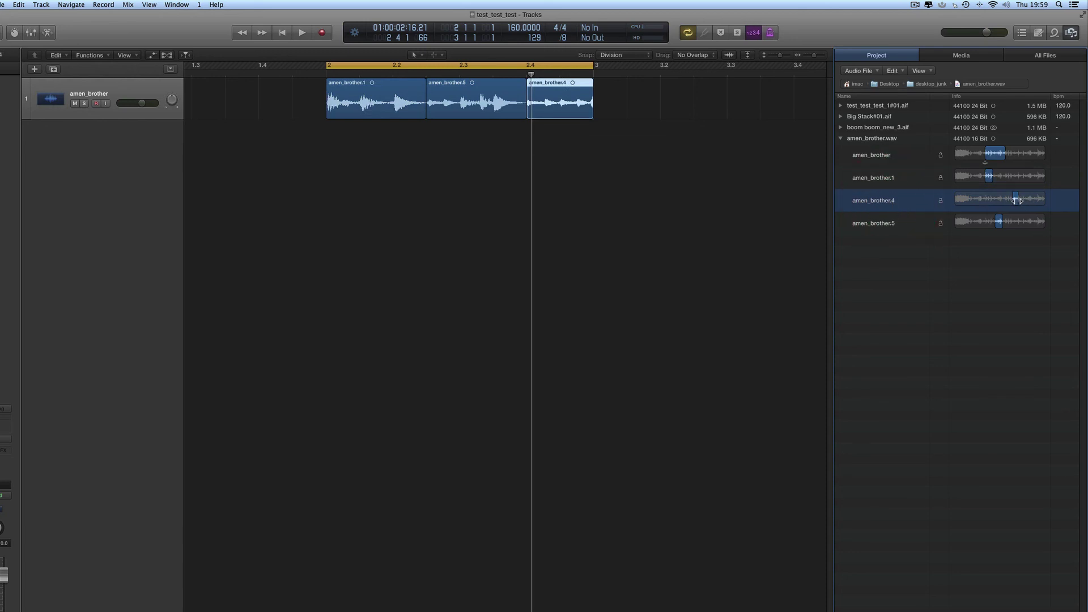
click(886, 223)
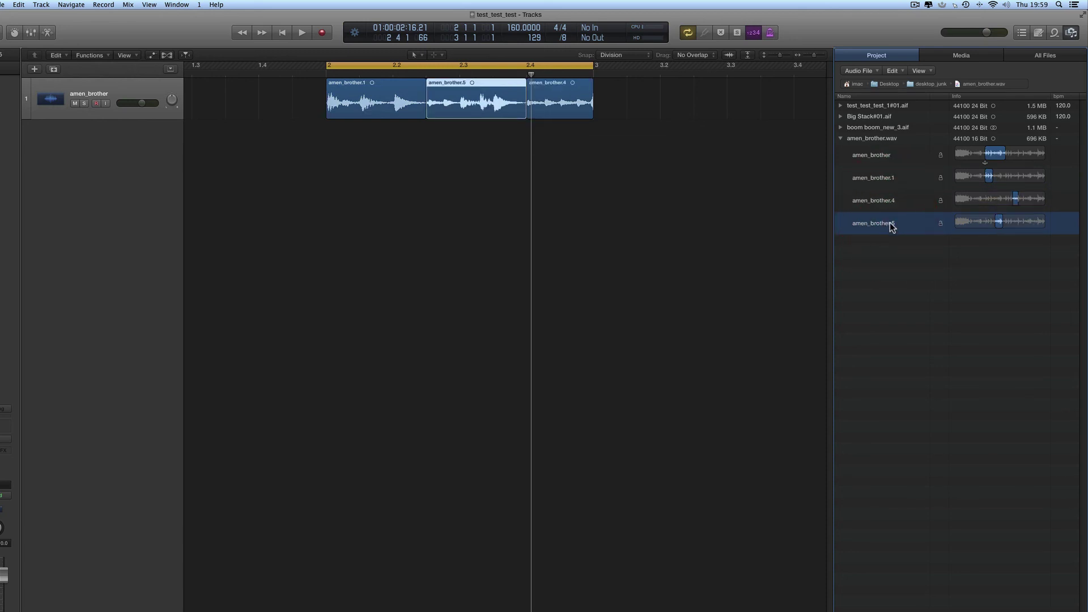